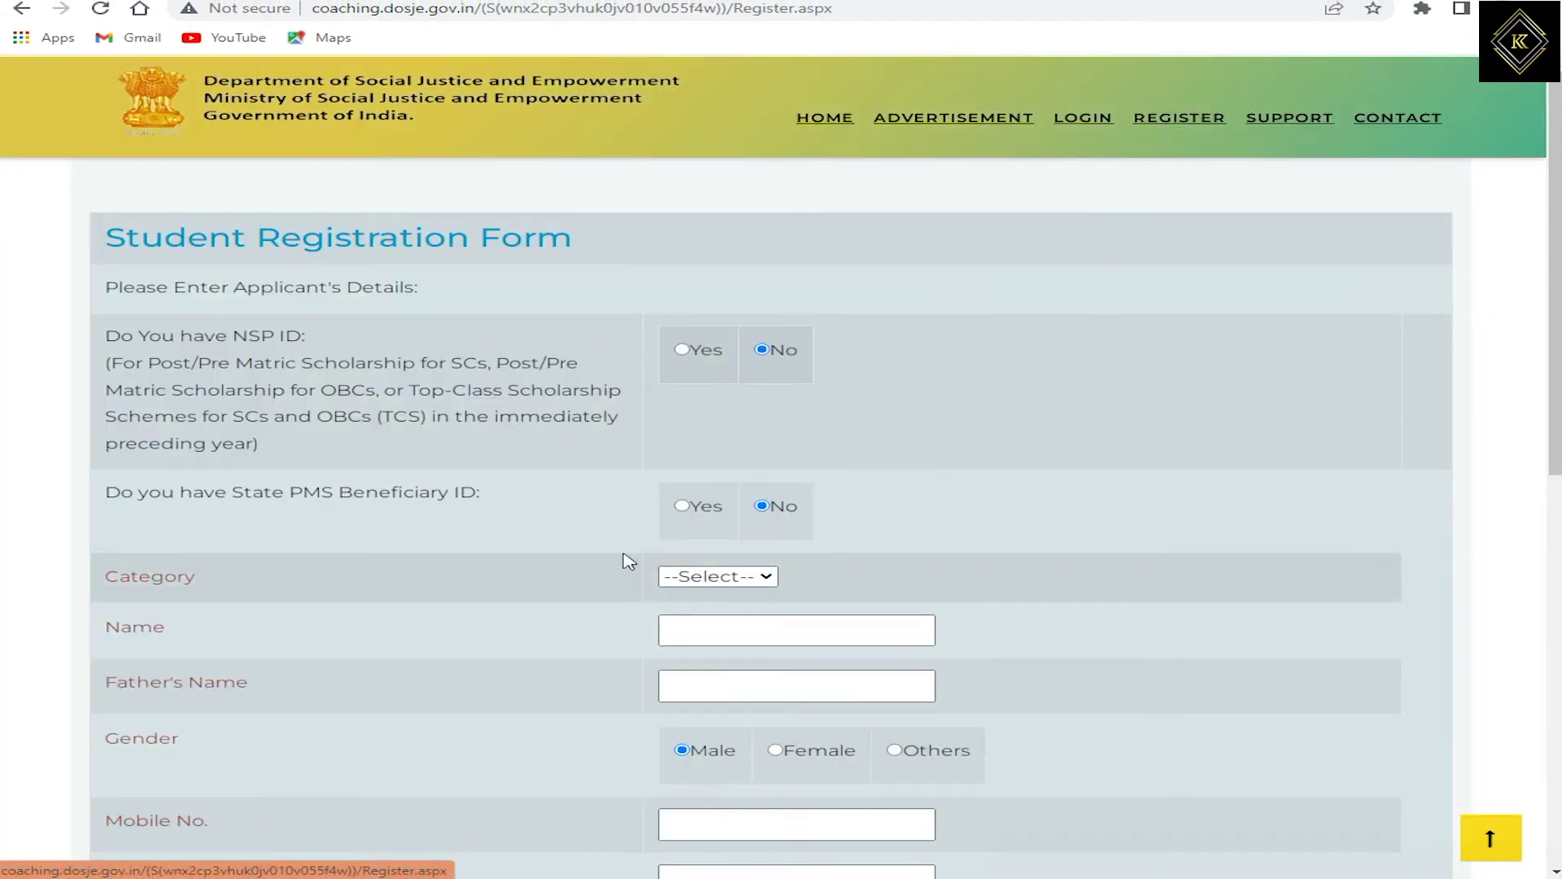
Step: Answer No to having an NSP ID after briefly selecting Yes
left_click_drag(193, 337, 290, 339)
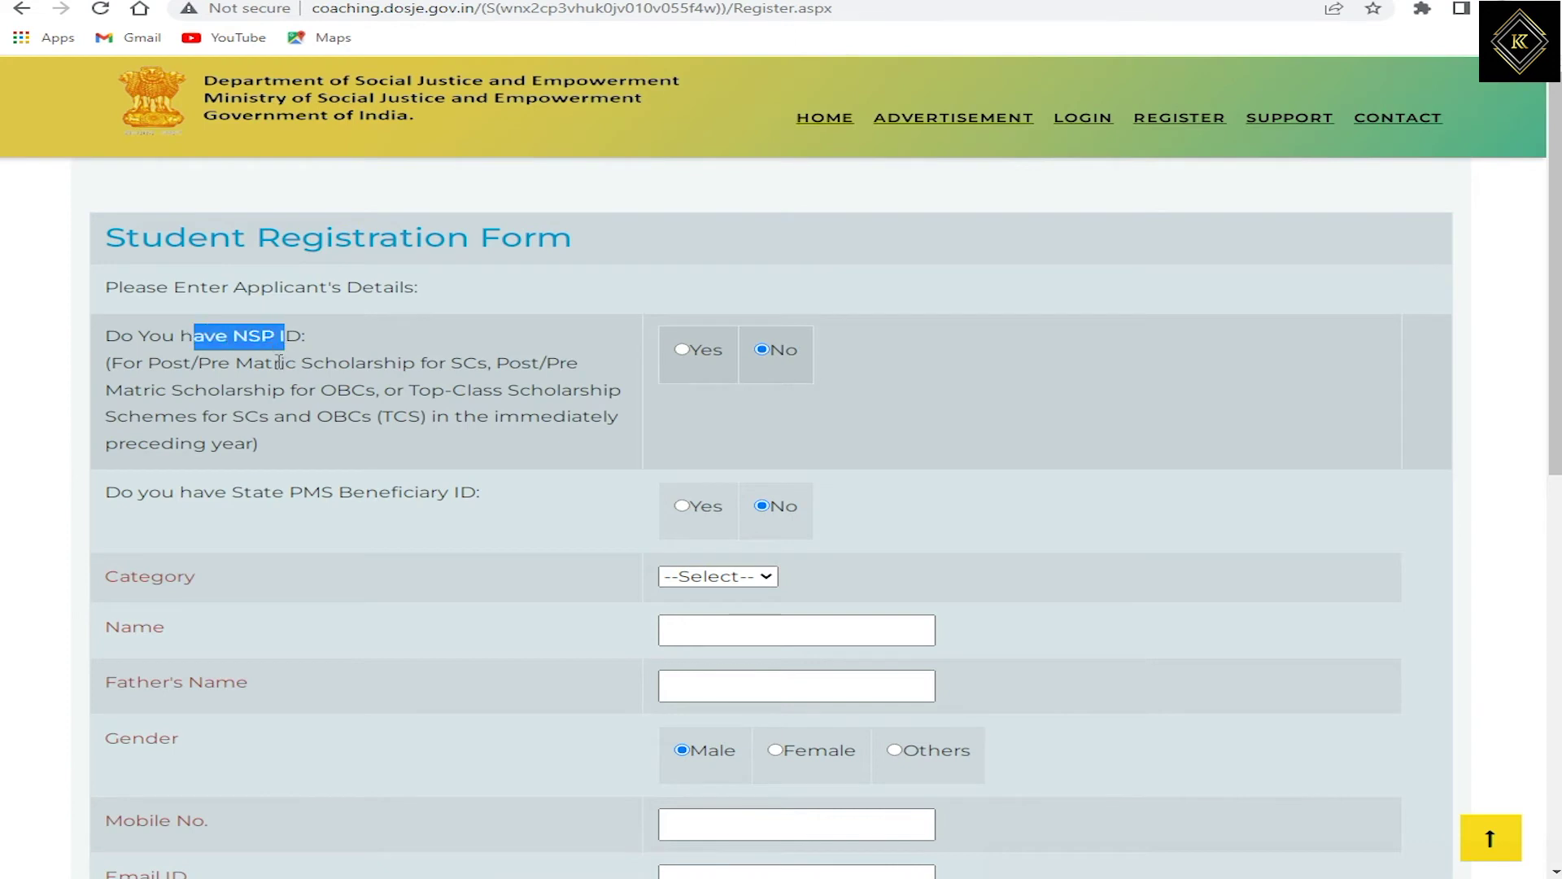
left_click(193, 366)
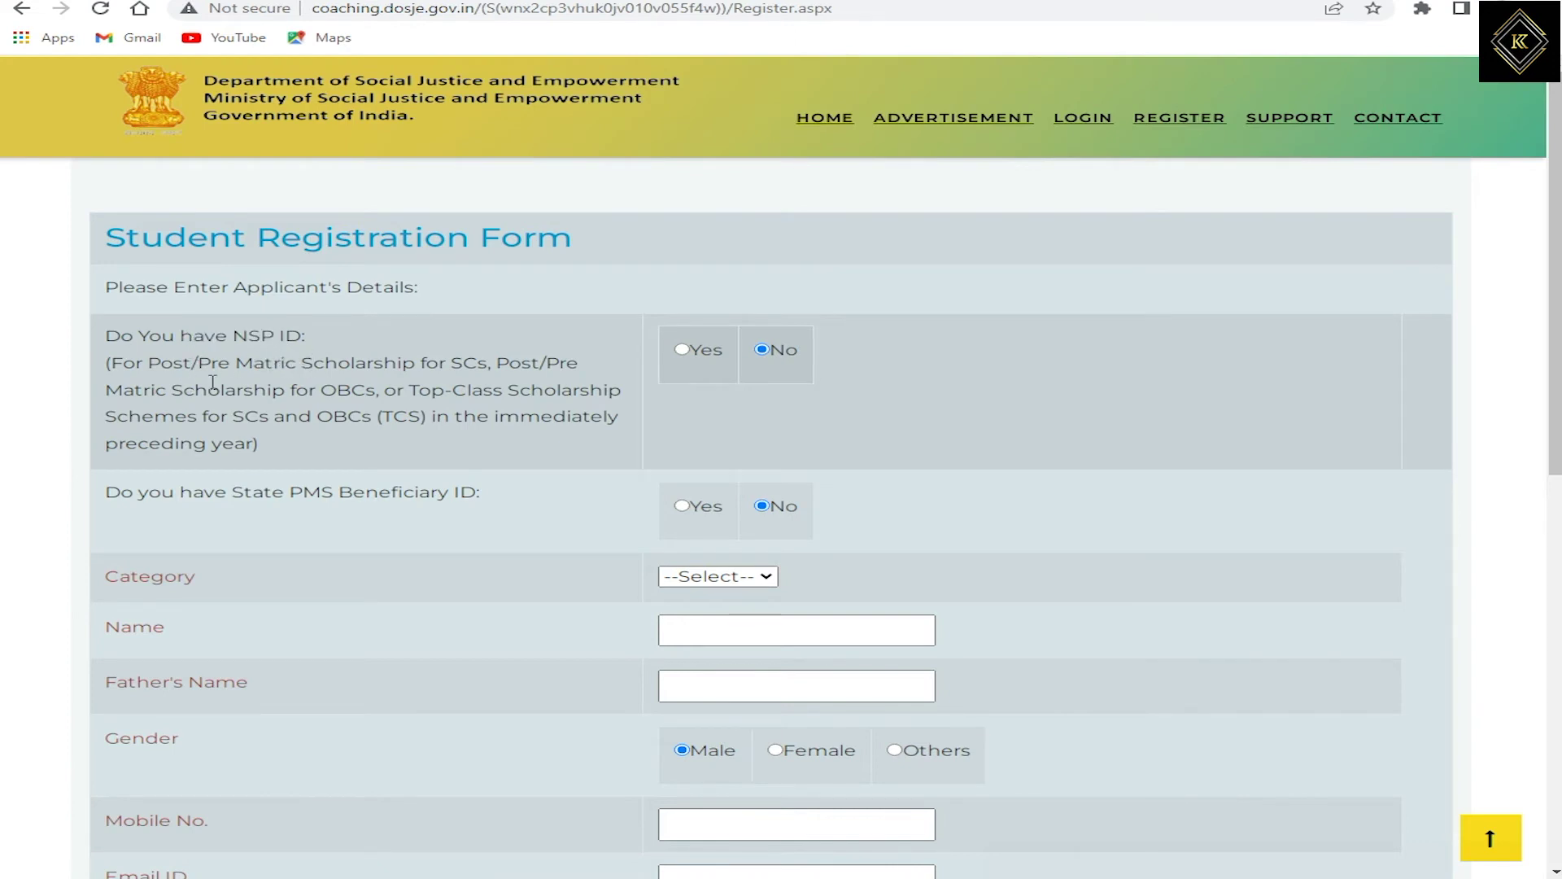
left_click(683, 350)
left_click(763, 351)
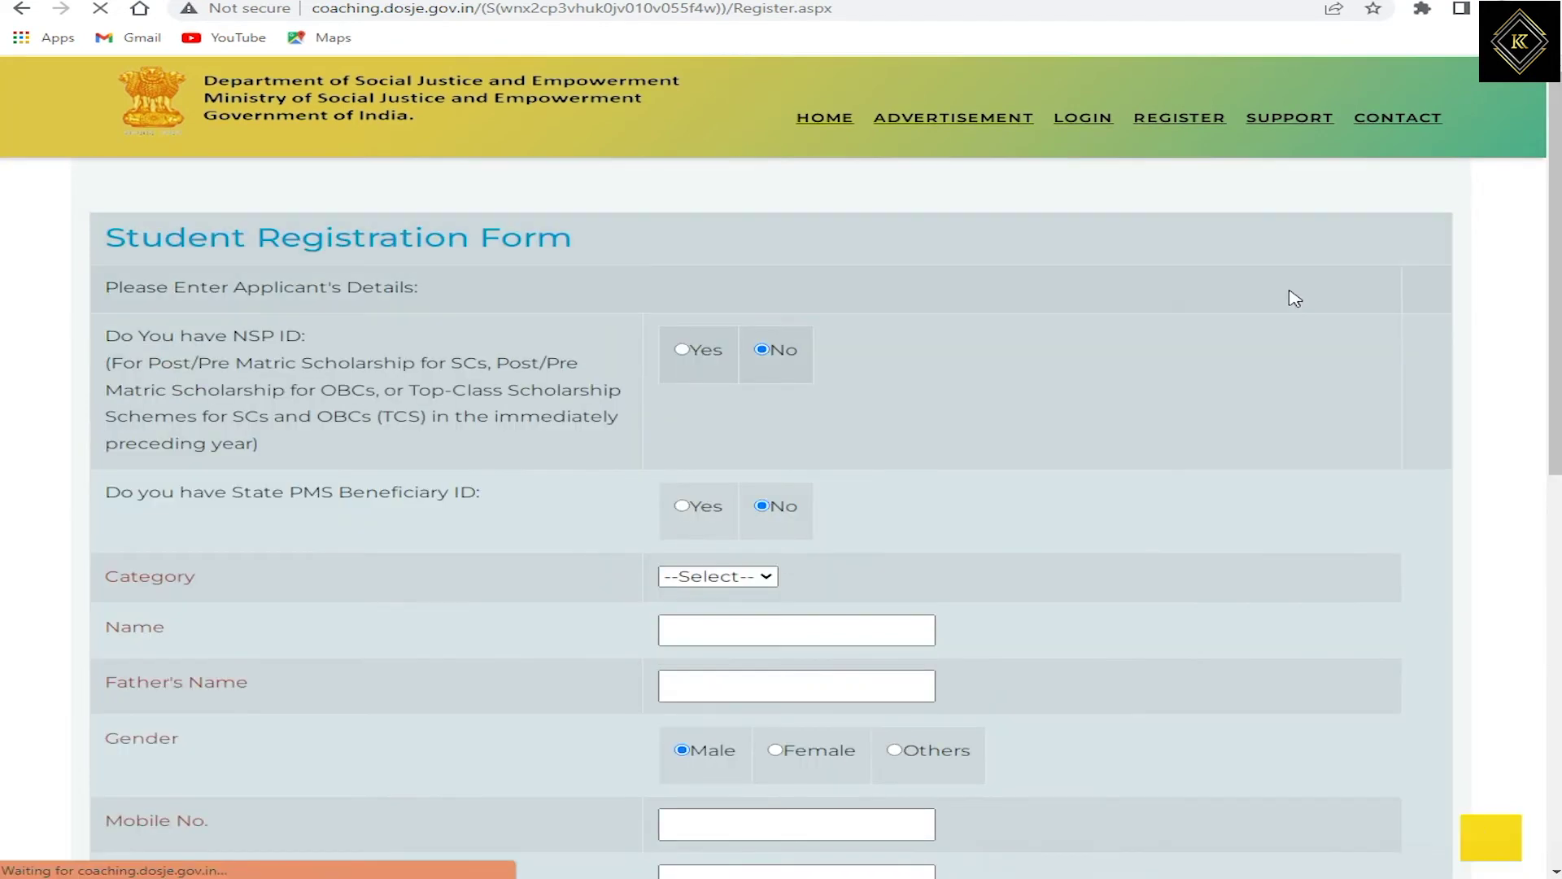
Step: Answer No to the State PMS Beneficiary ID question and bring up the Category list
left_click(682, 507)
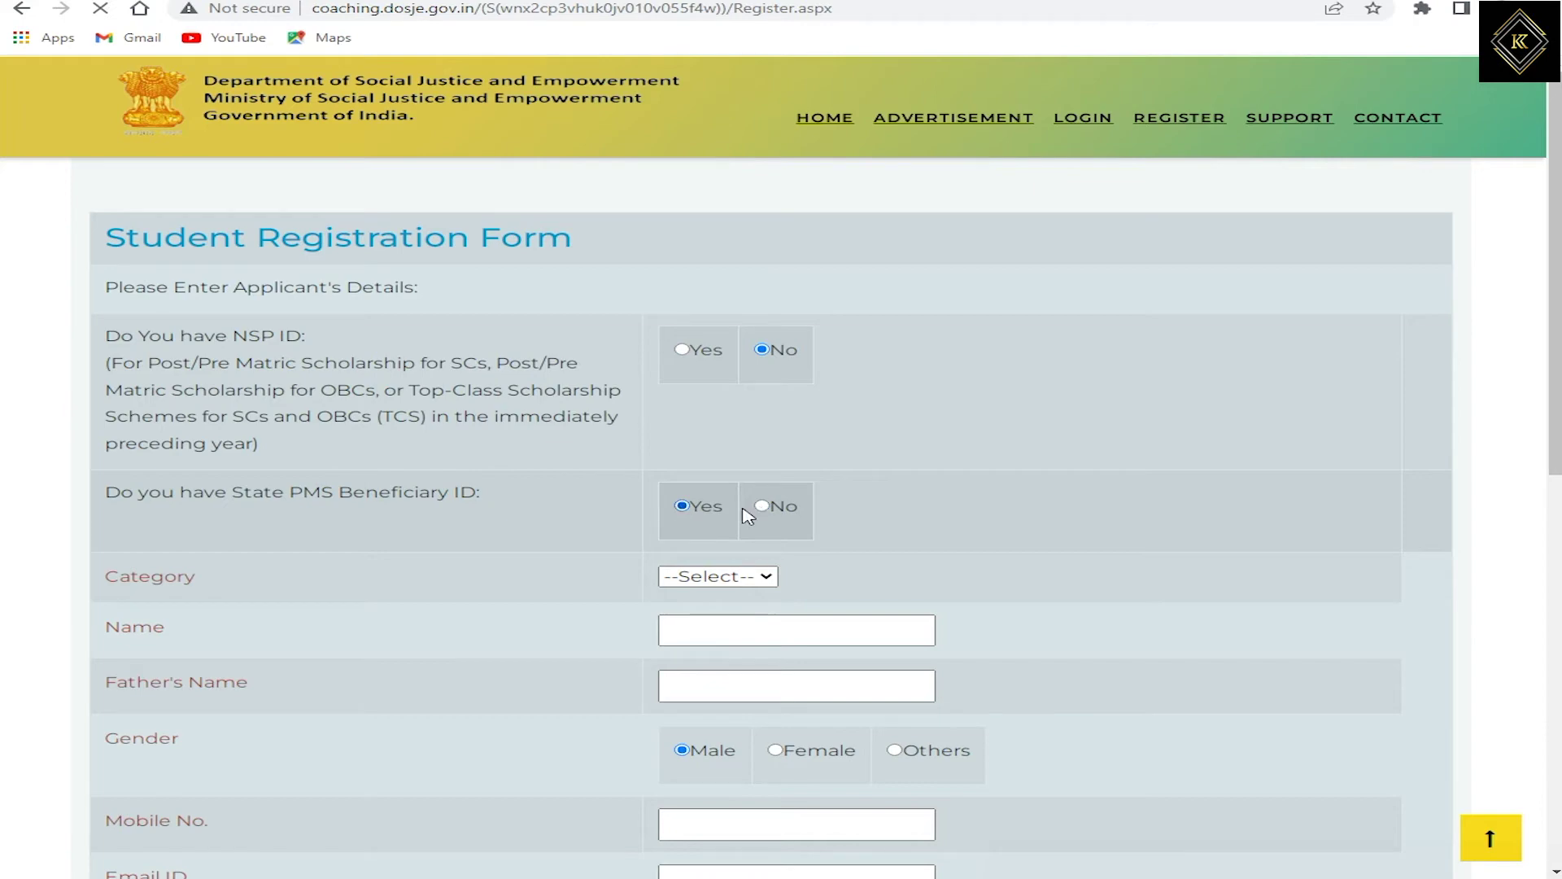
left_click_drag(1243, 494, 1310, 535)
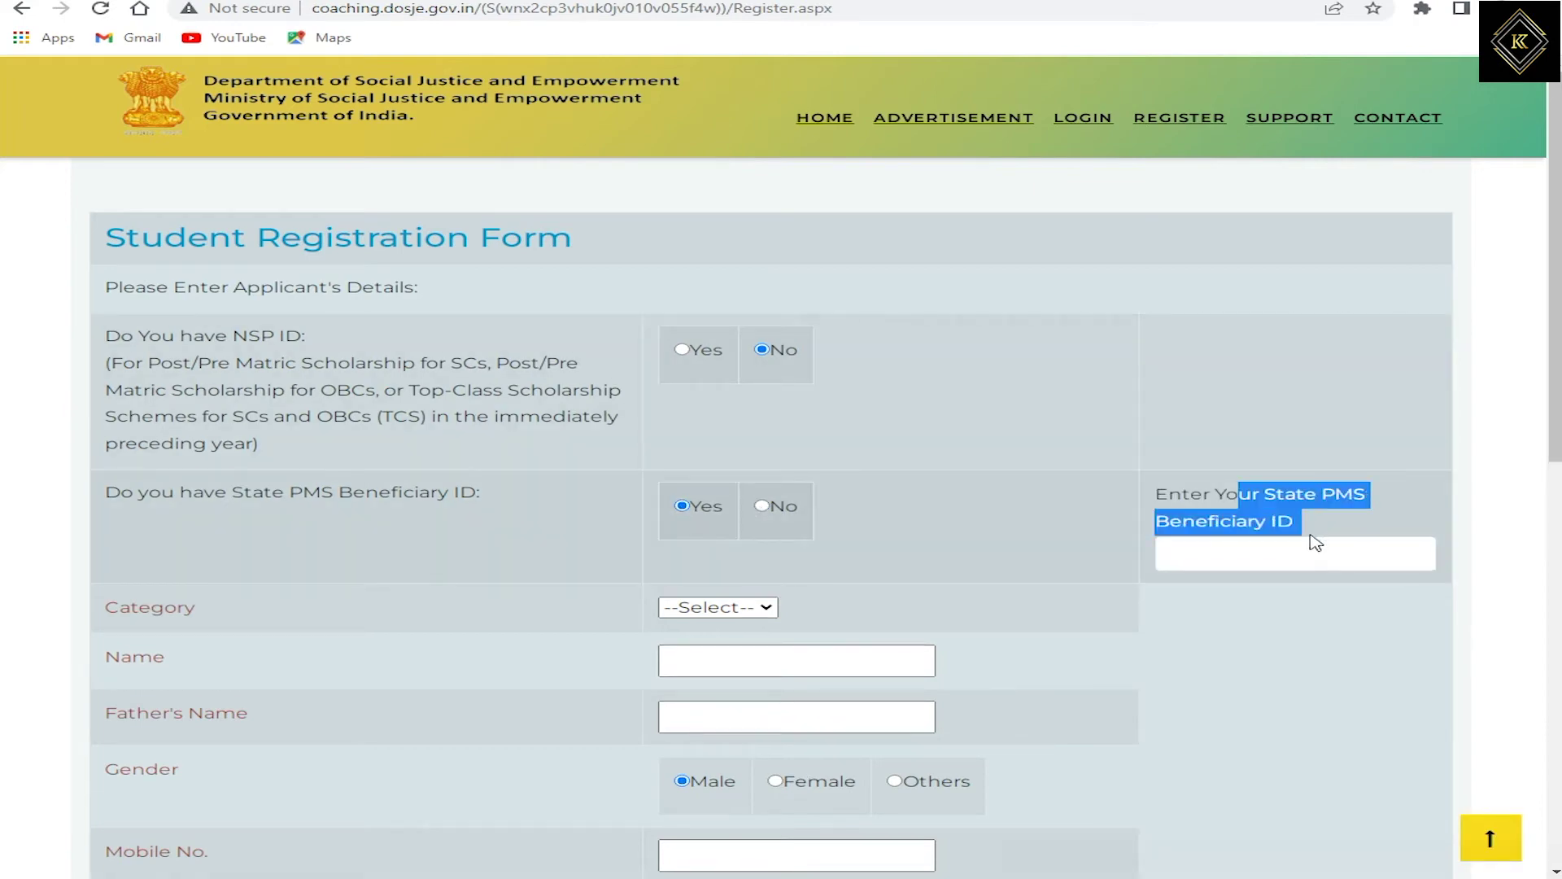
left_click(761, 506)
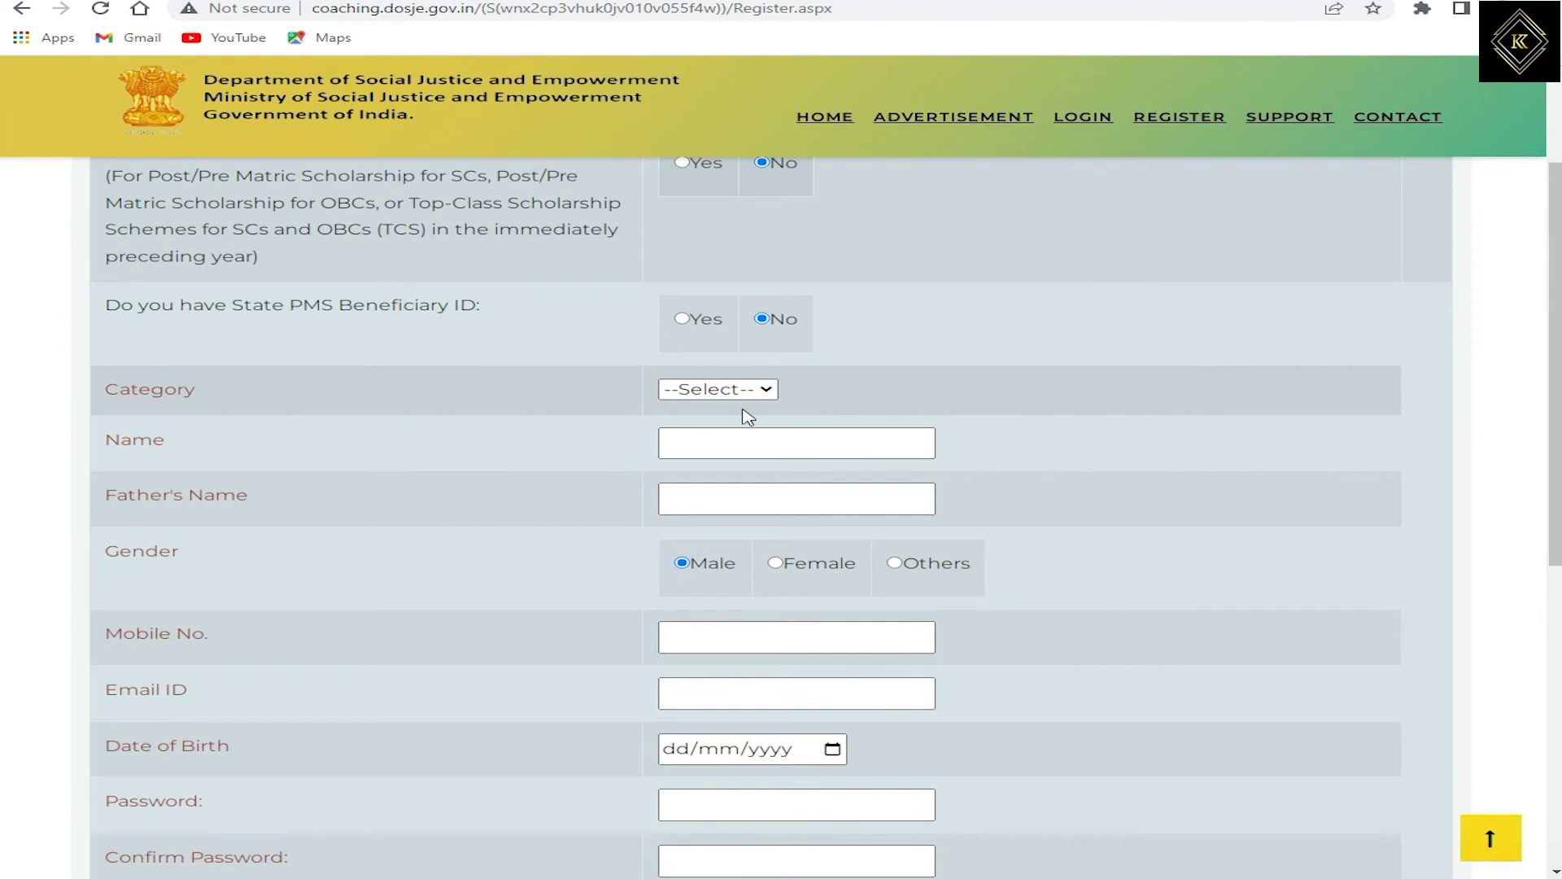
left_click(742, 389)
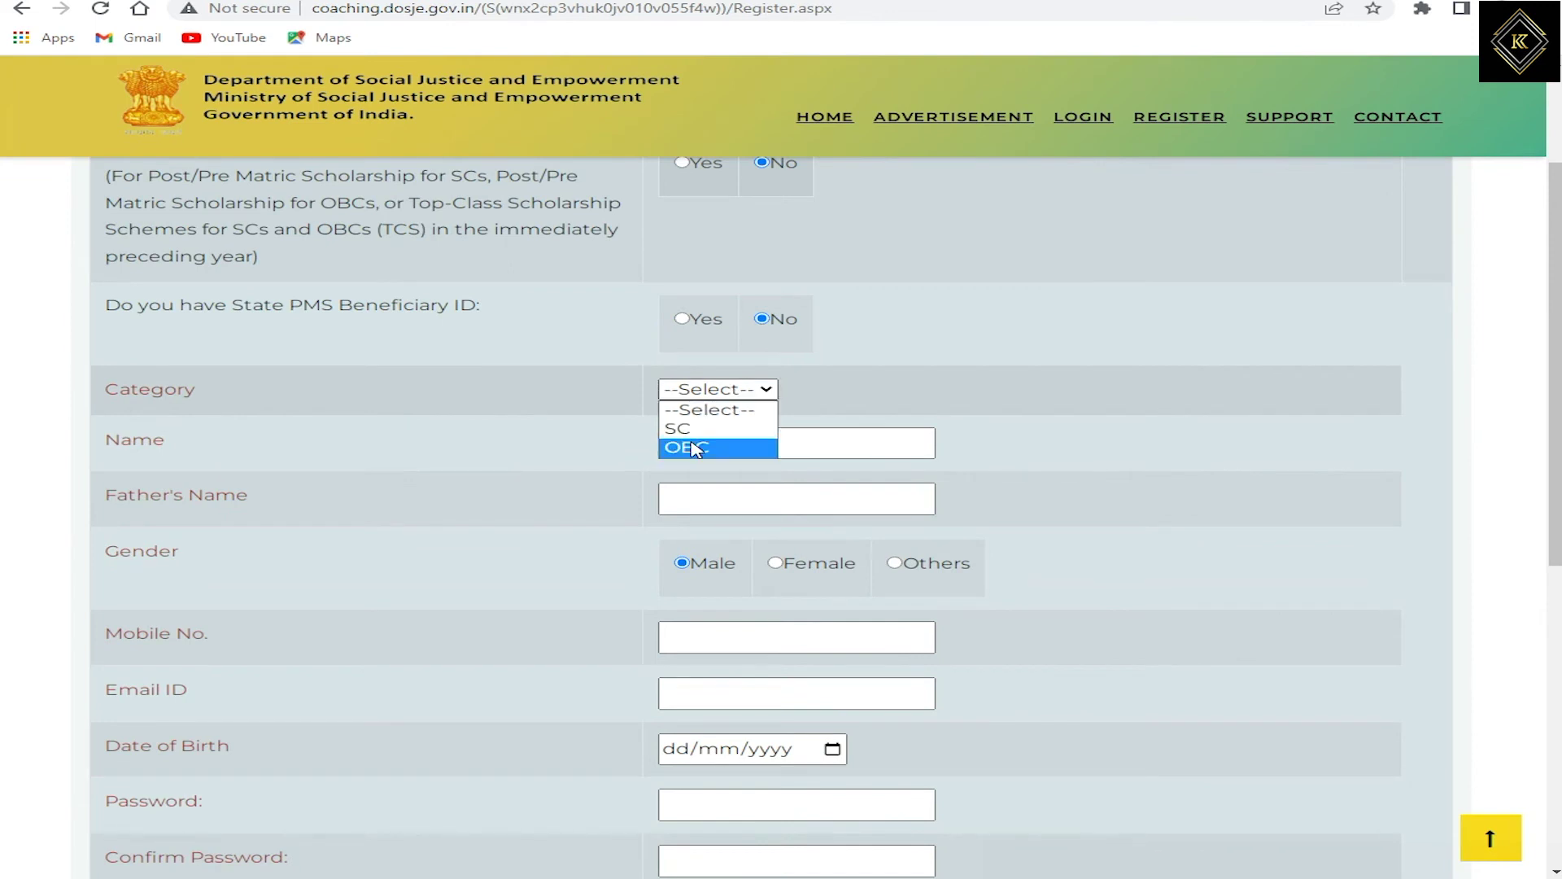
Step: Set Category to OBC and enter the applicant's name and father's name
left_click(741, 450)
left_click(747, 442)
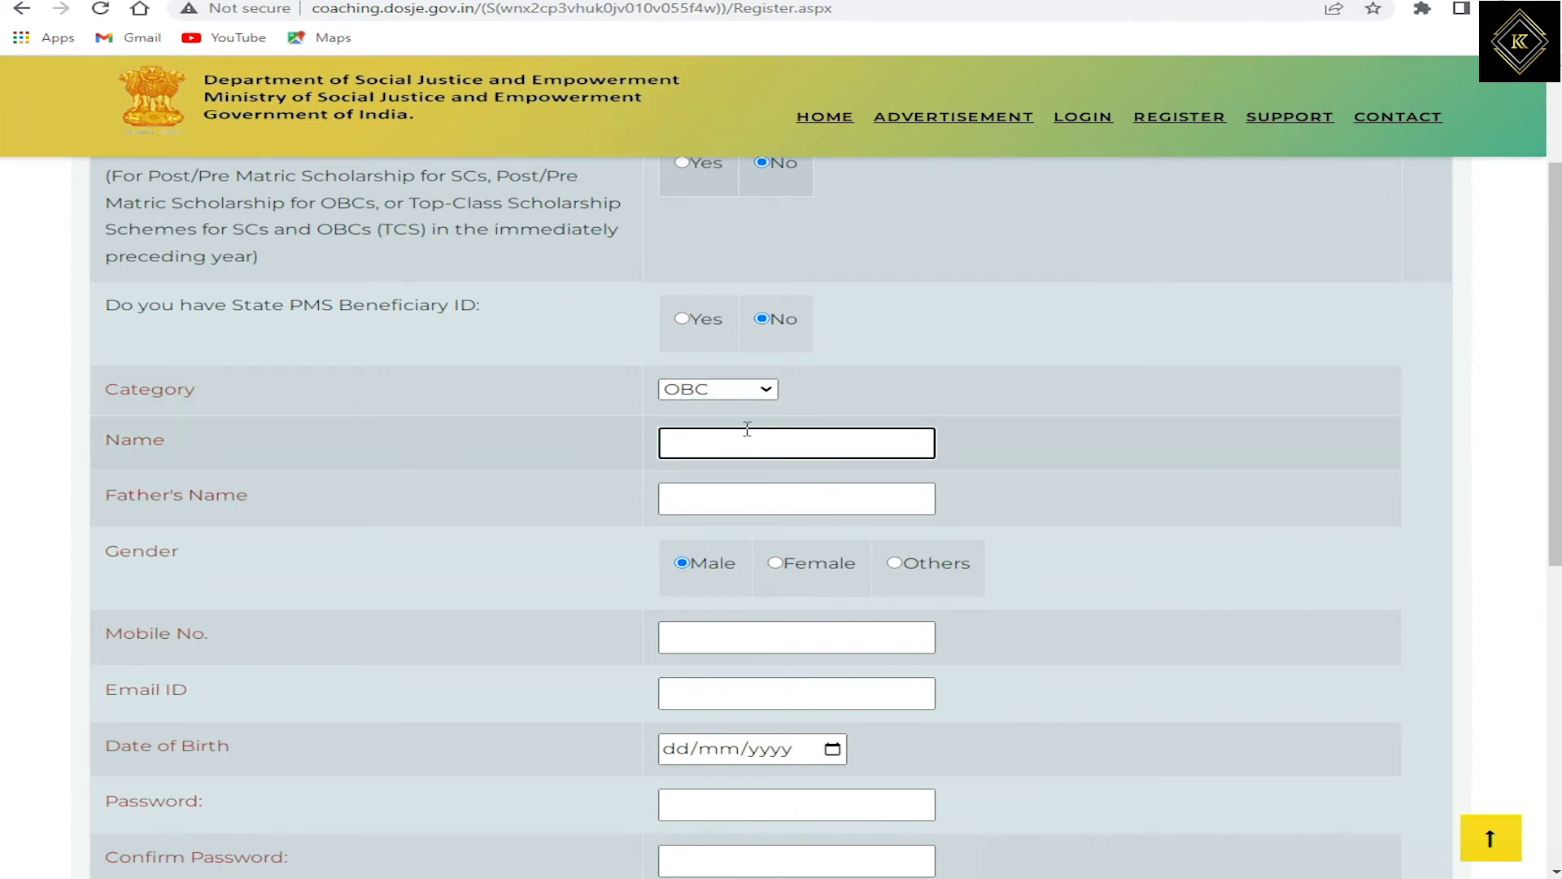
left_click(693, 491)
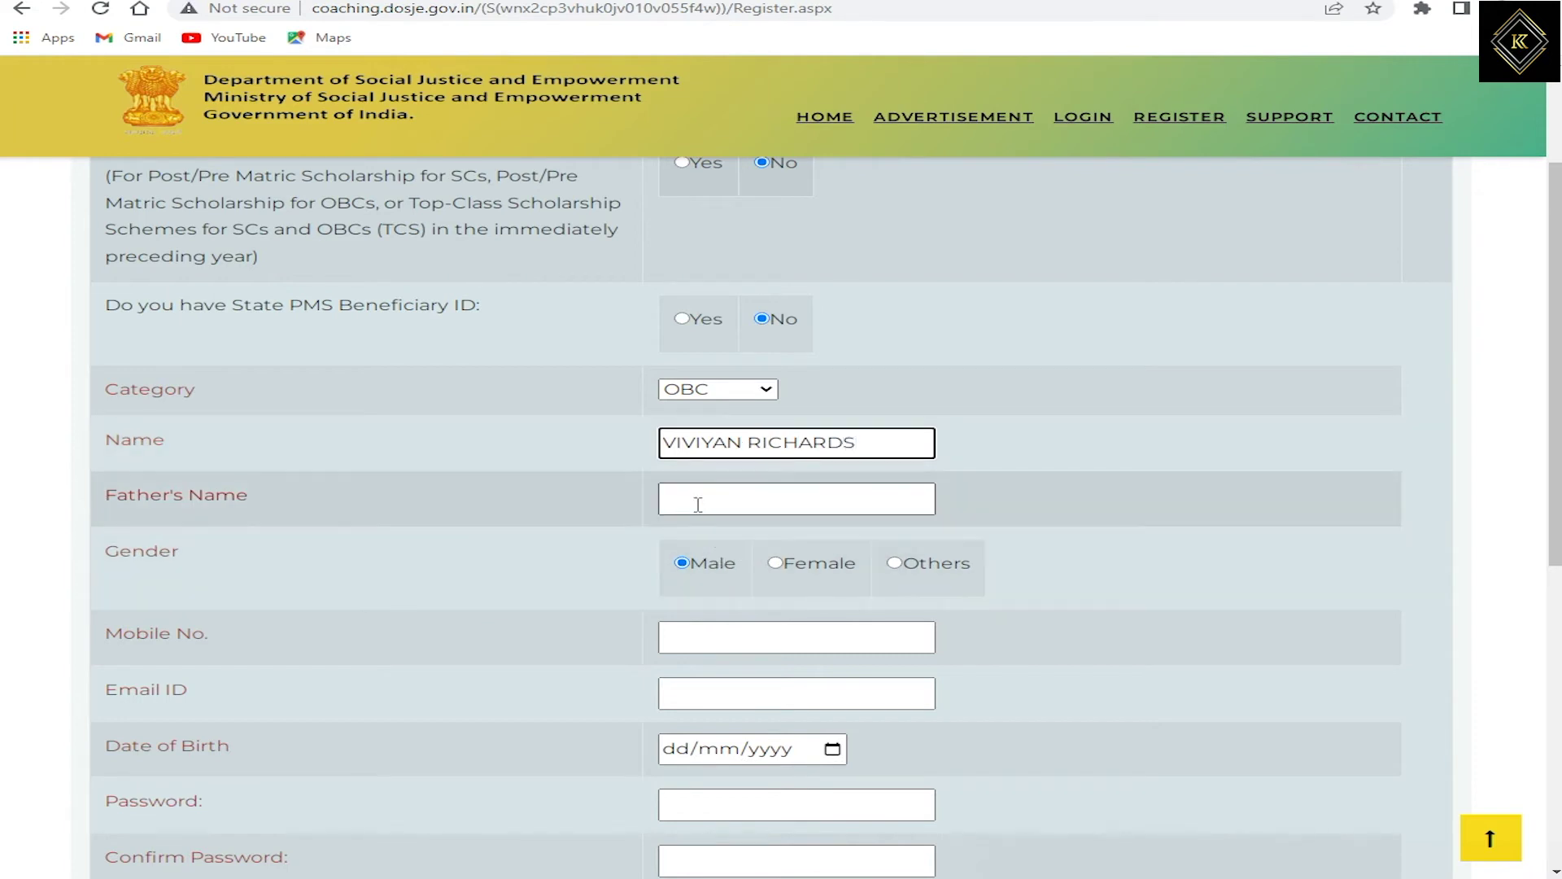
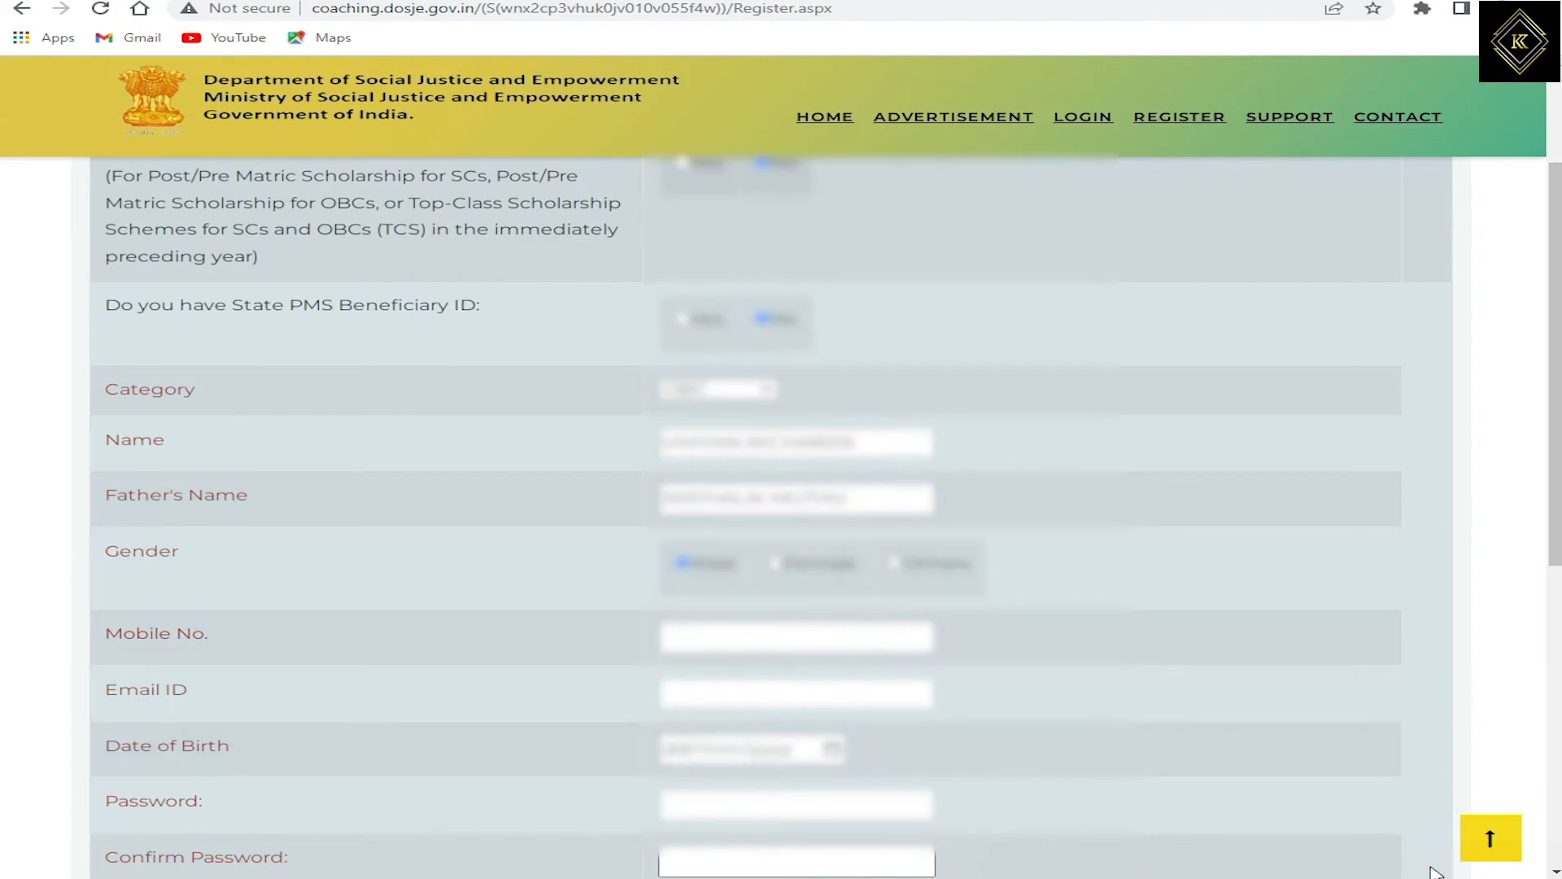
Step: Fill in the applicant's mobile number and e-mail address
scroll(514, 303, "down", 5)
left_click(756, 258)
type("9876543210210")
key("Tab")
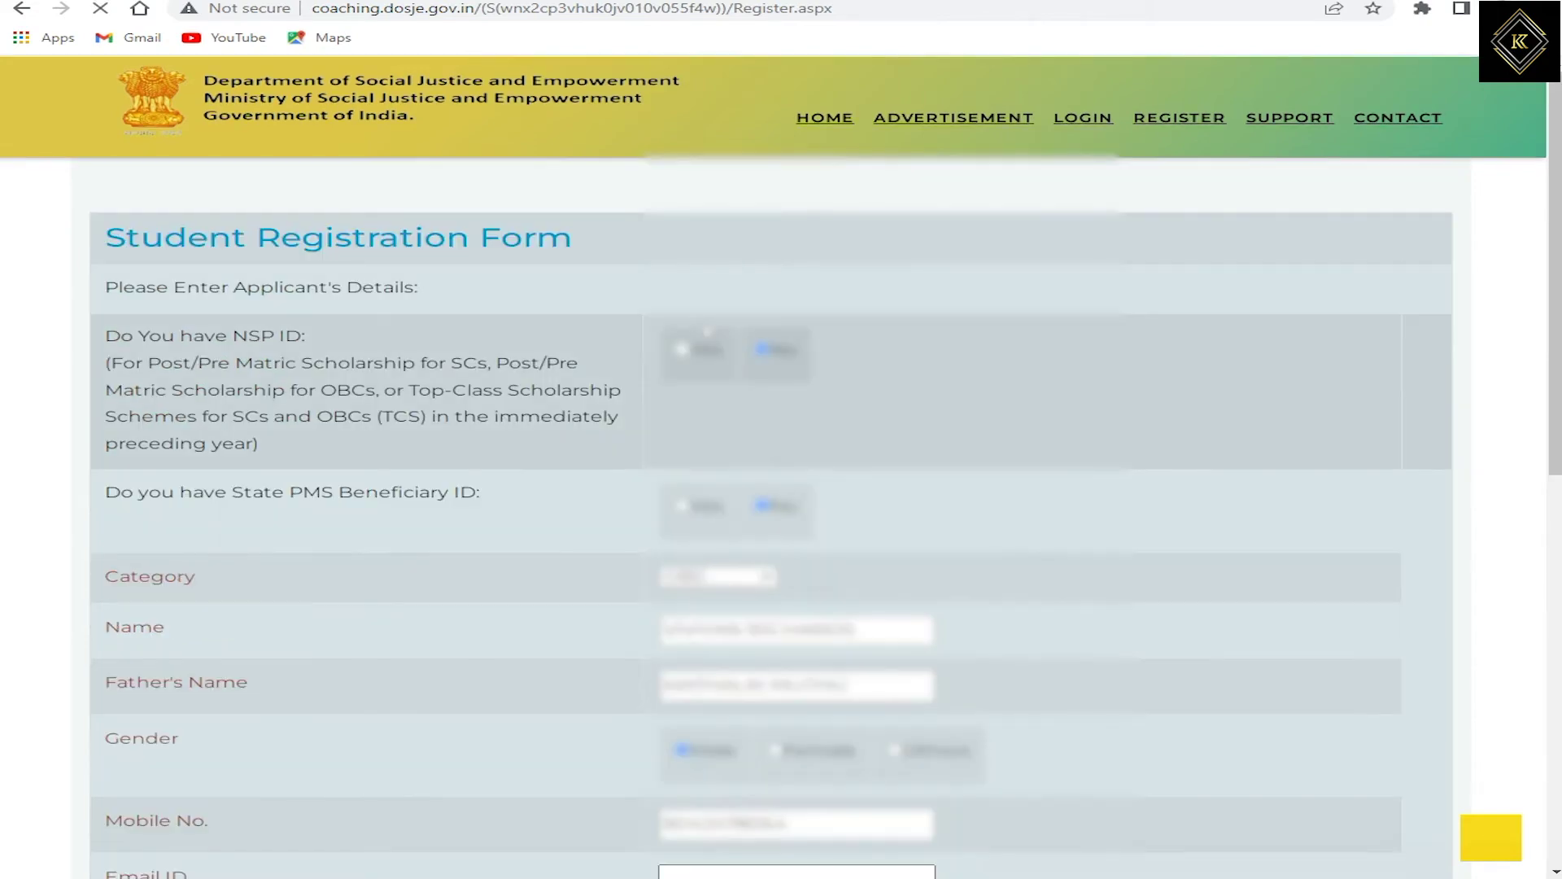
scroll(819, 676, "down", 1)
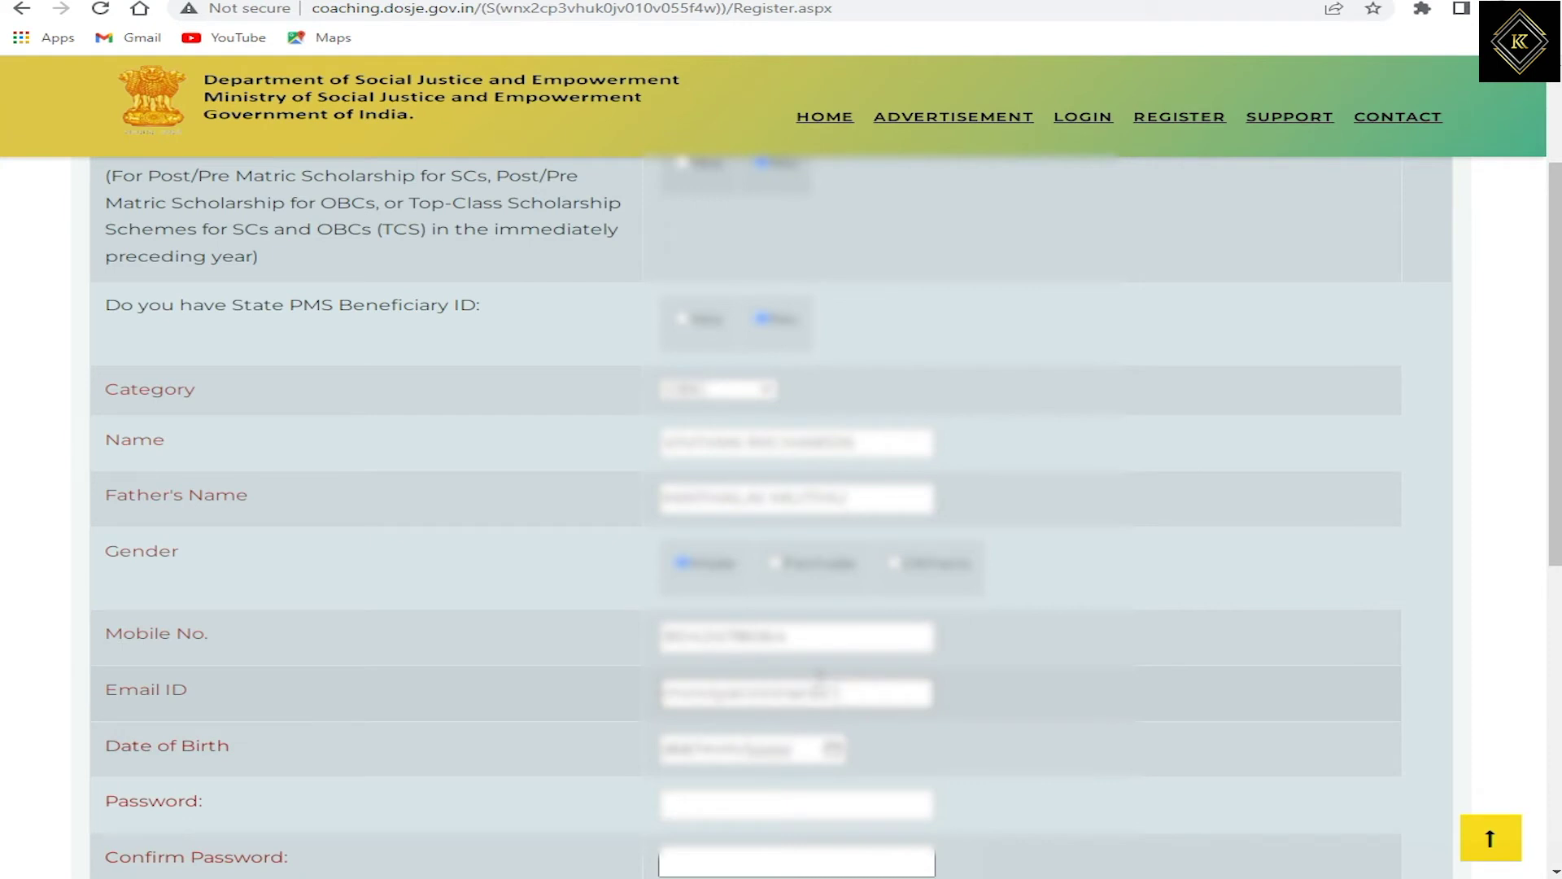
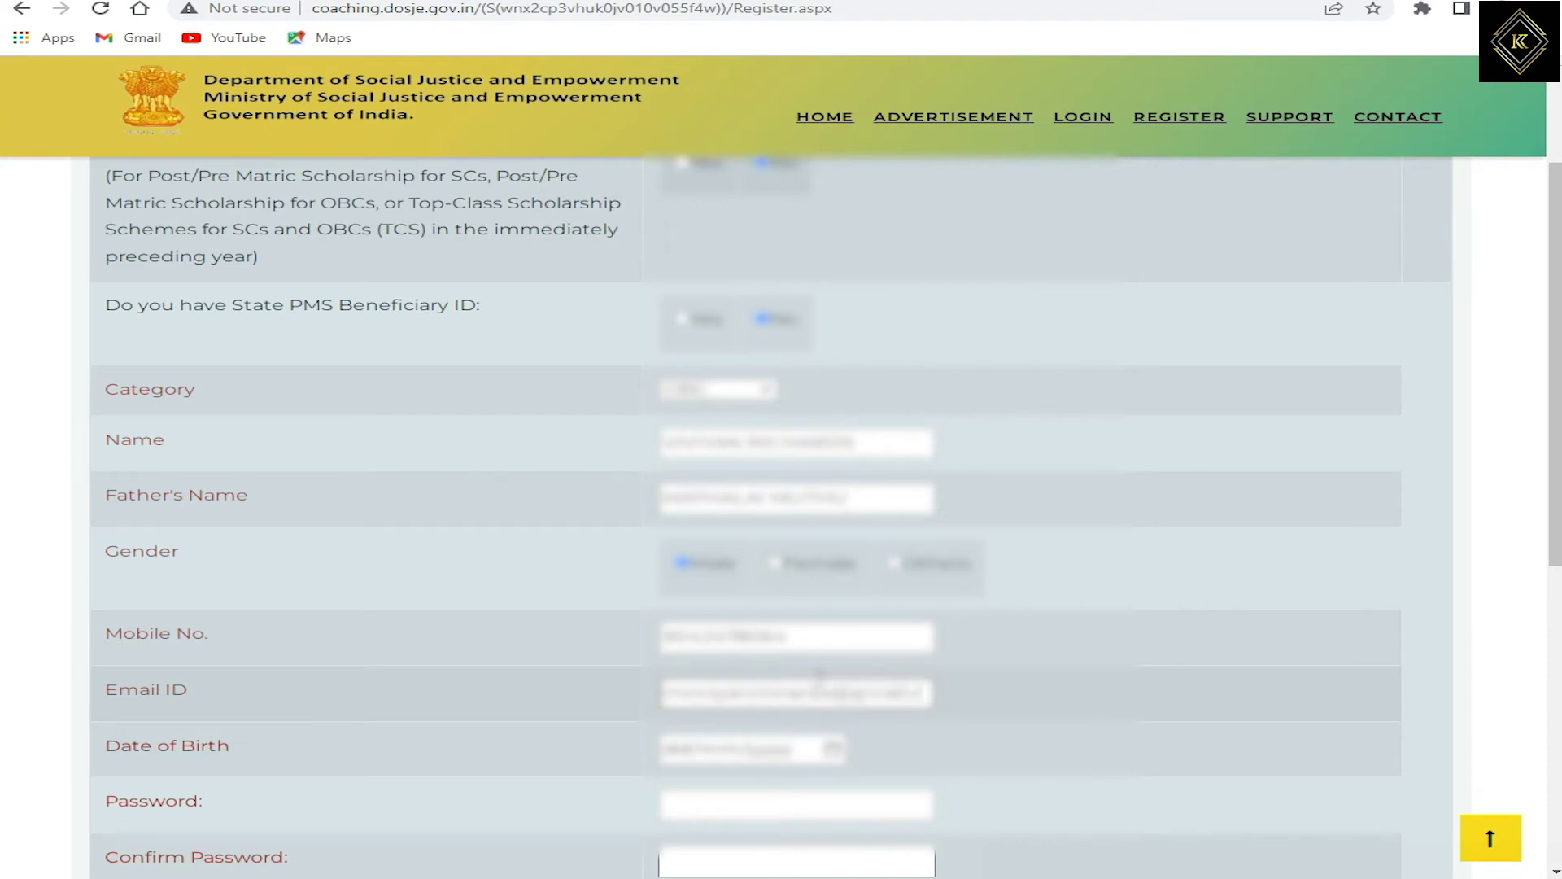
Step: Enter the date of birth, the password and its confirmation
key("Tab")
scroll(1231, 612, "down", 1)
type("1")
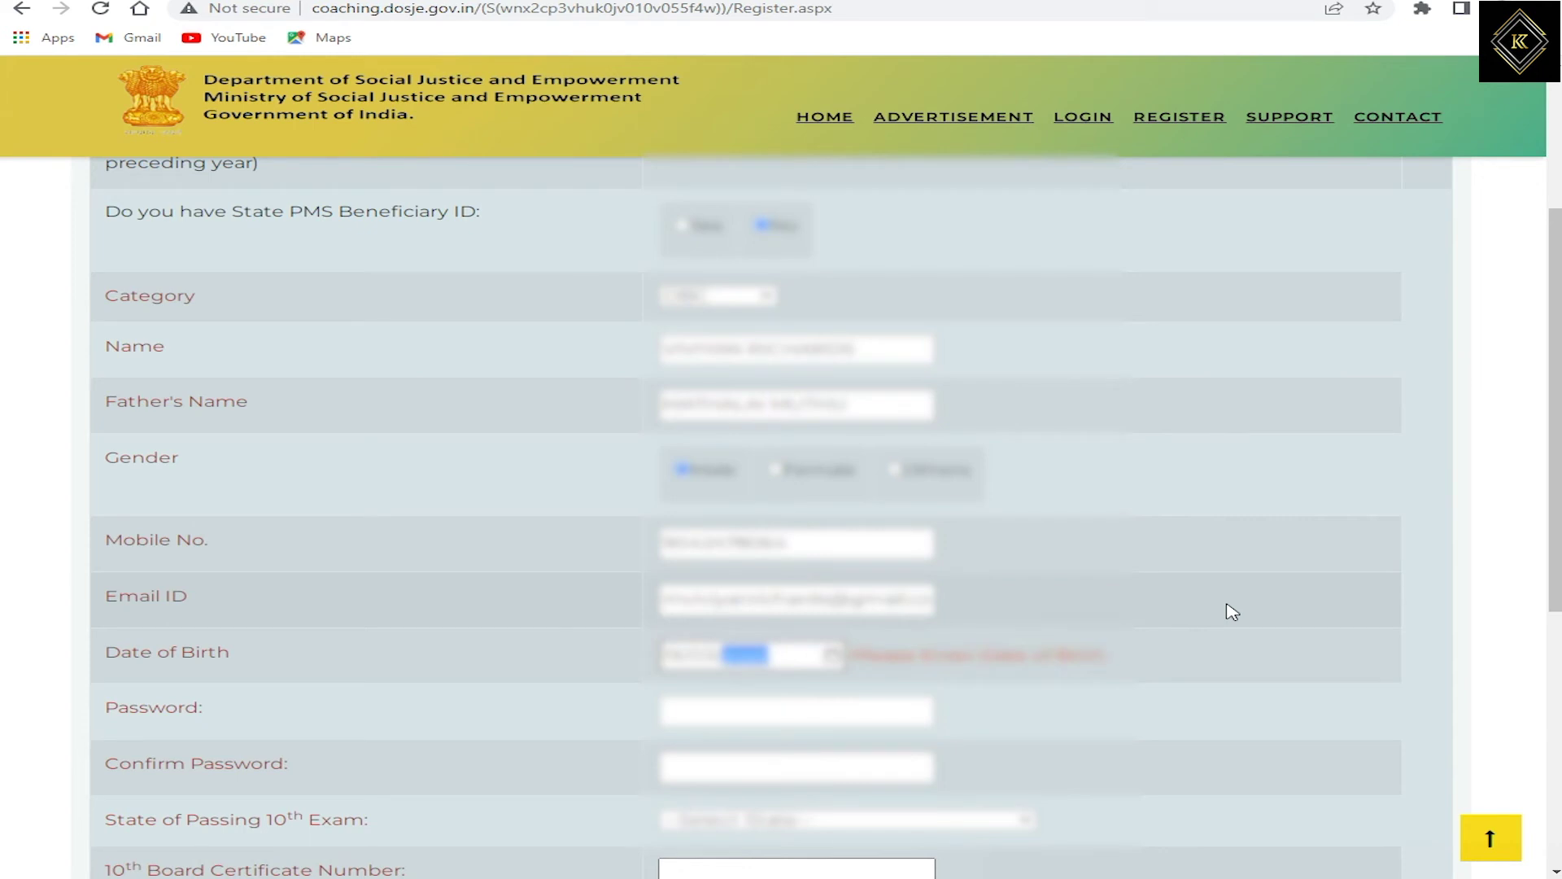
type("99")
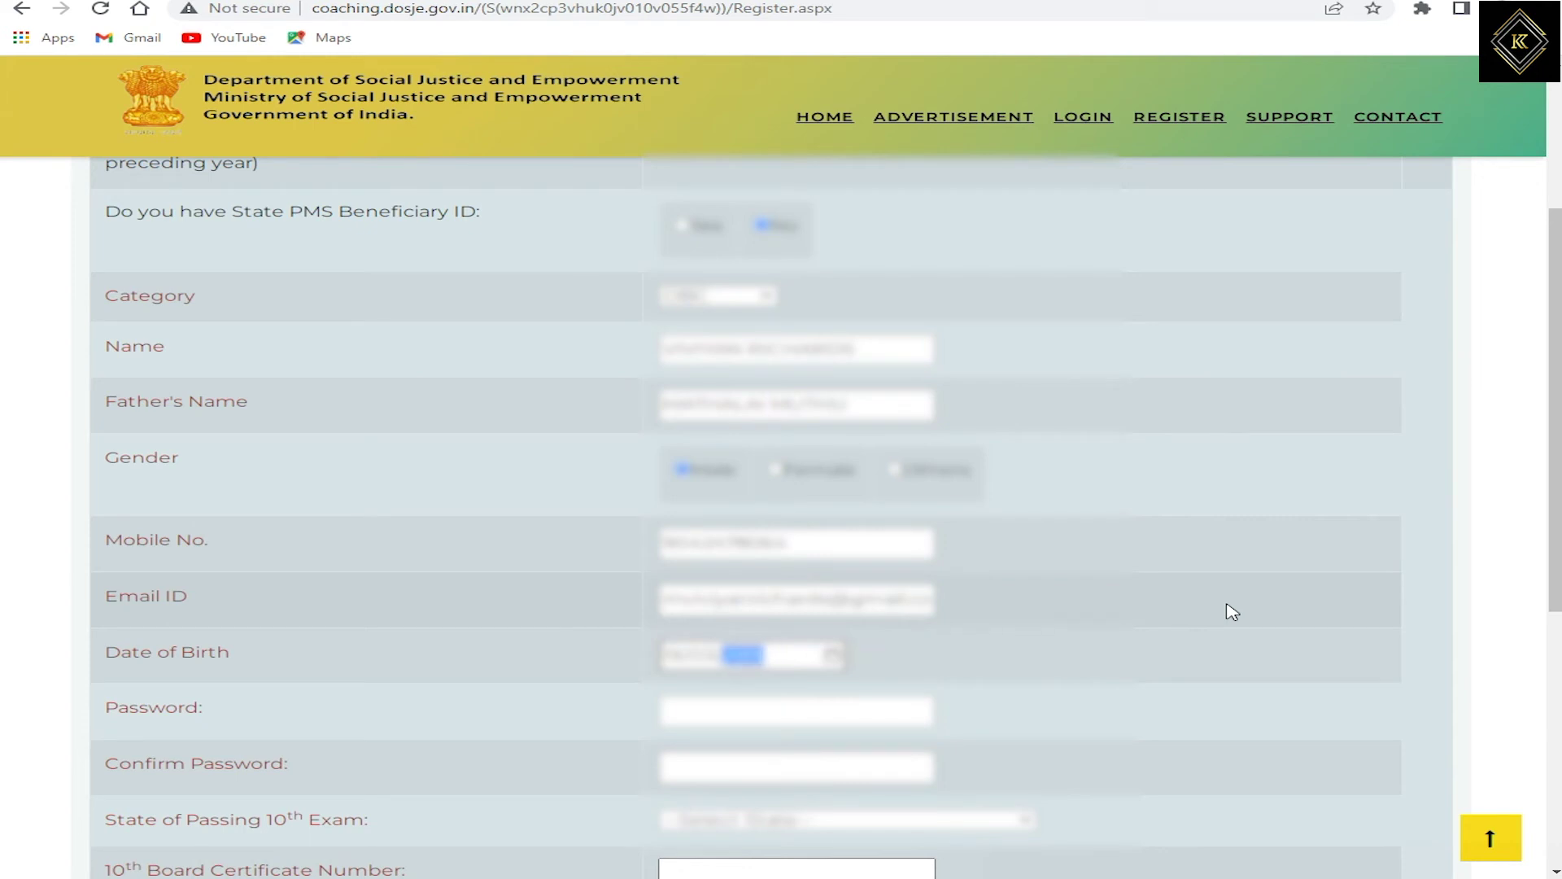
left_click(705, 711)
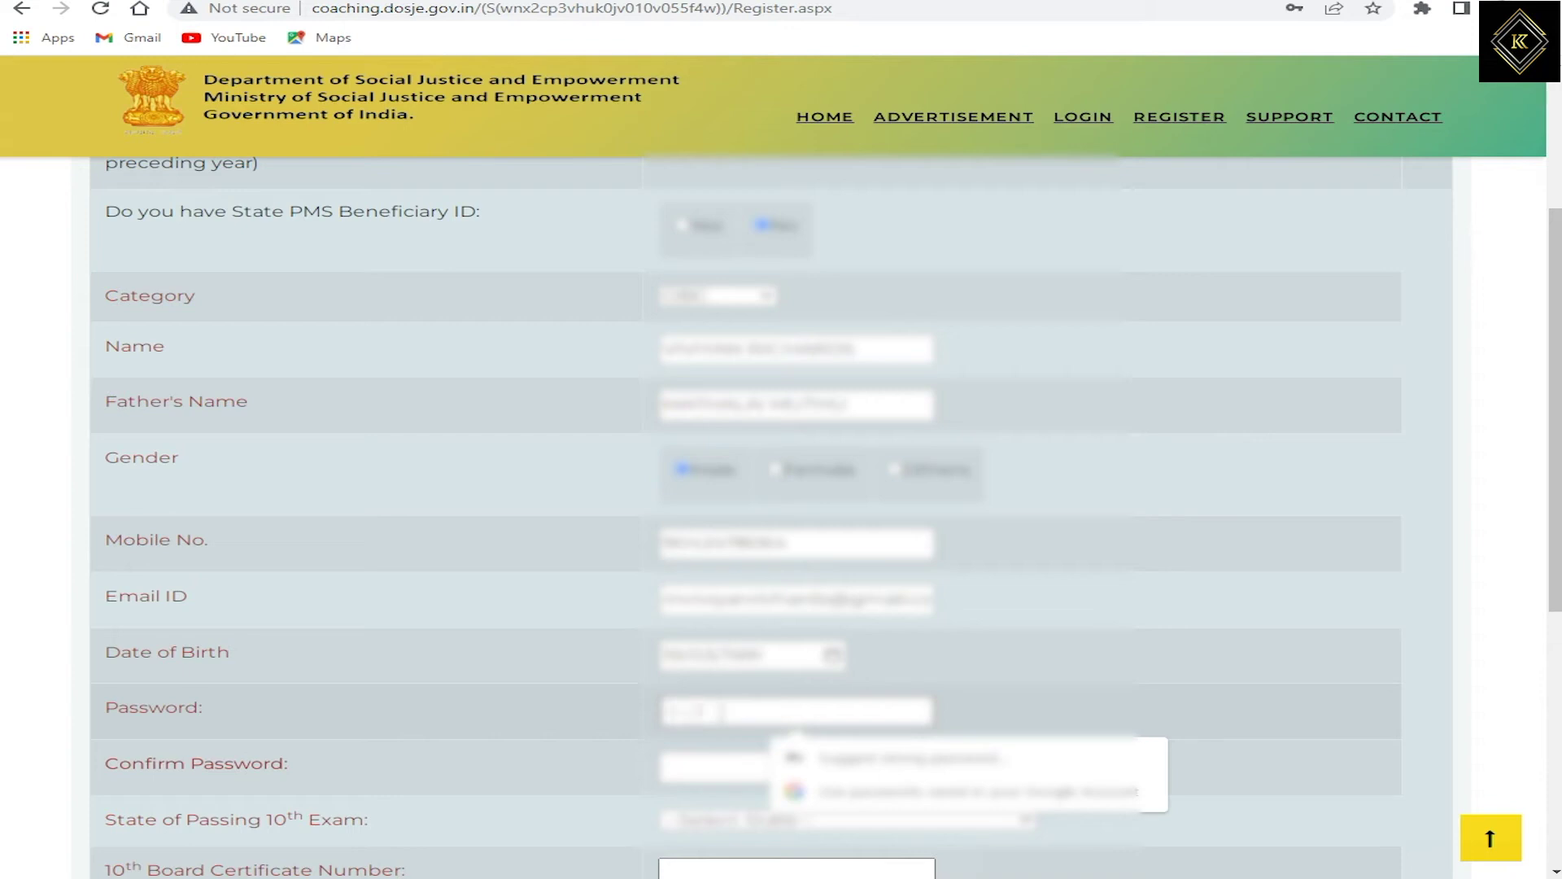
left_click(797, 766)
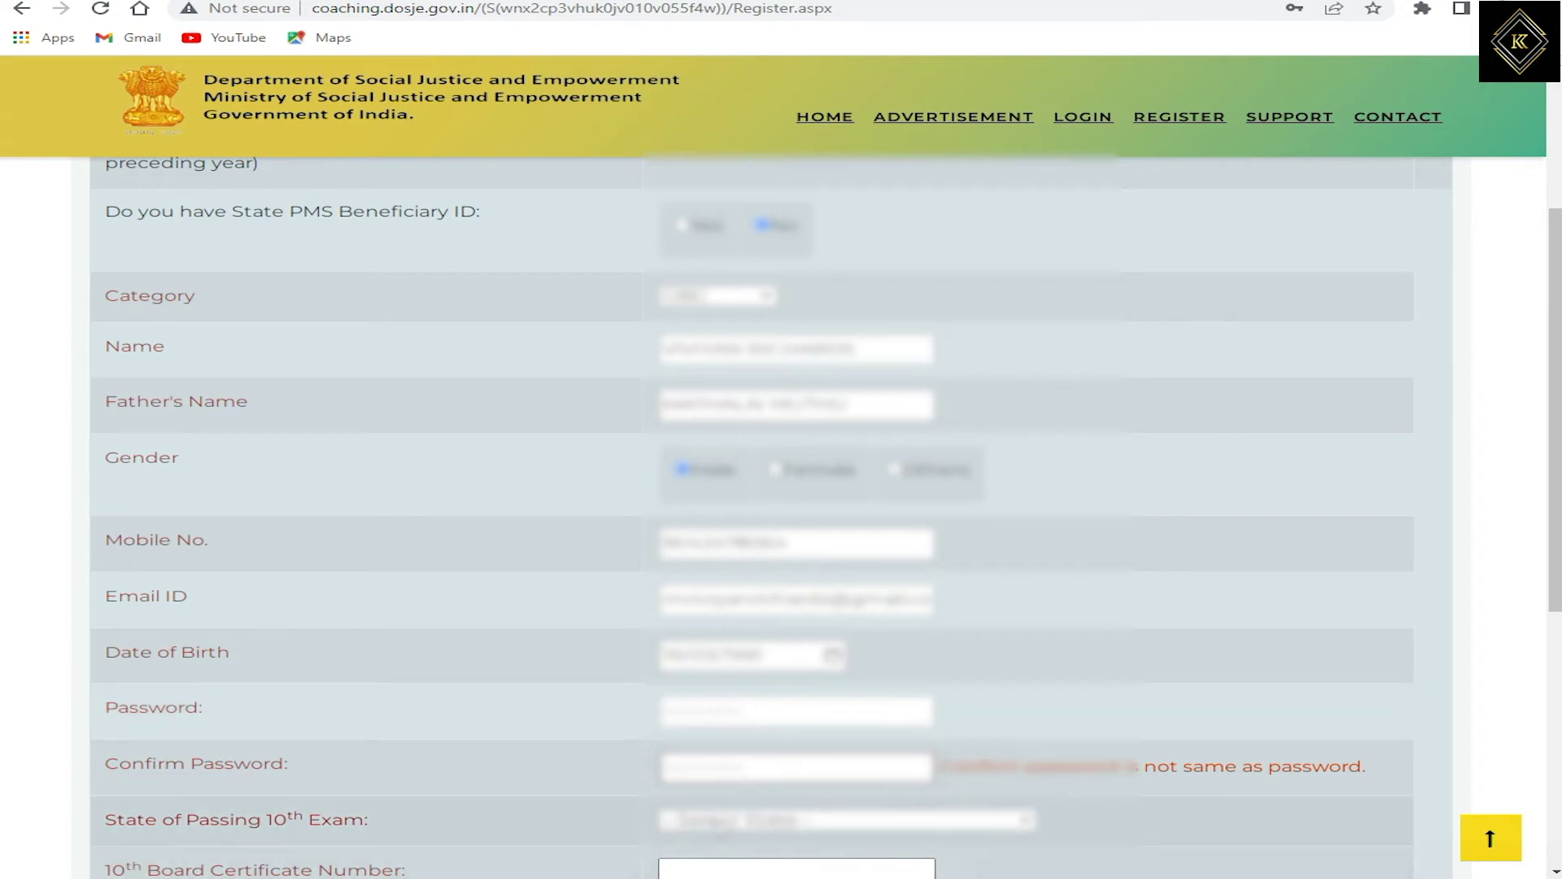
Step: Choose the 10th exam state, paste the certificate number and enter passing year 2018
left_click(847, 819)
scroll(814, 732, "down", 5)
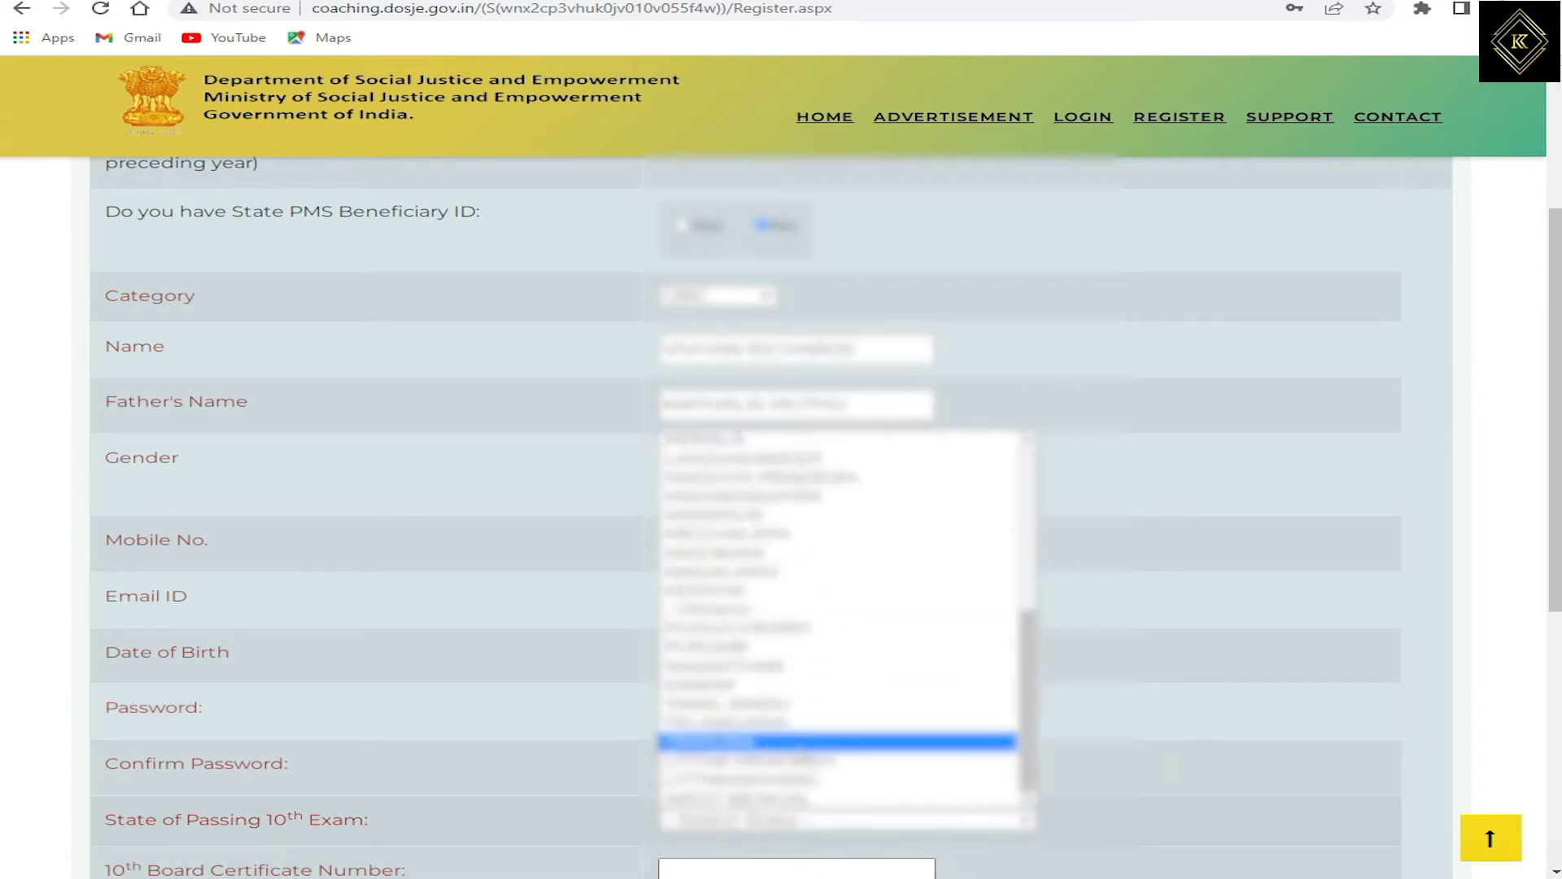
left_click(712, 705)
scroll(1426, 863, "down", 5)
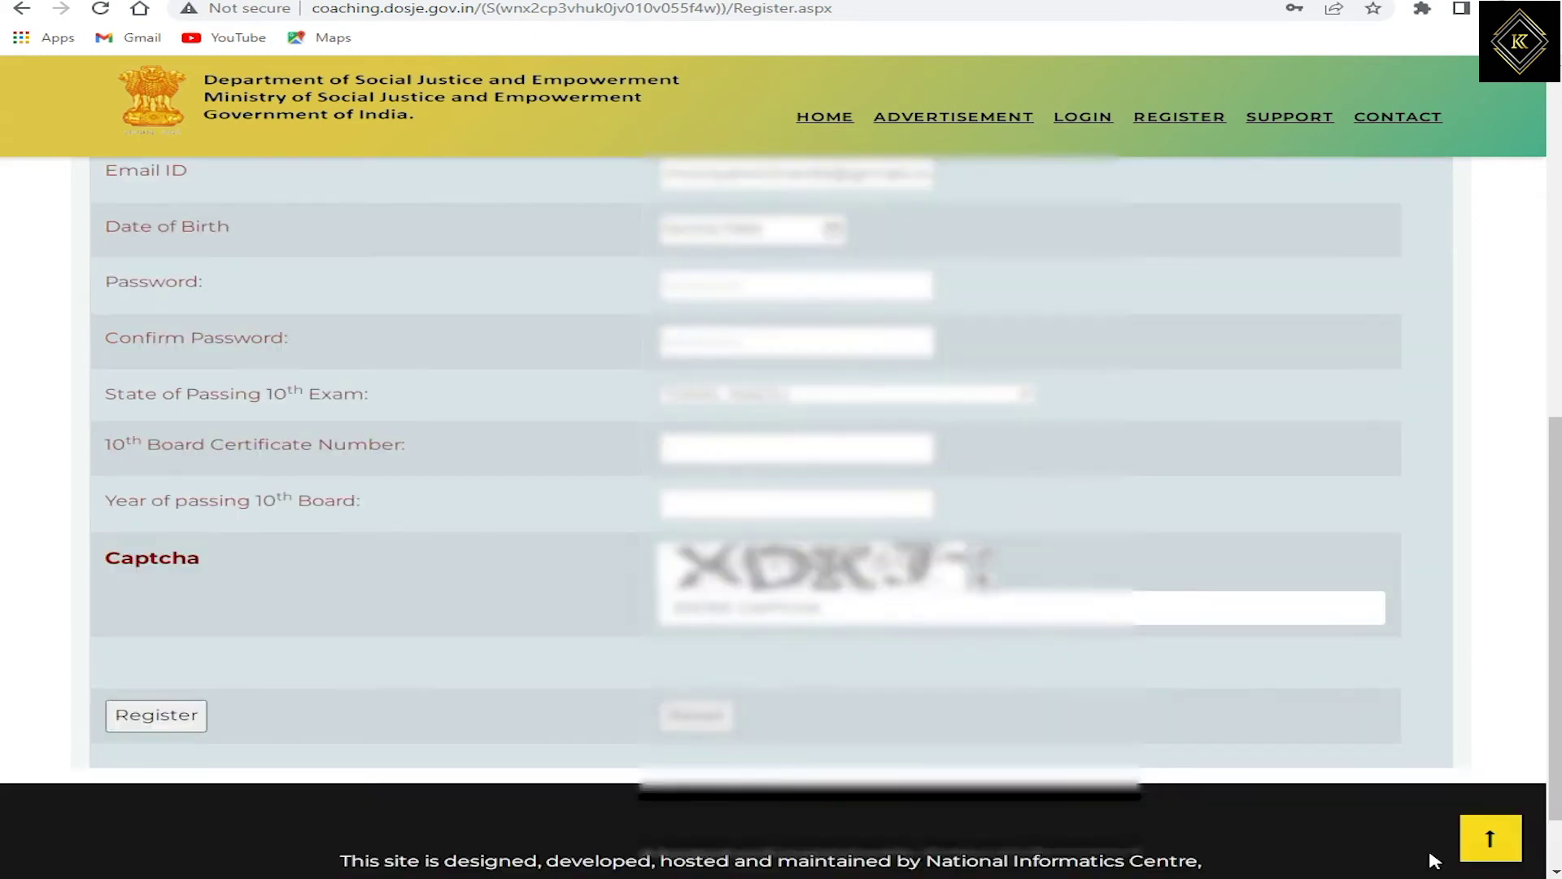
left_click(824, 444)
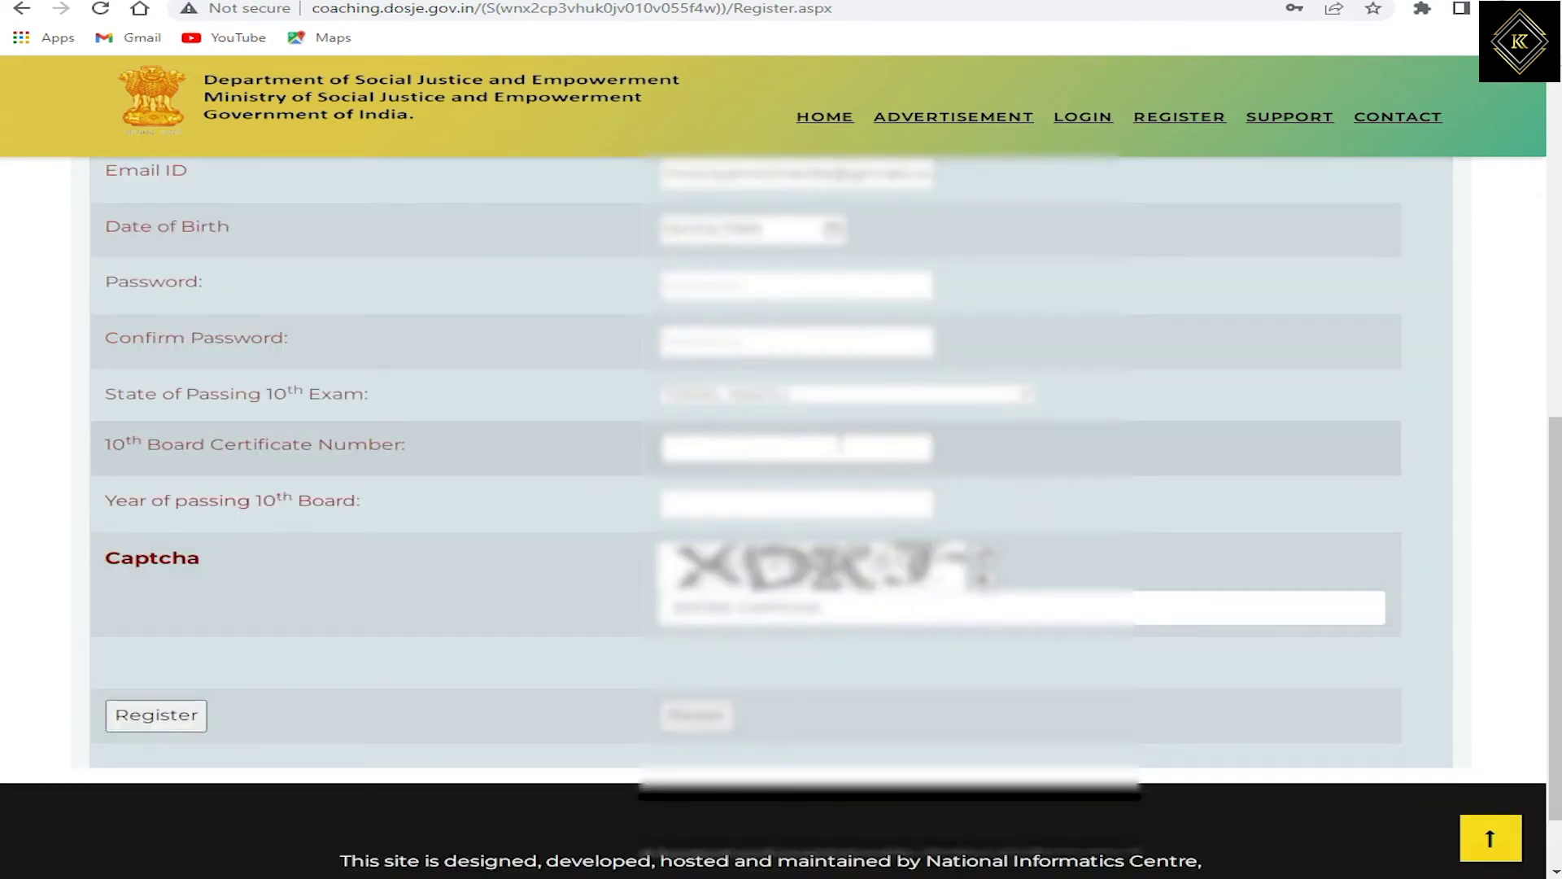
key("ctrl+v")
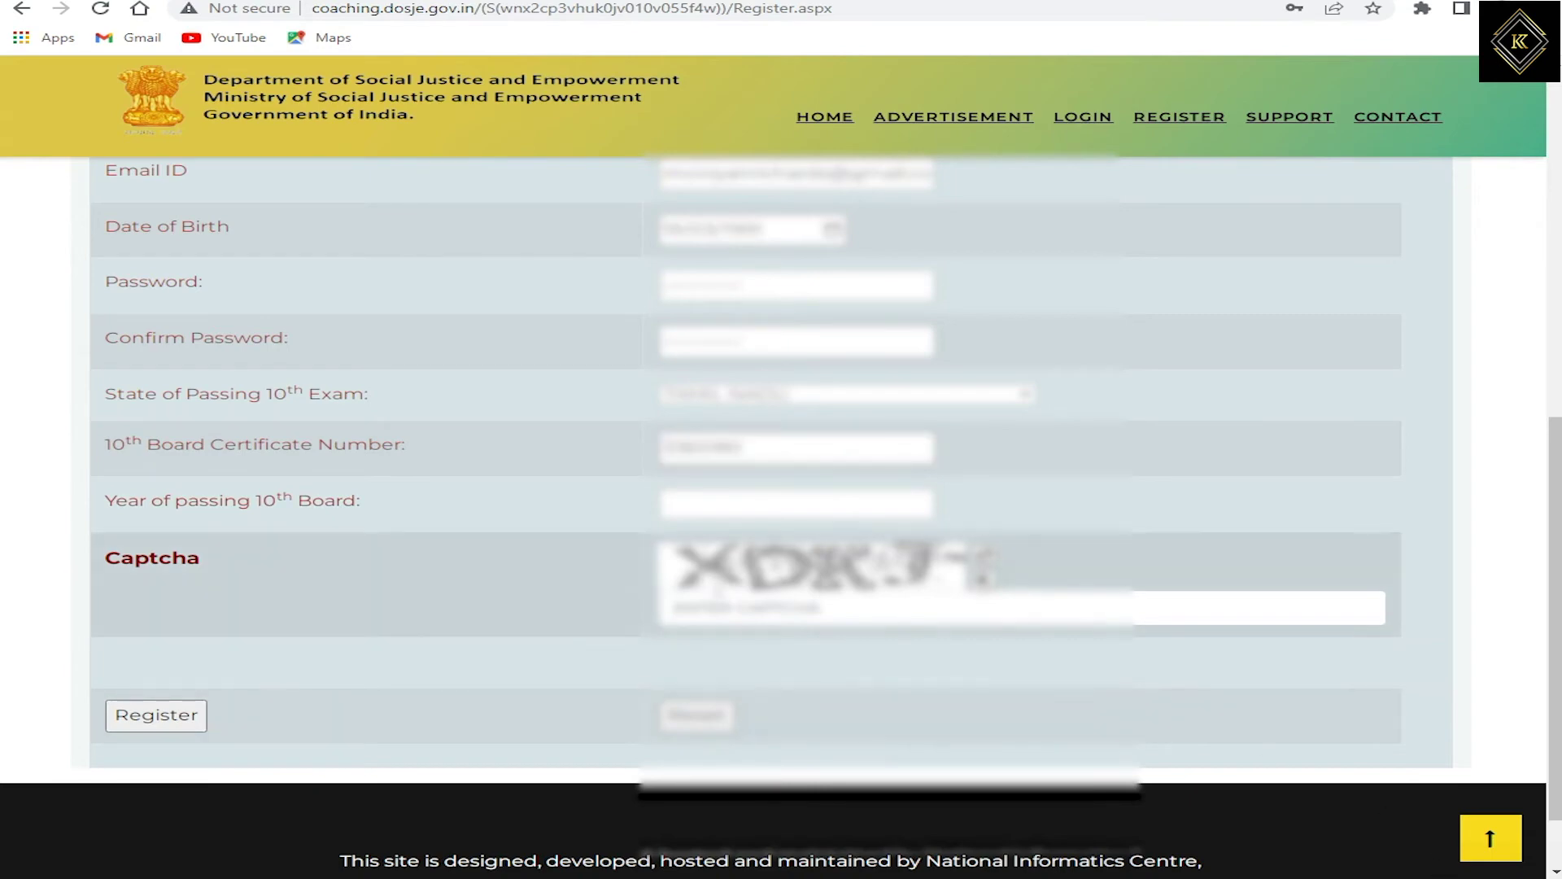
left_click(891, 493)
type("2018")
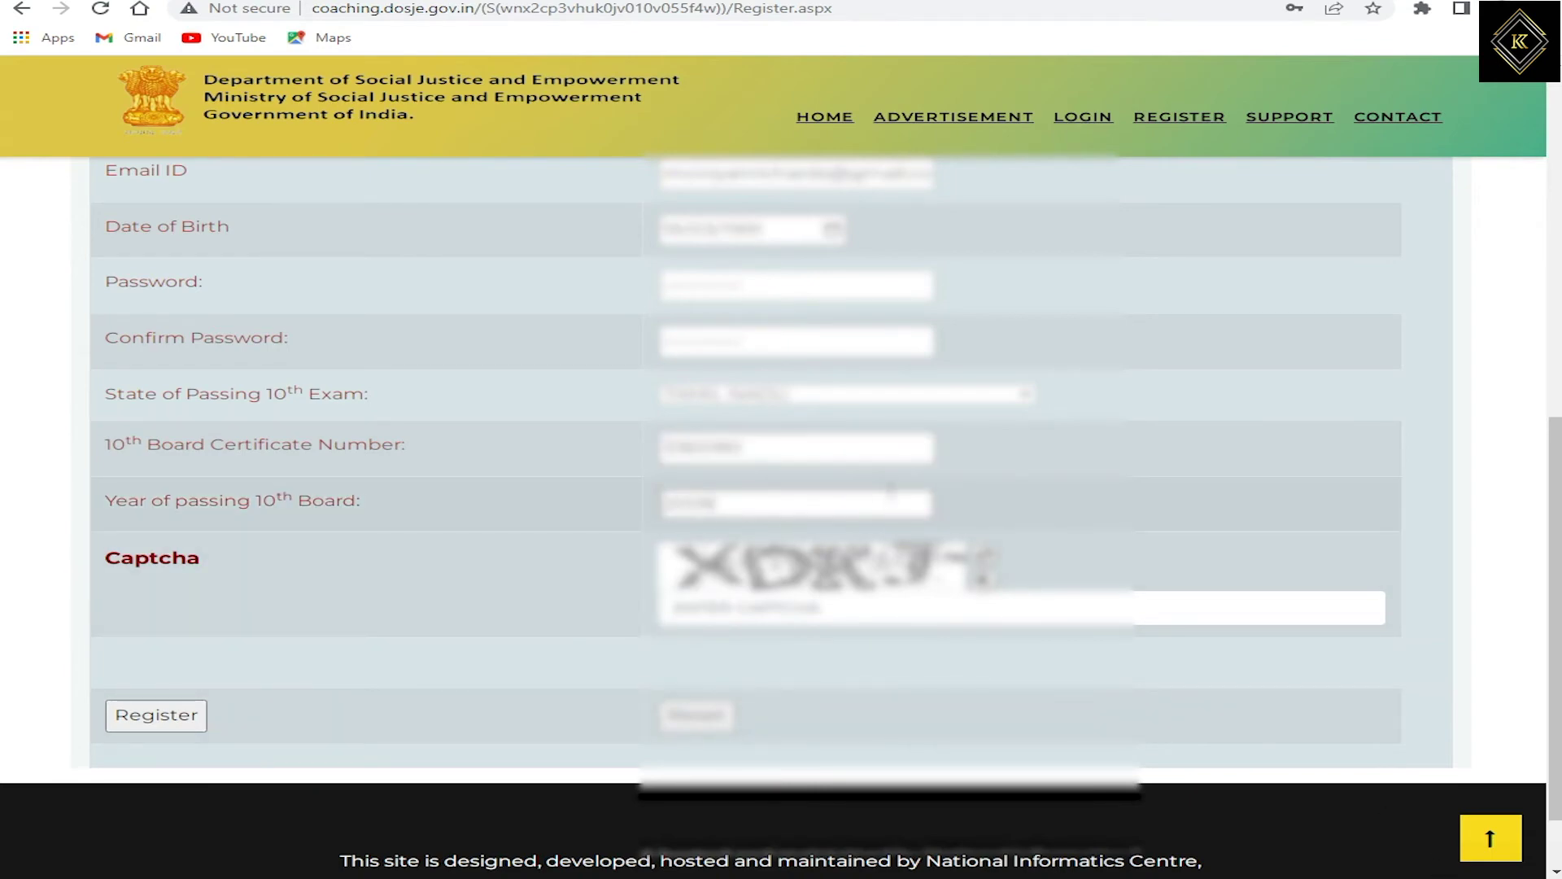
Step: Fill in the captcha and submit the student registration
left_click_drag(130, 556, 874, 572)
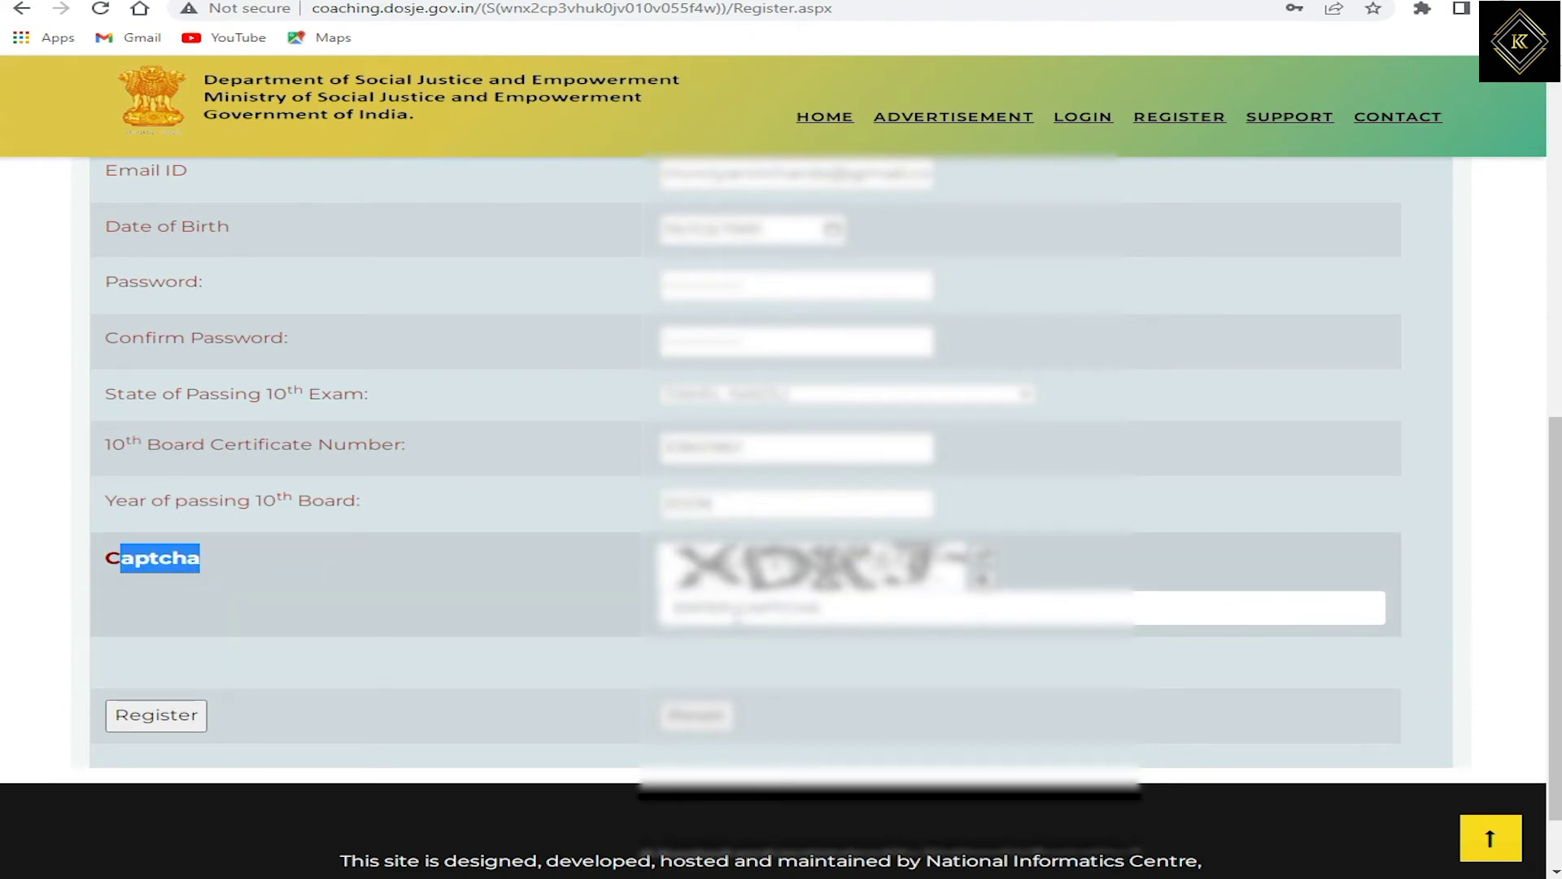
left_click(736, 617)
type("XDK")
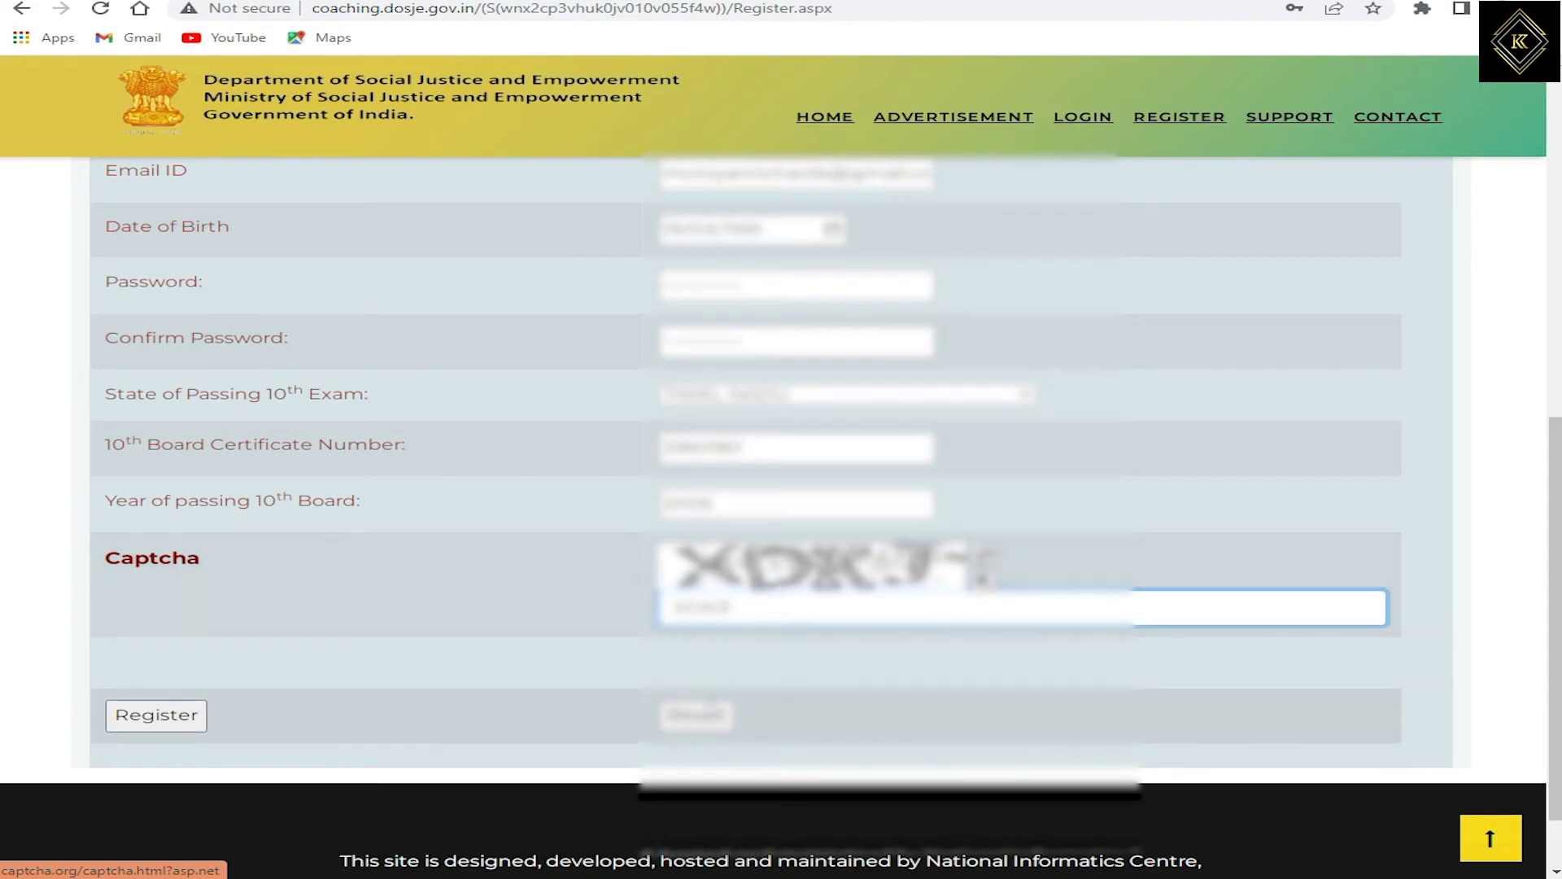
left_click(159, 720)
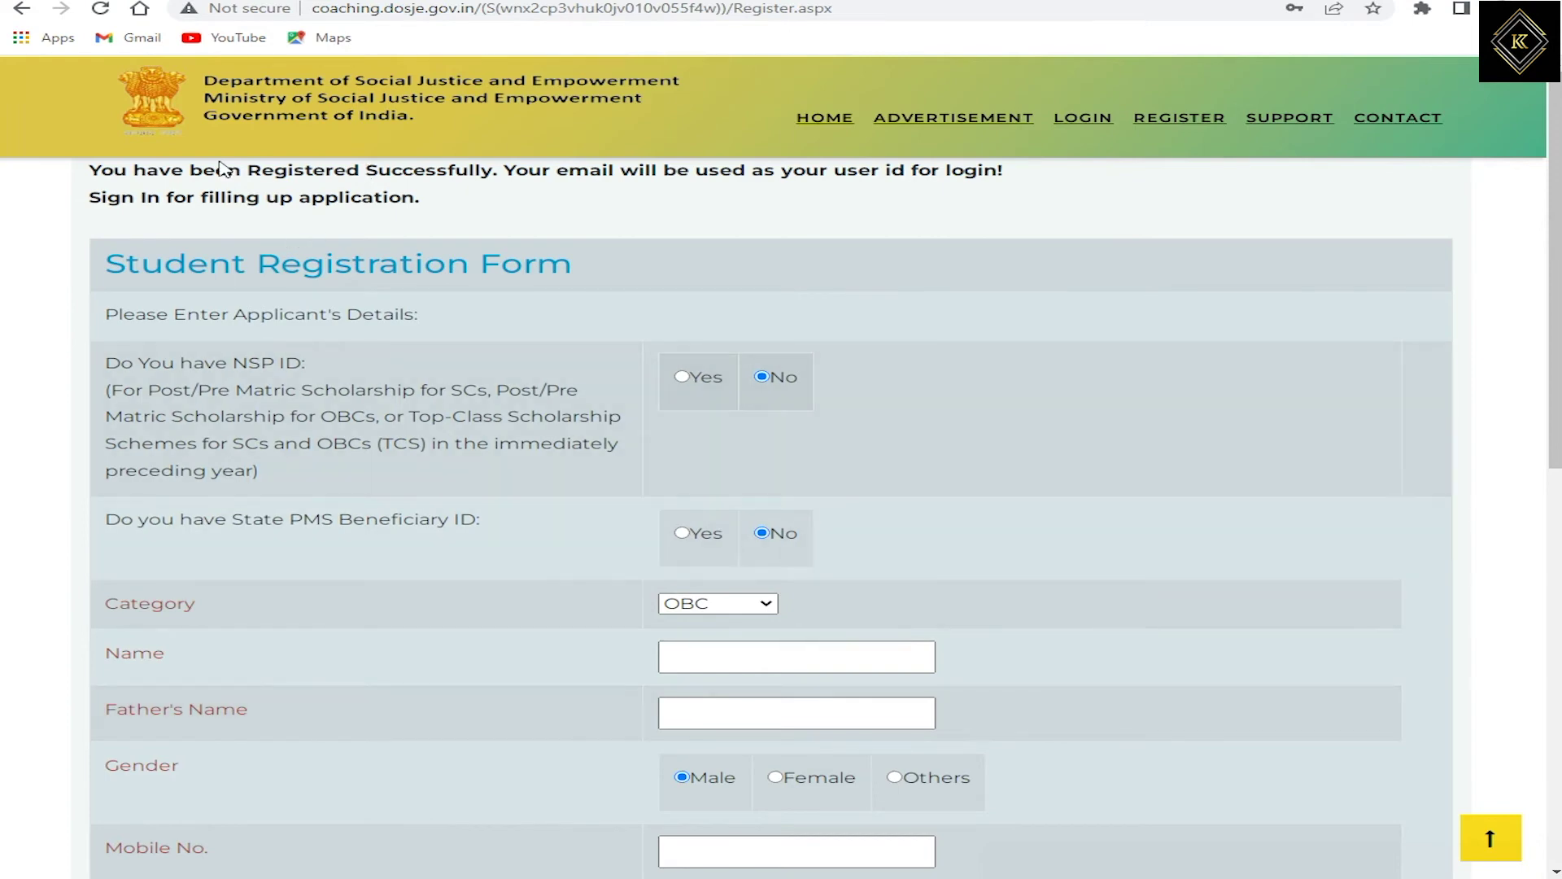
Step: Point out the registration success message before going to the login page
left_click_drag(114, 170, 471, 222)
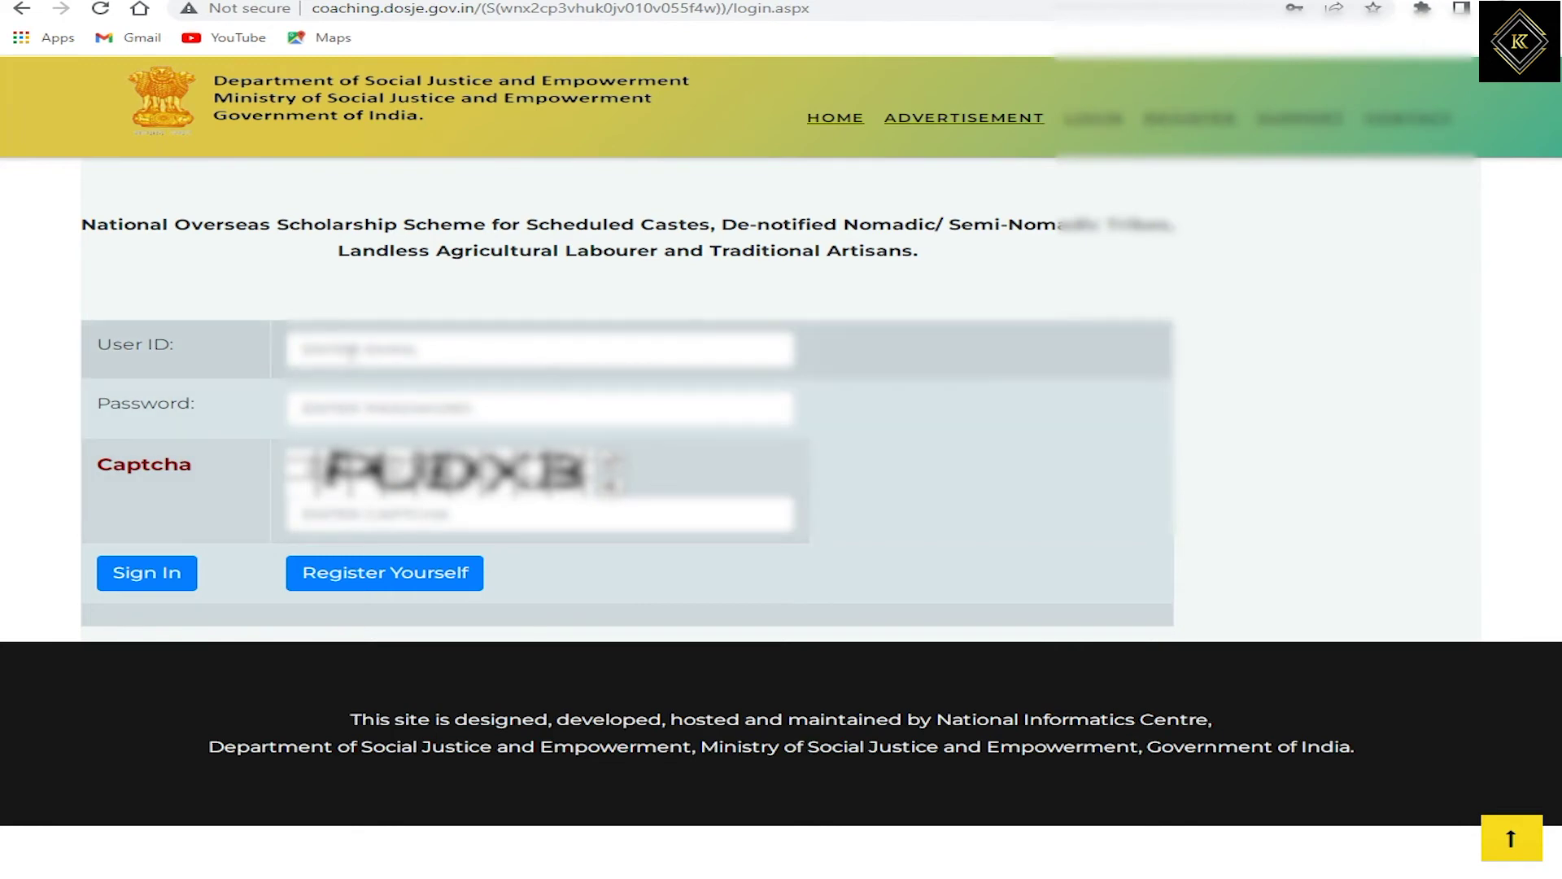
Step: Sign in using the registered e-mail as user ID, the account password and the captcha
left_click(343, 349)
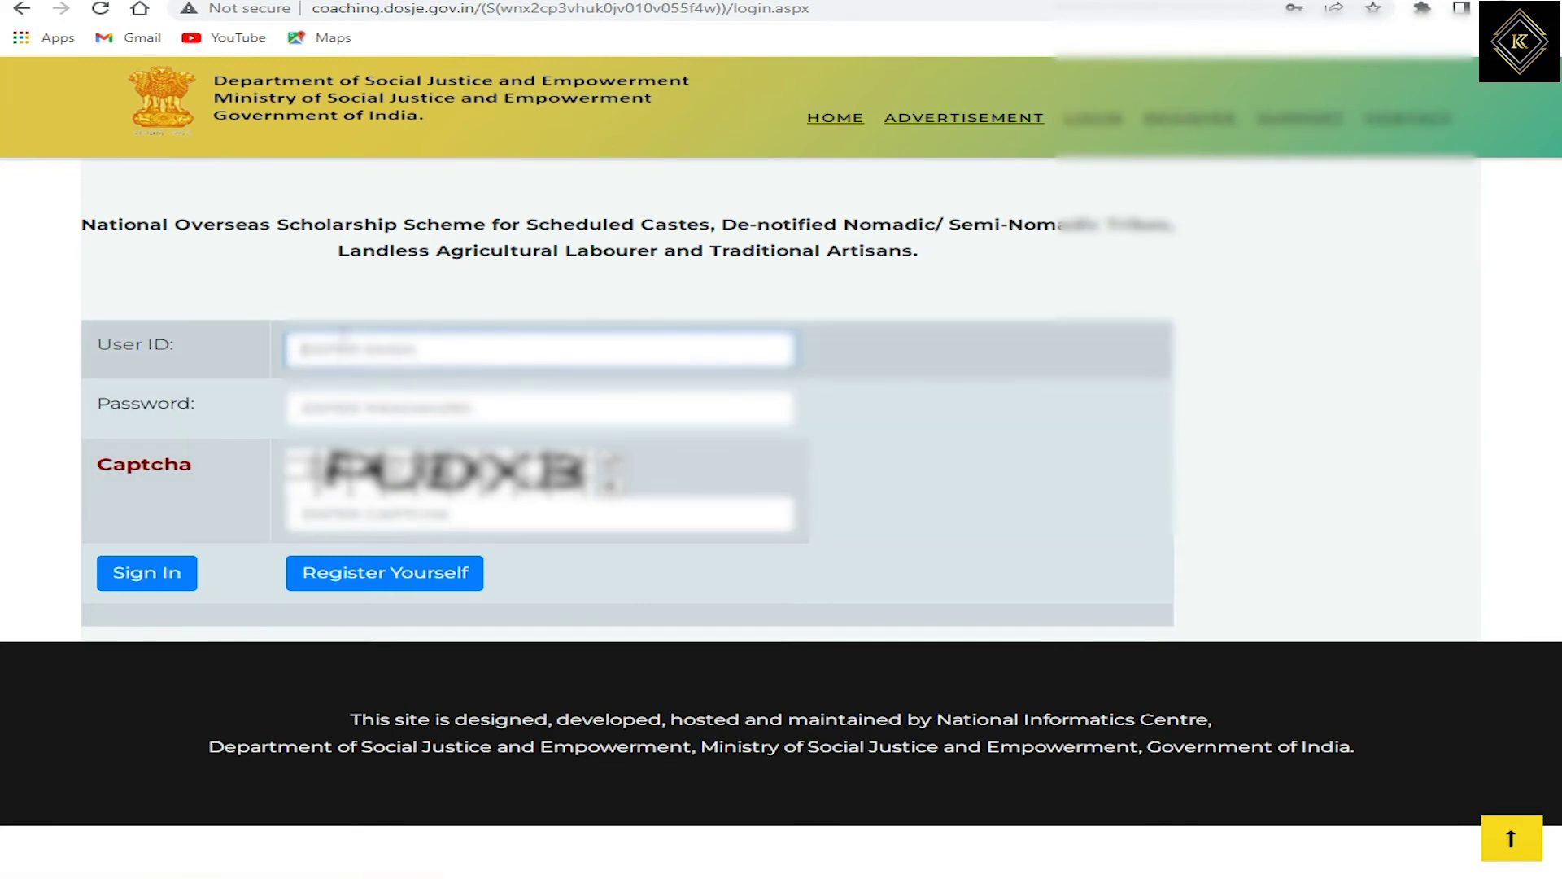
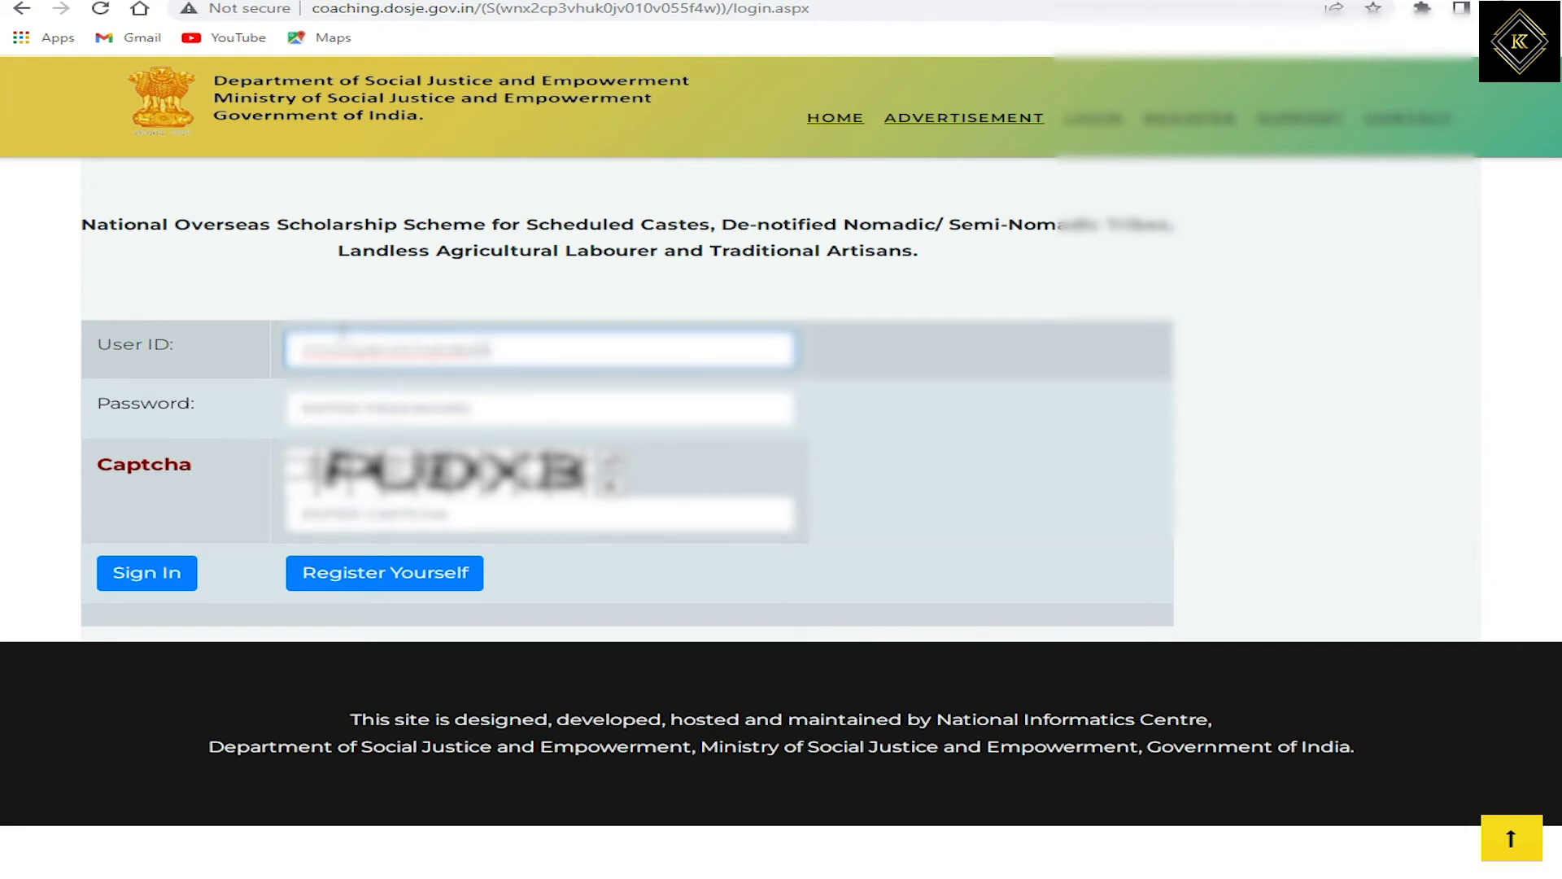
key("Tab")
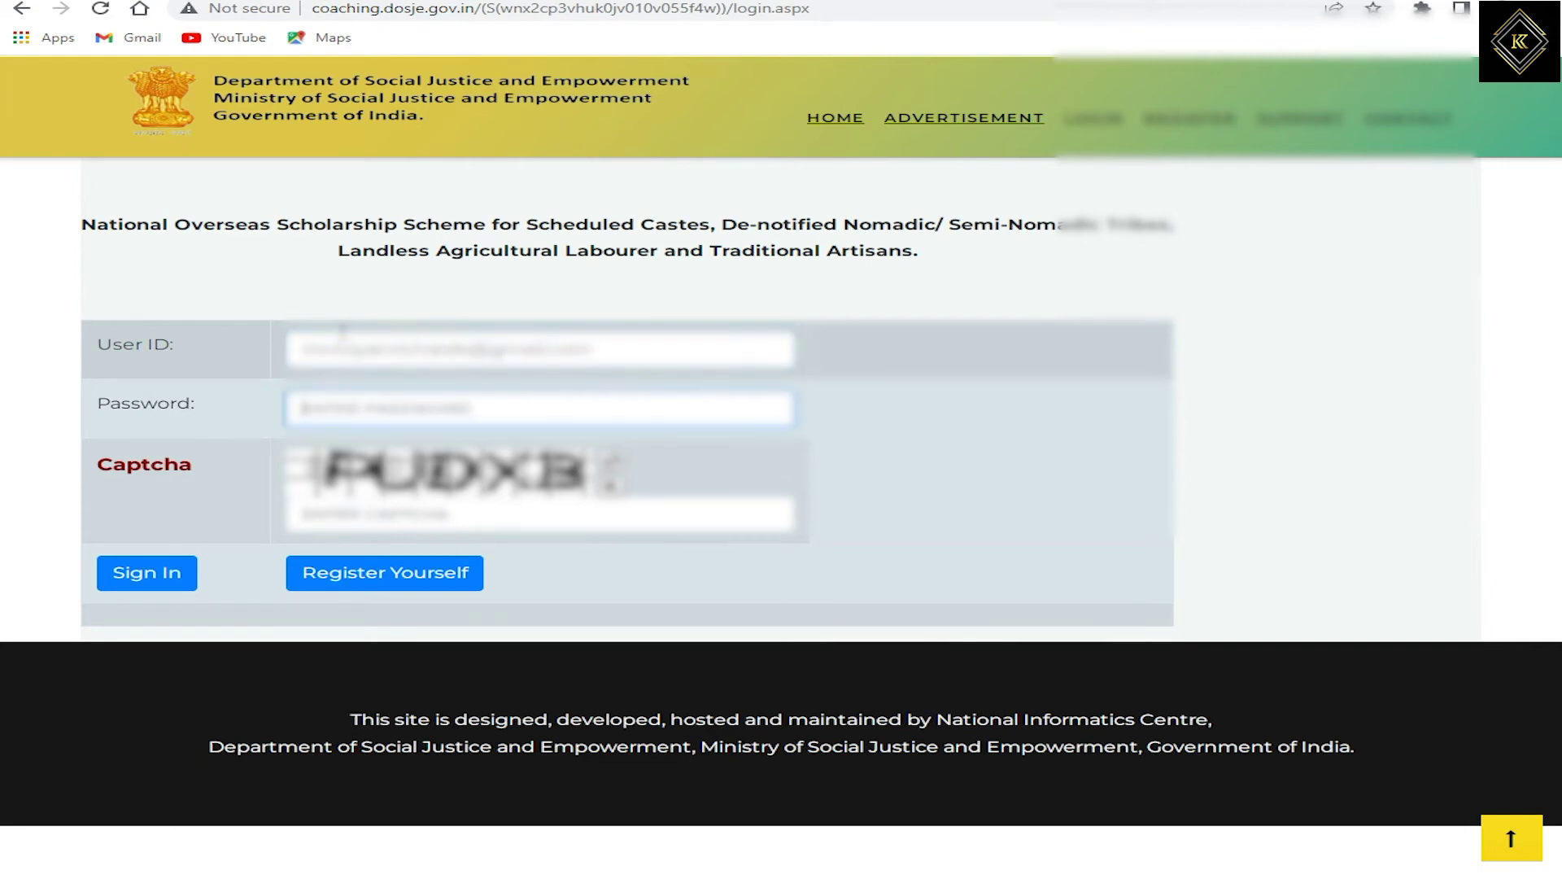
type("a")
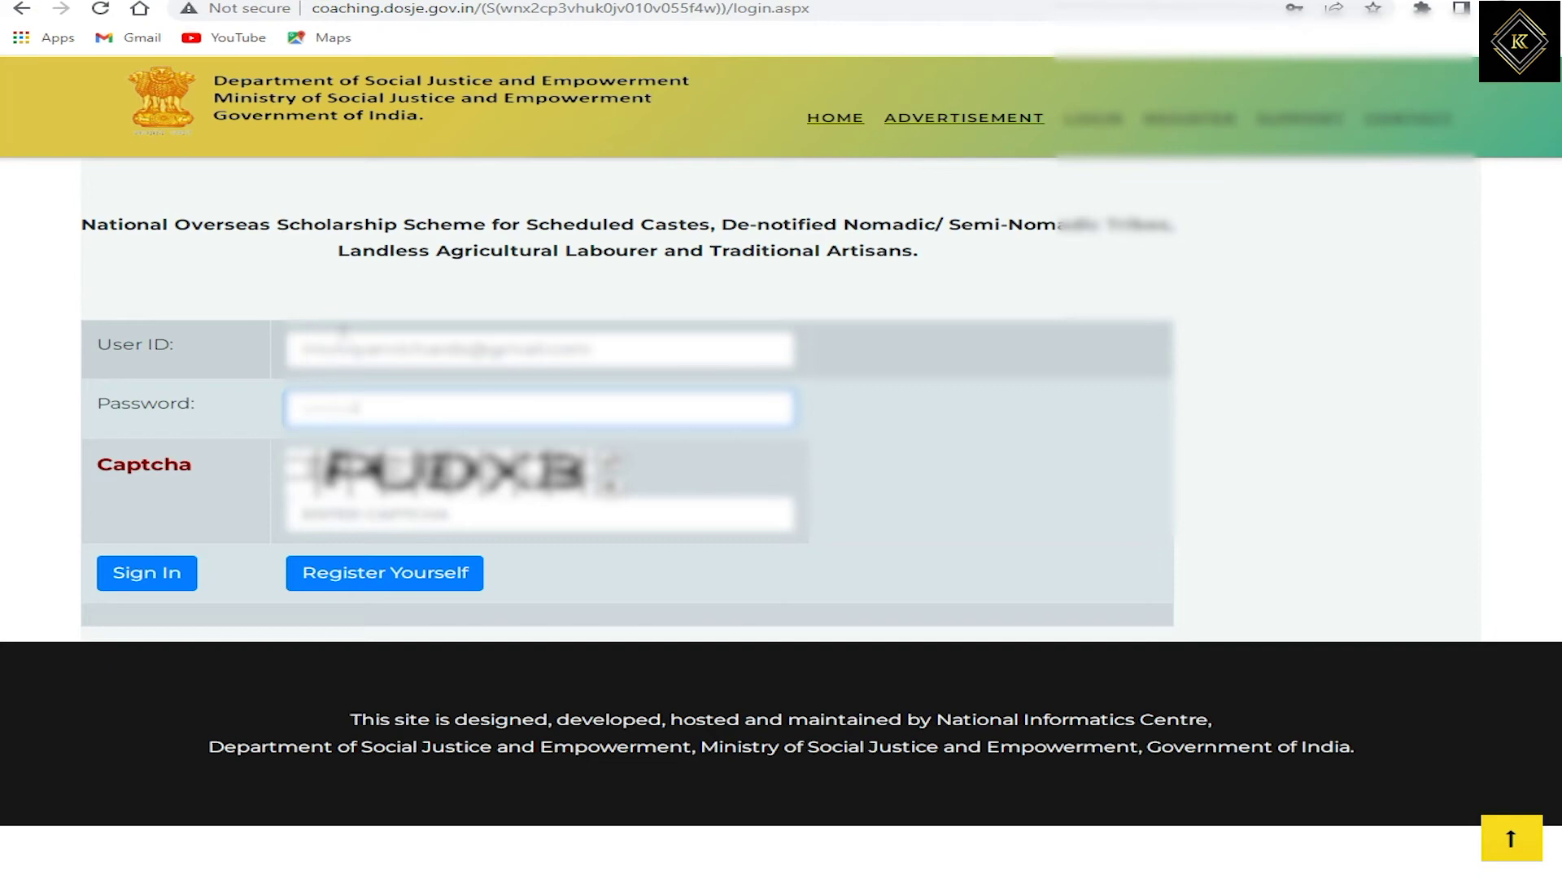
key("Return")
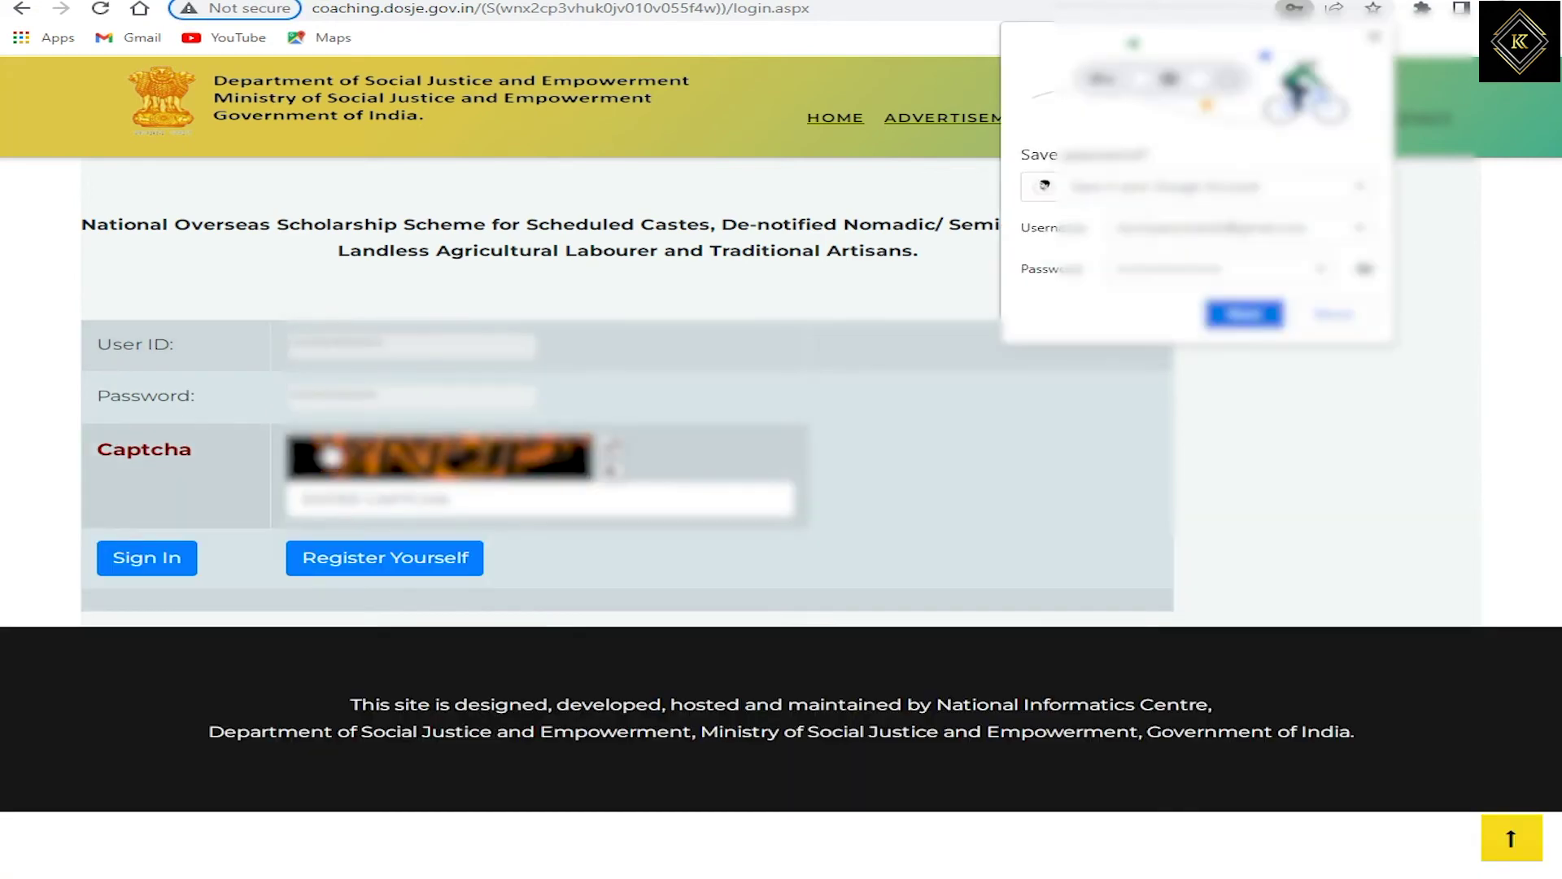
left_click(336, 496)
type("W")
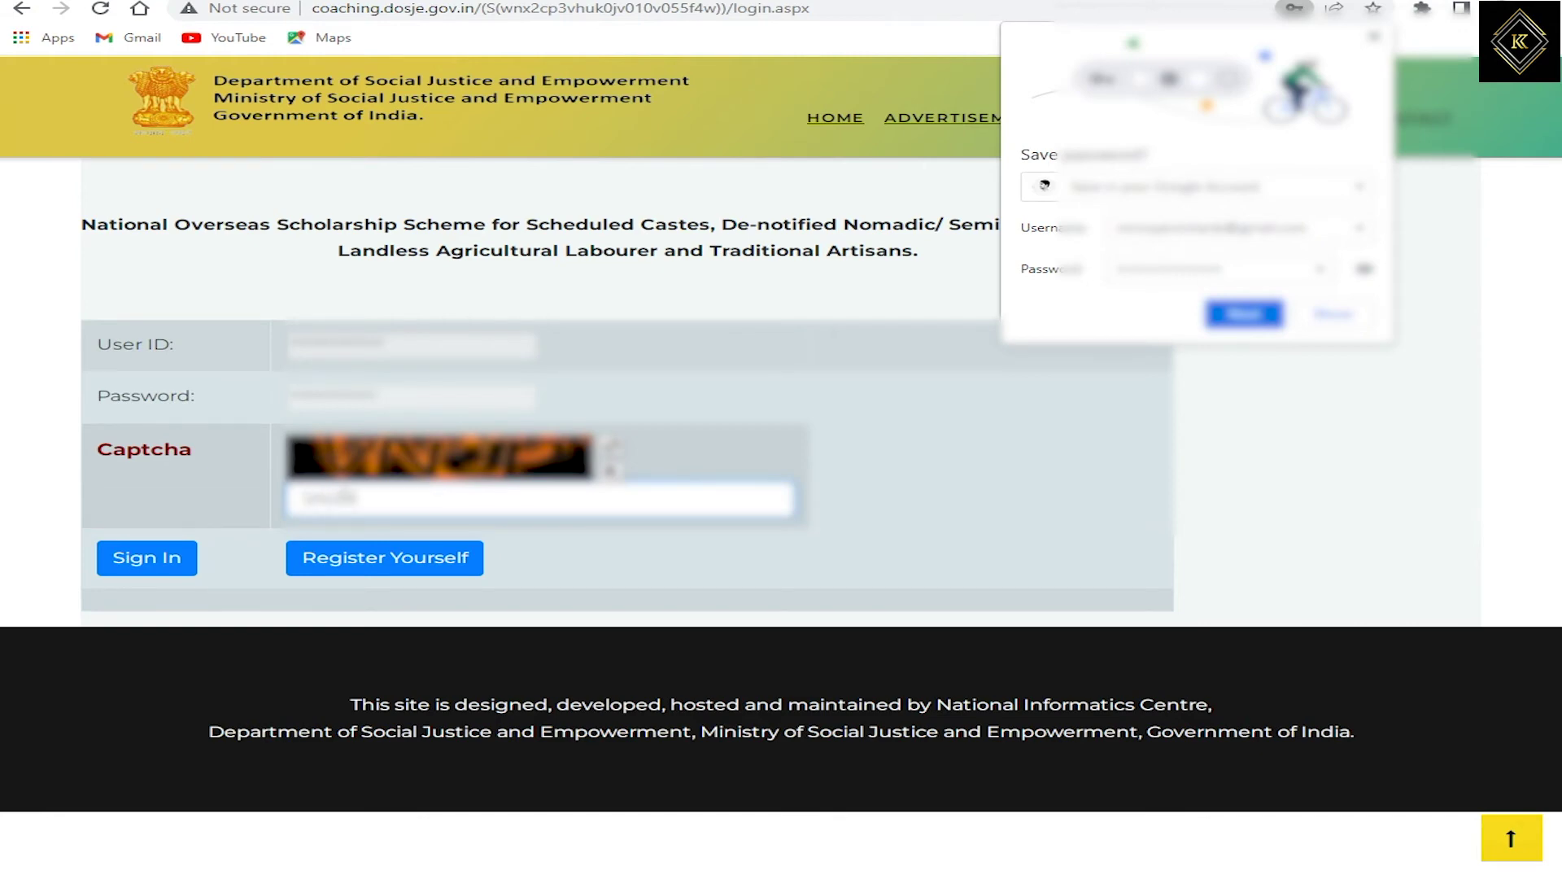
left_click(130, 570)
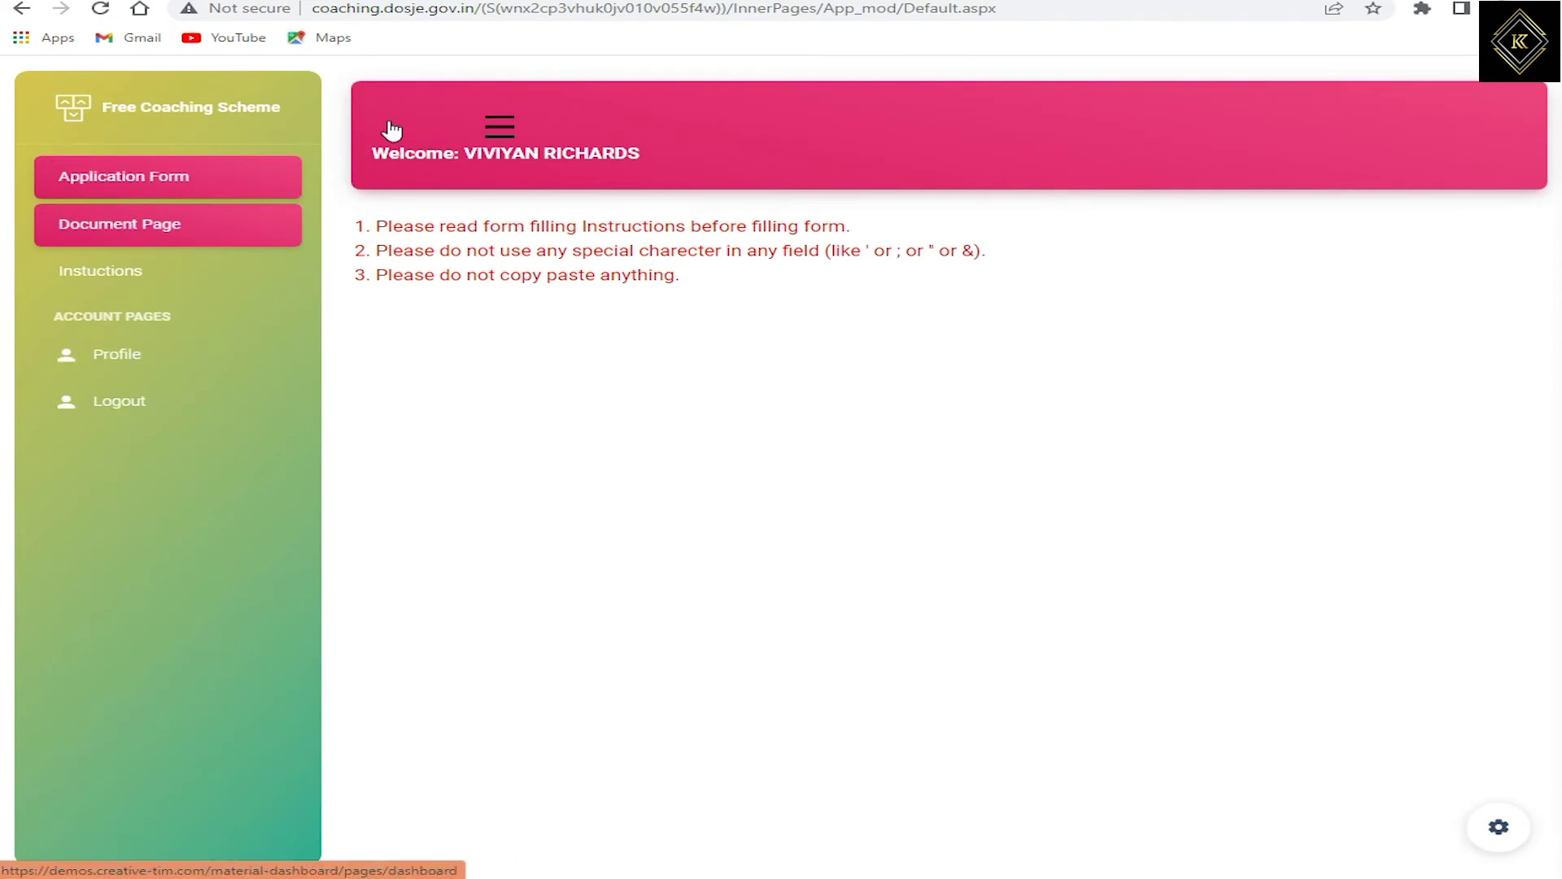
left_click_drag(457, 225, 812, 230)
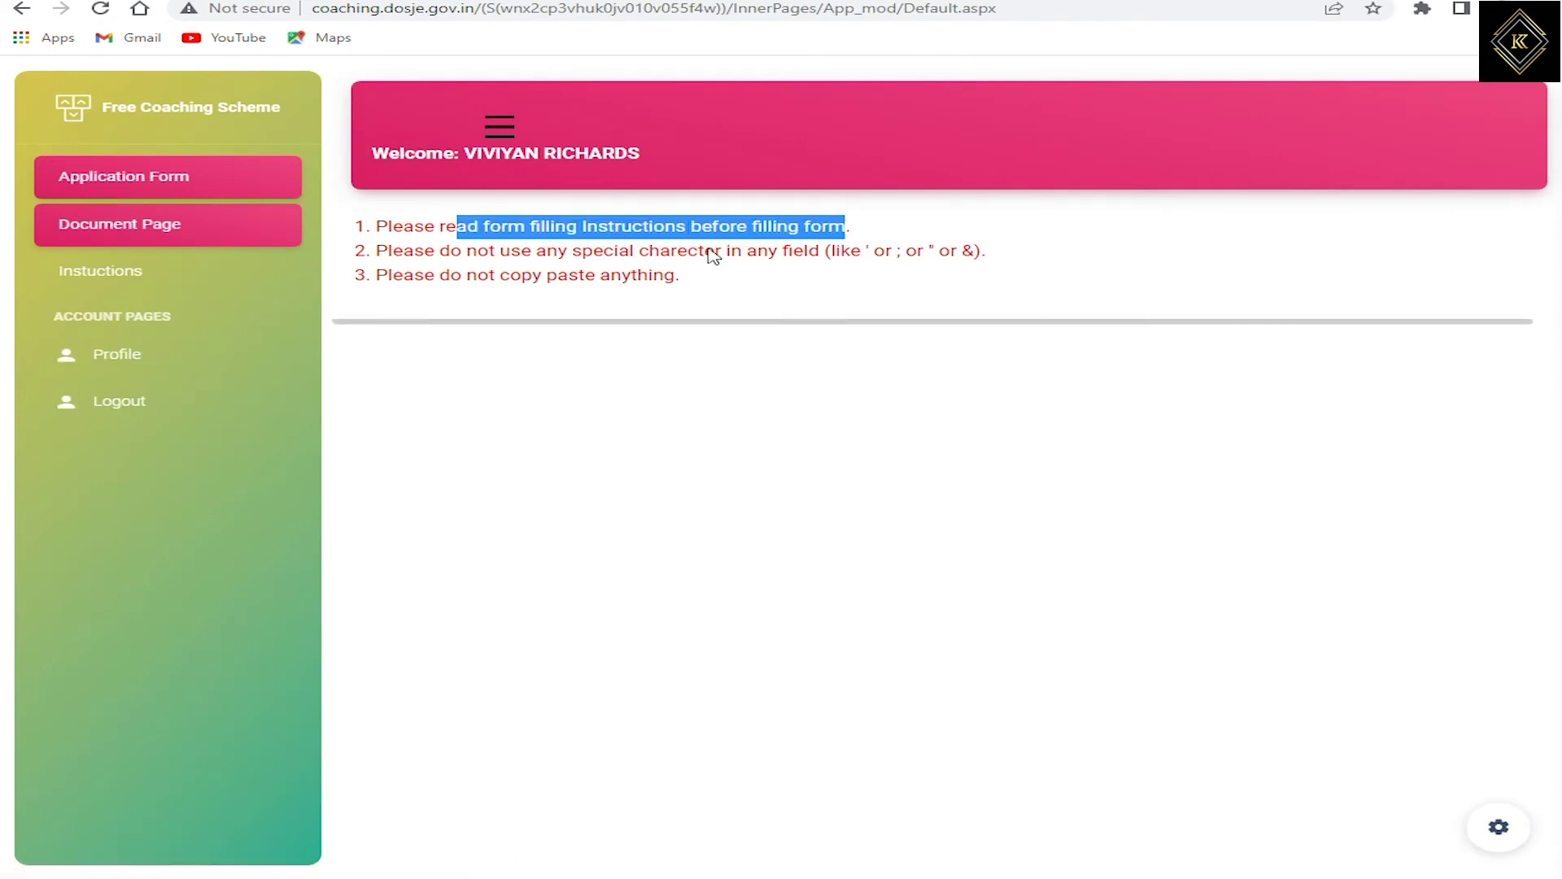
left_click_drag(415, 252, 812, 252)
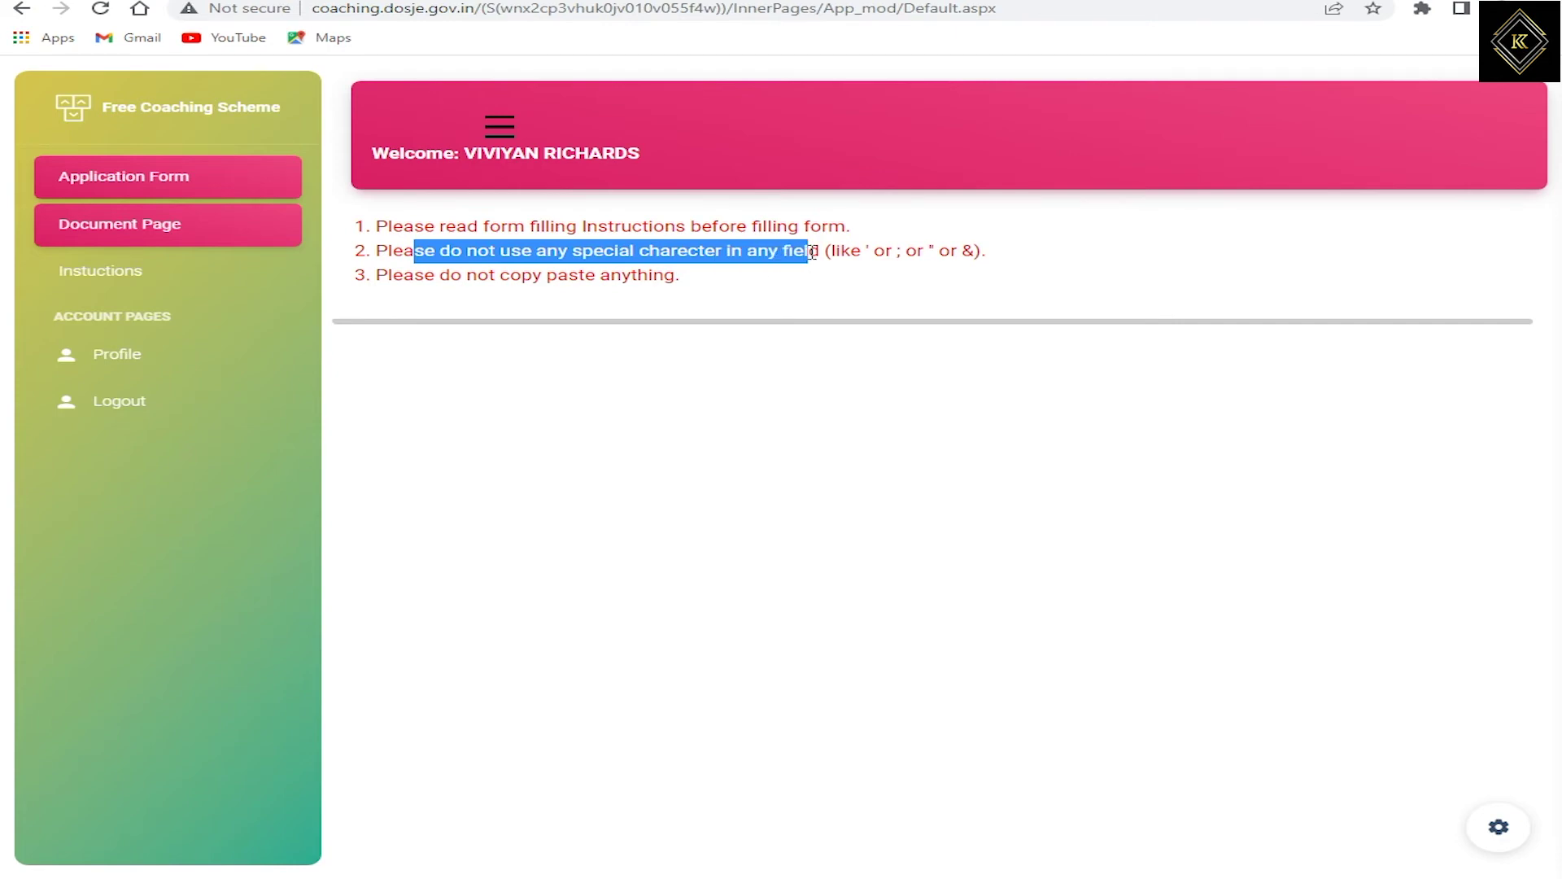
left_click_drag(450, 275, 653, 276)
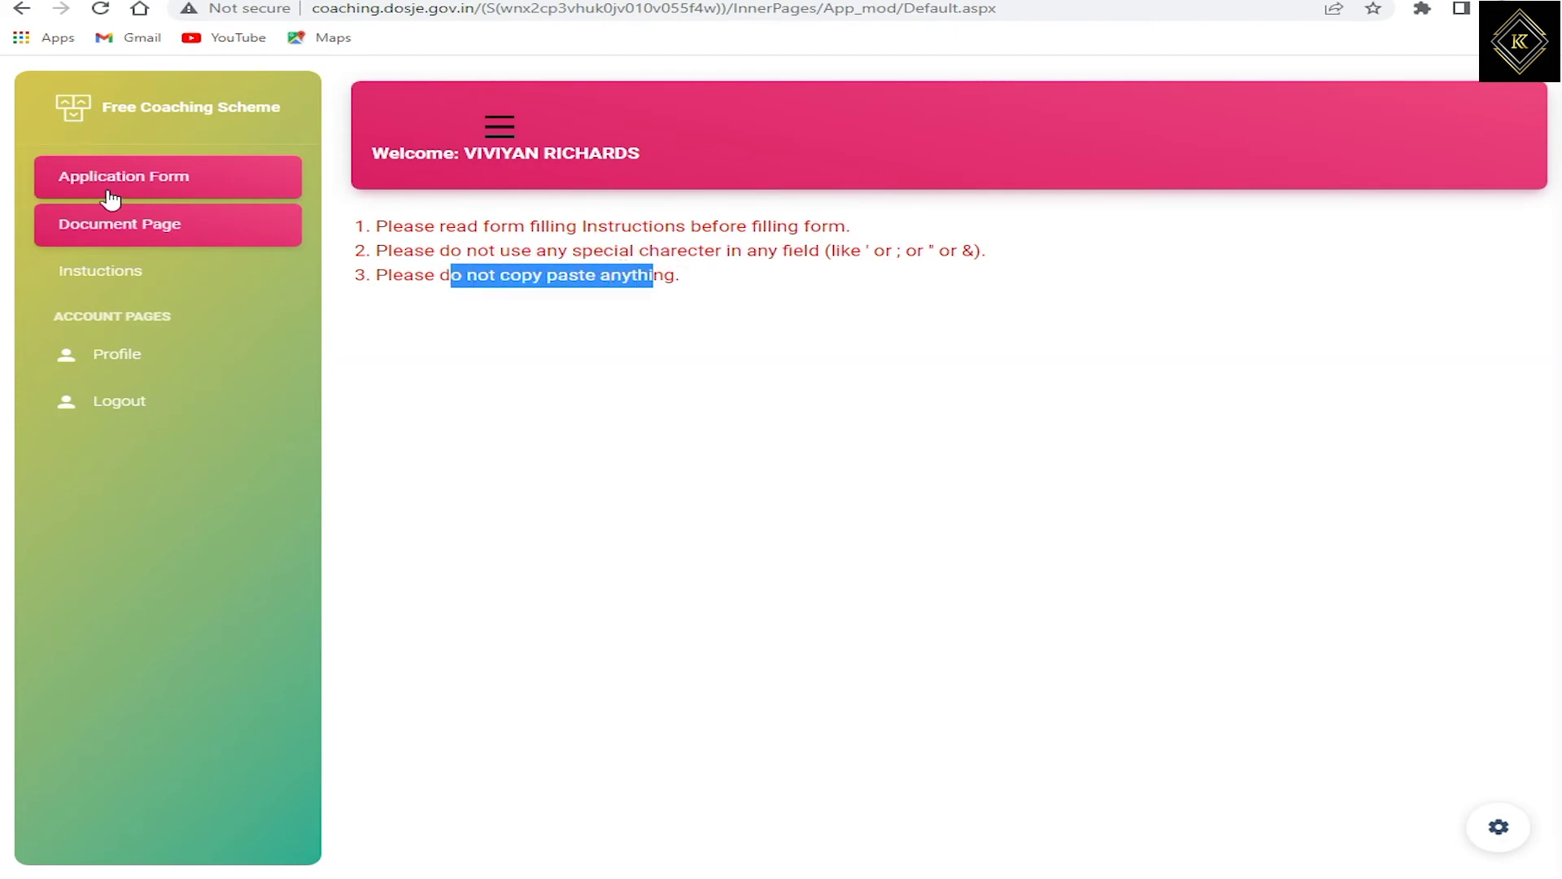
Step: In the application form, enter the guardian's name and Aadhaar number, keeping minority at No
left_click(180, 184)
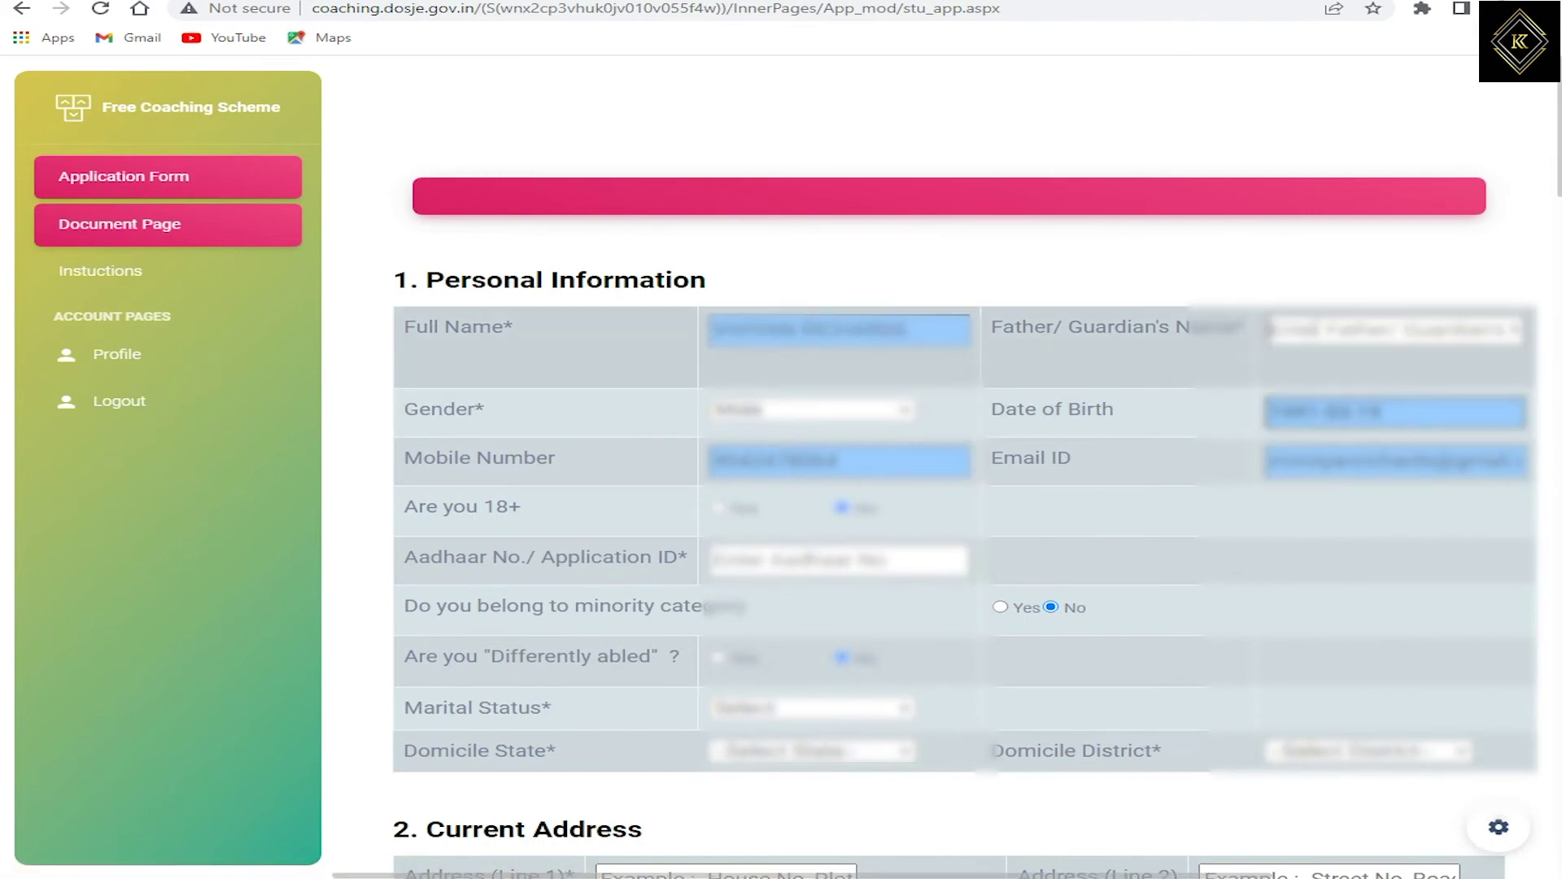
type("M")
key("BackSpace")
type("Madhura")
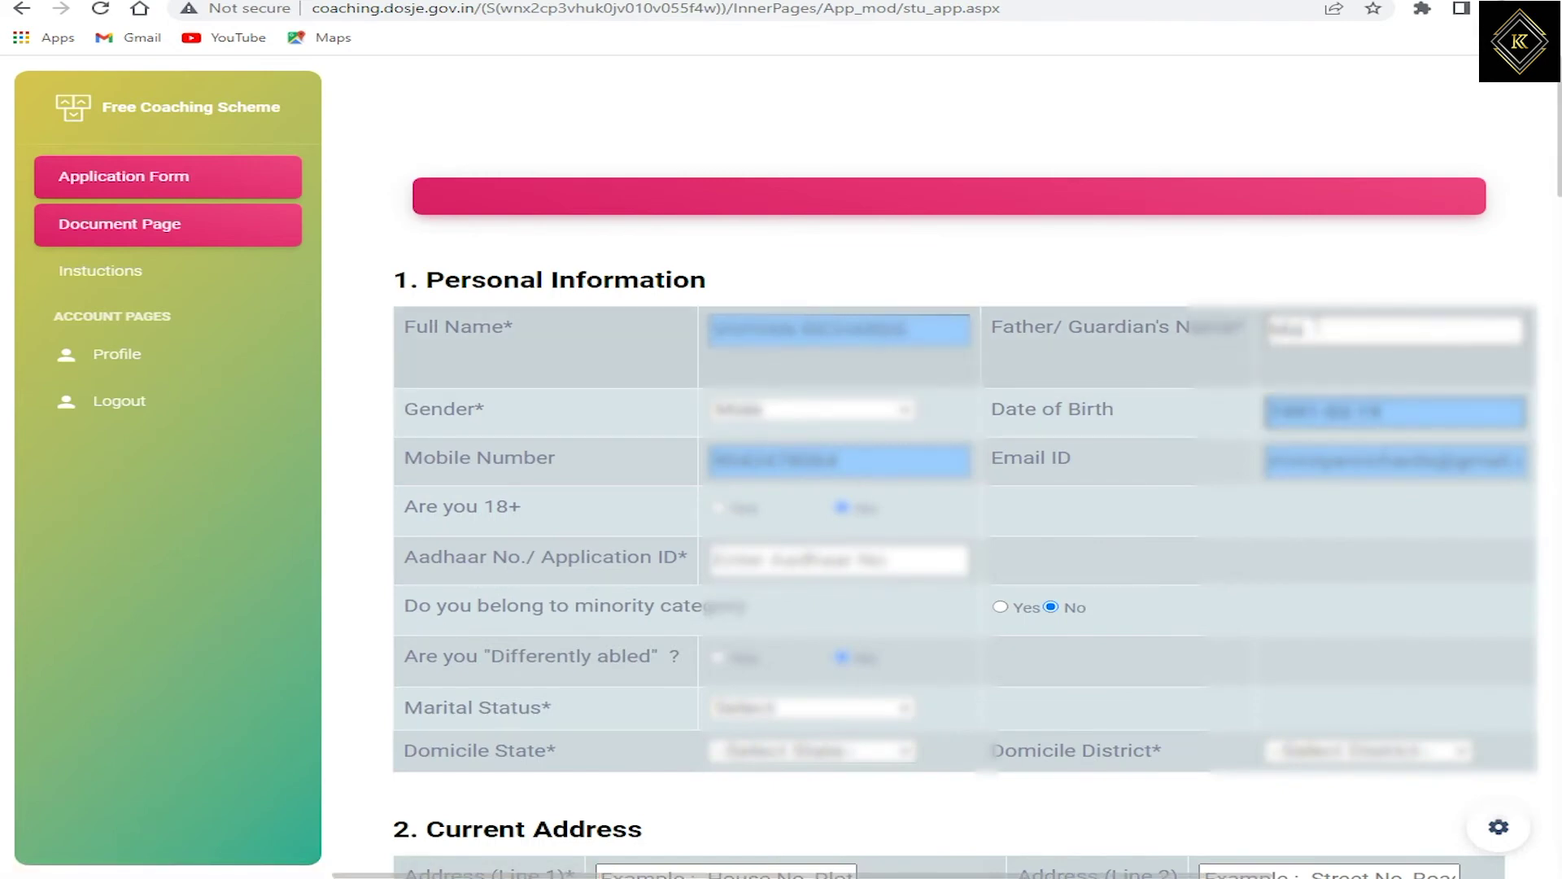
type("murti")
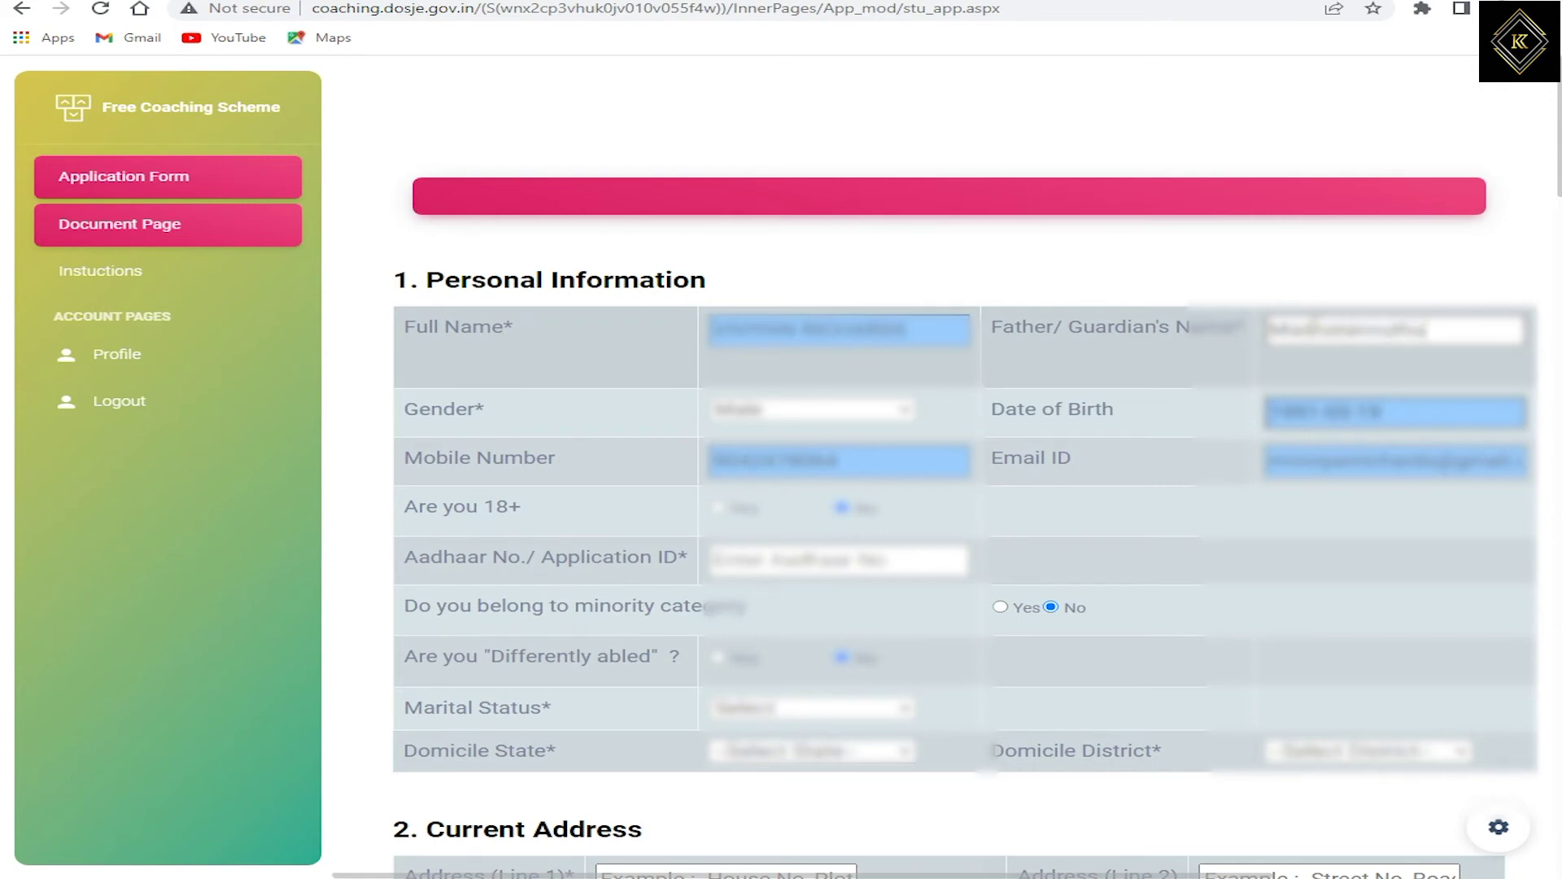
left_click(773, 559)
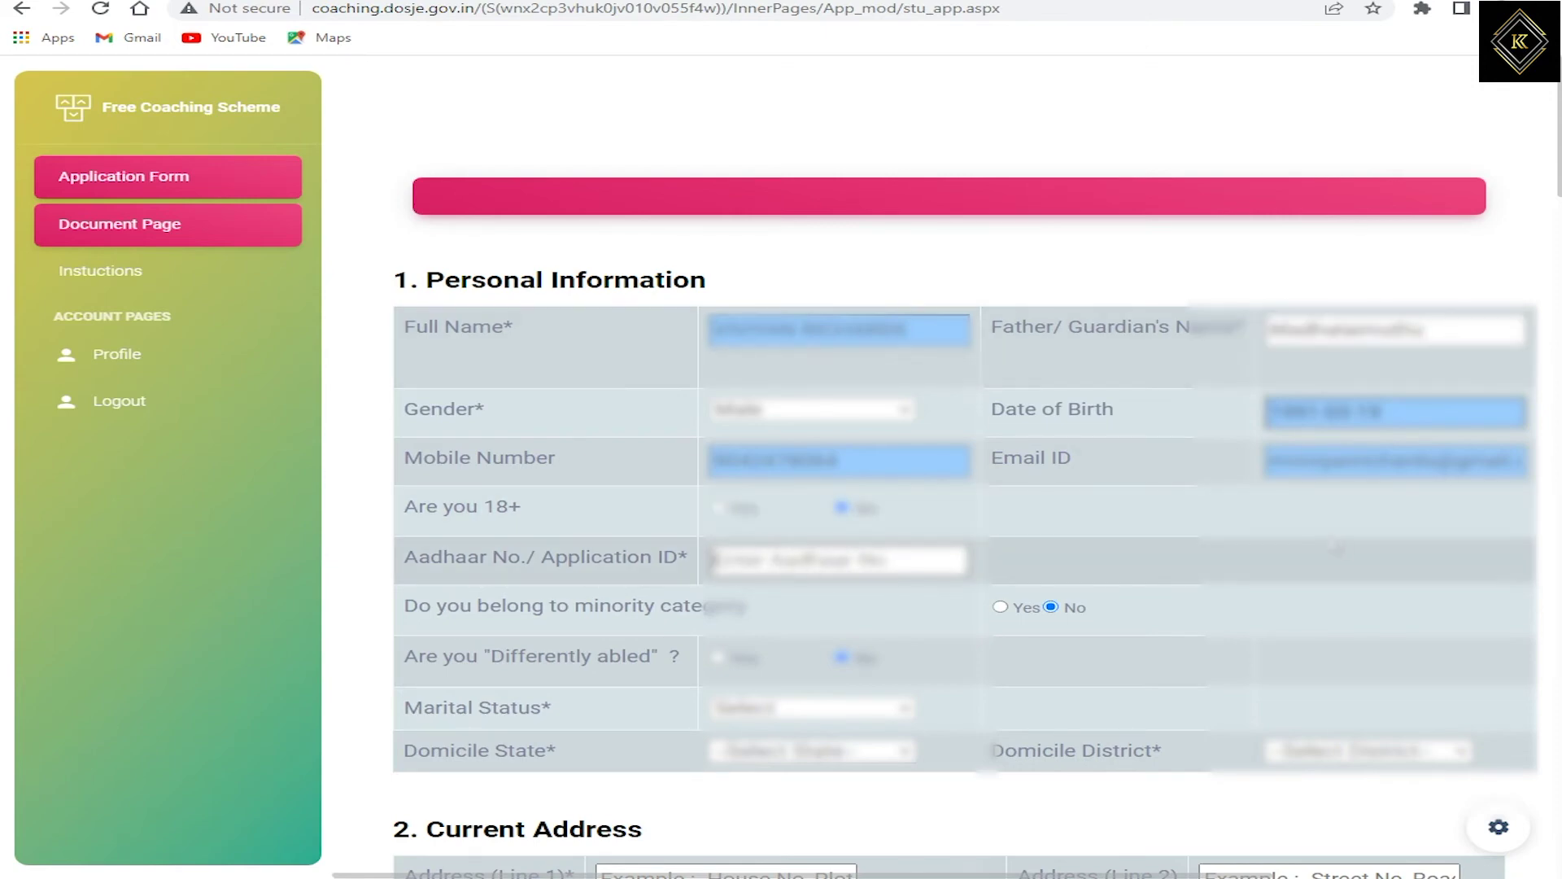
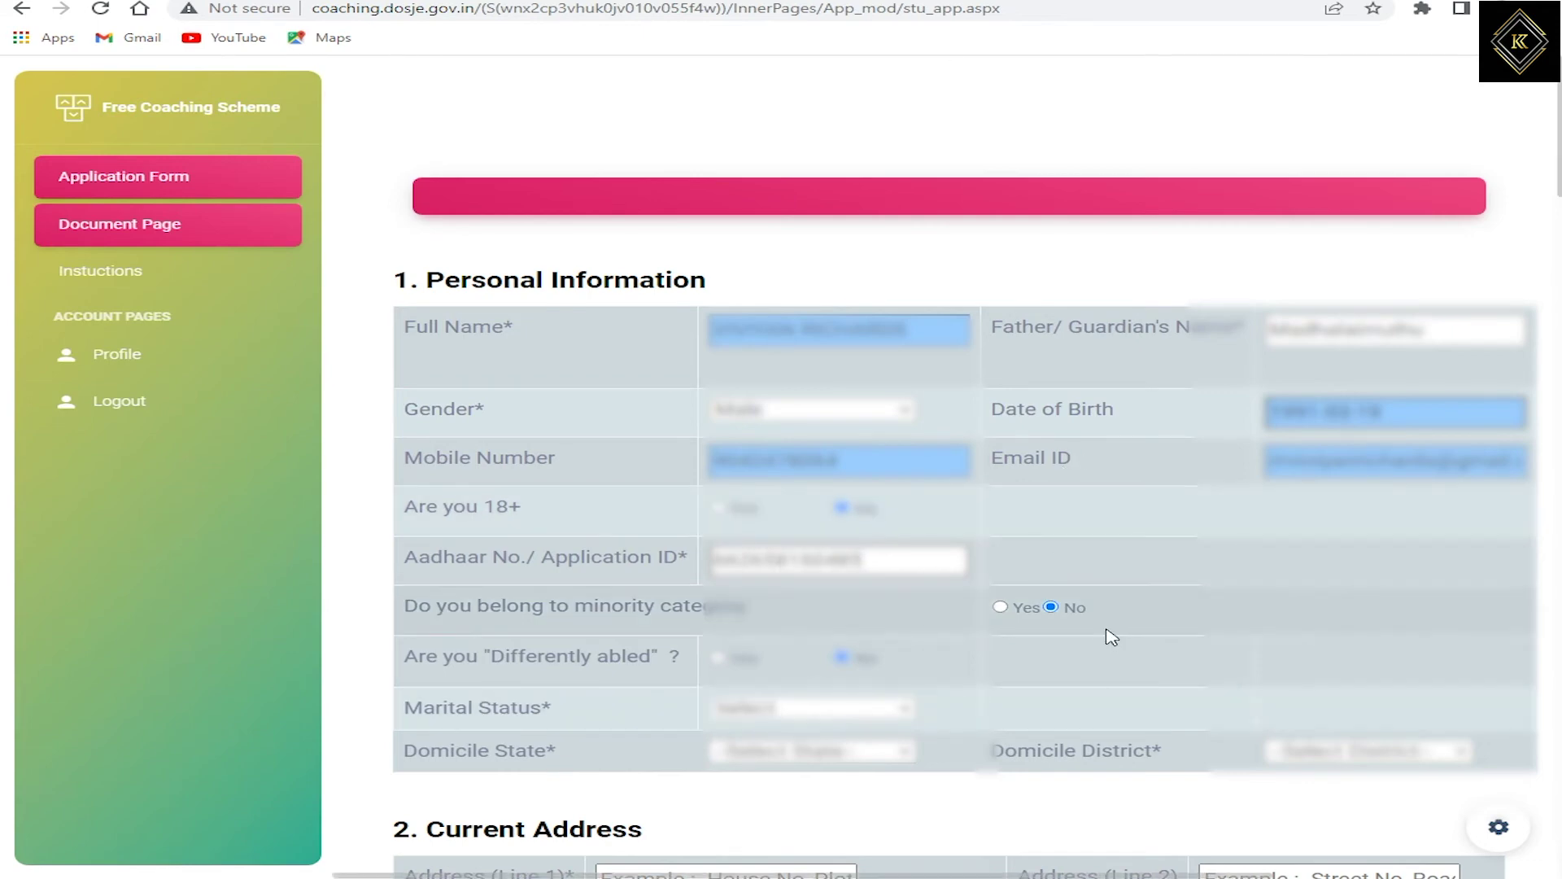
left_click(1052, 607)
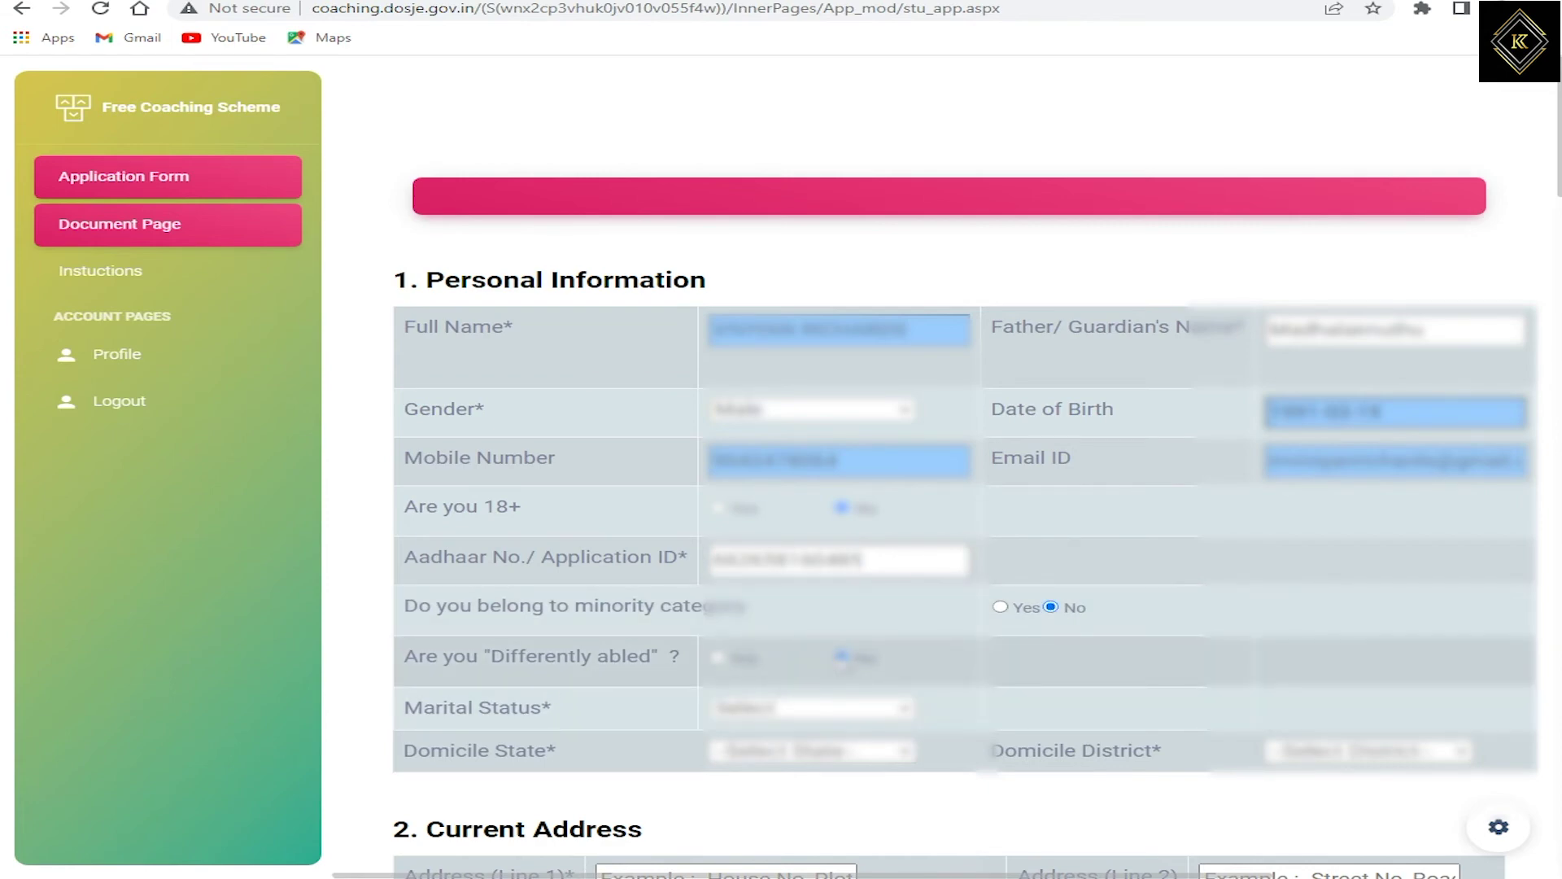
Step: Set marital status Unmarried and domicile to TAMIL NADU, district SALEM
left_click(739, 714)
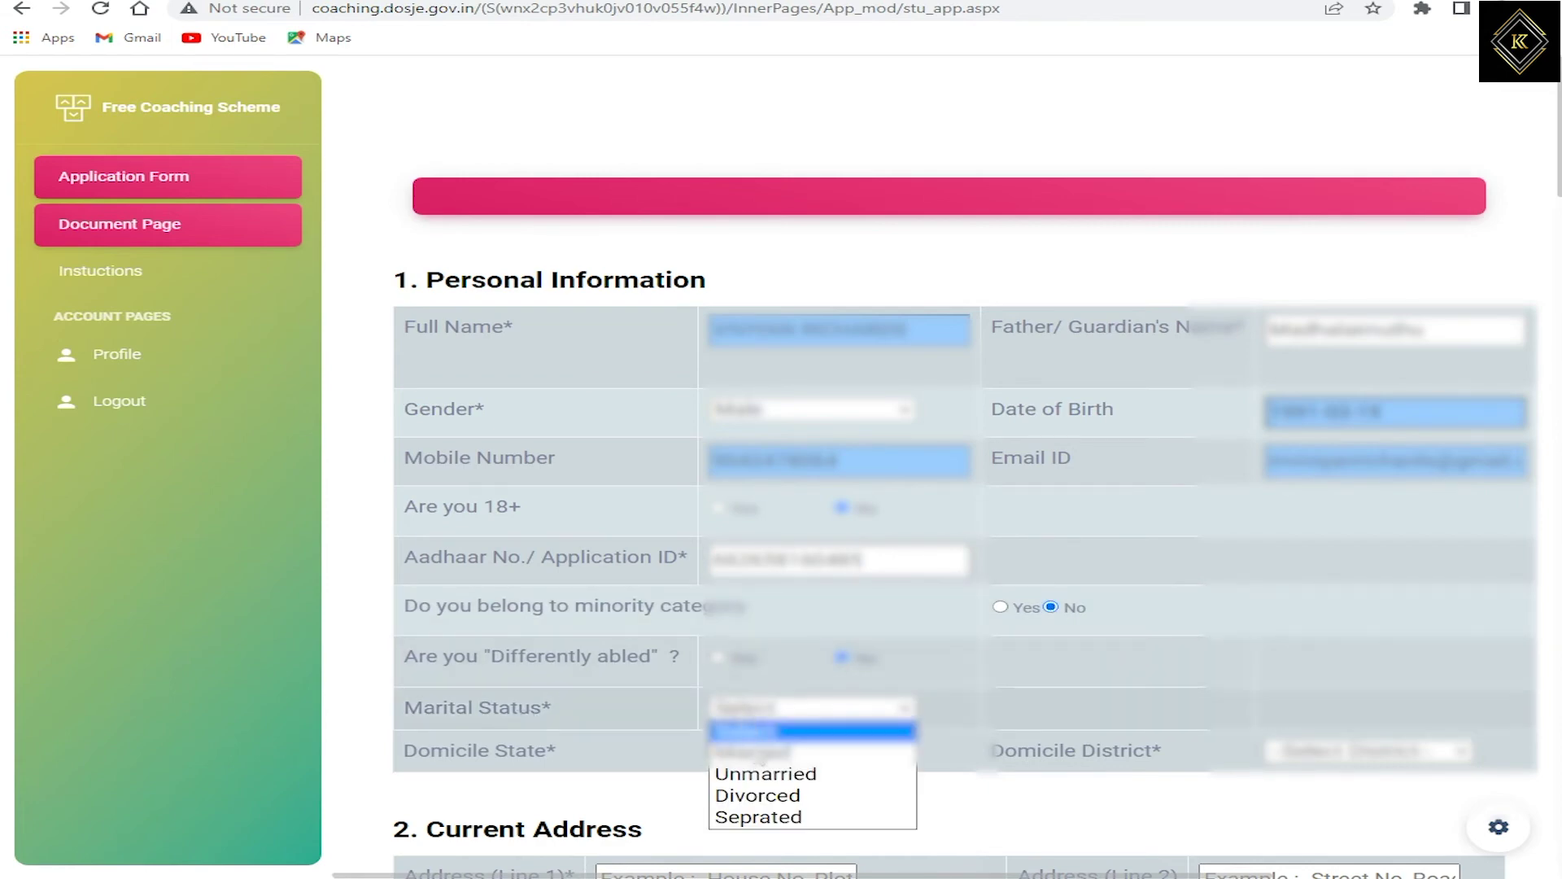
left_click(757, 774)
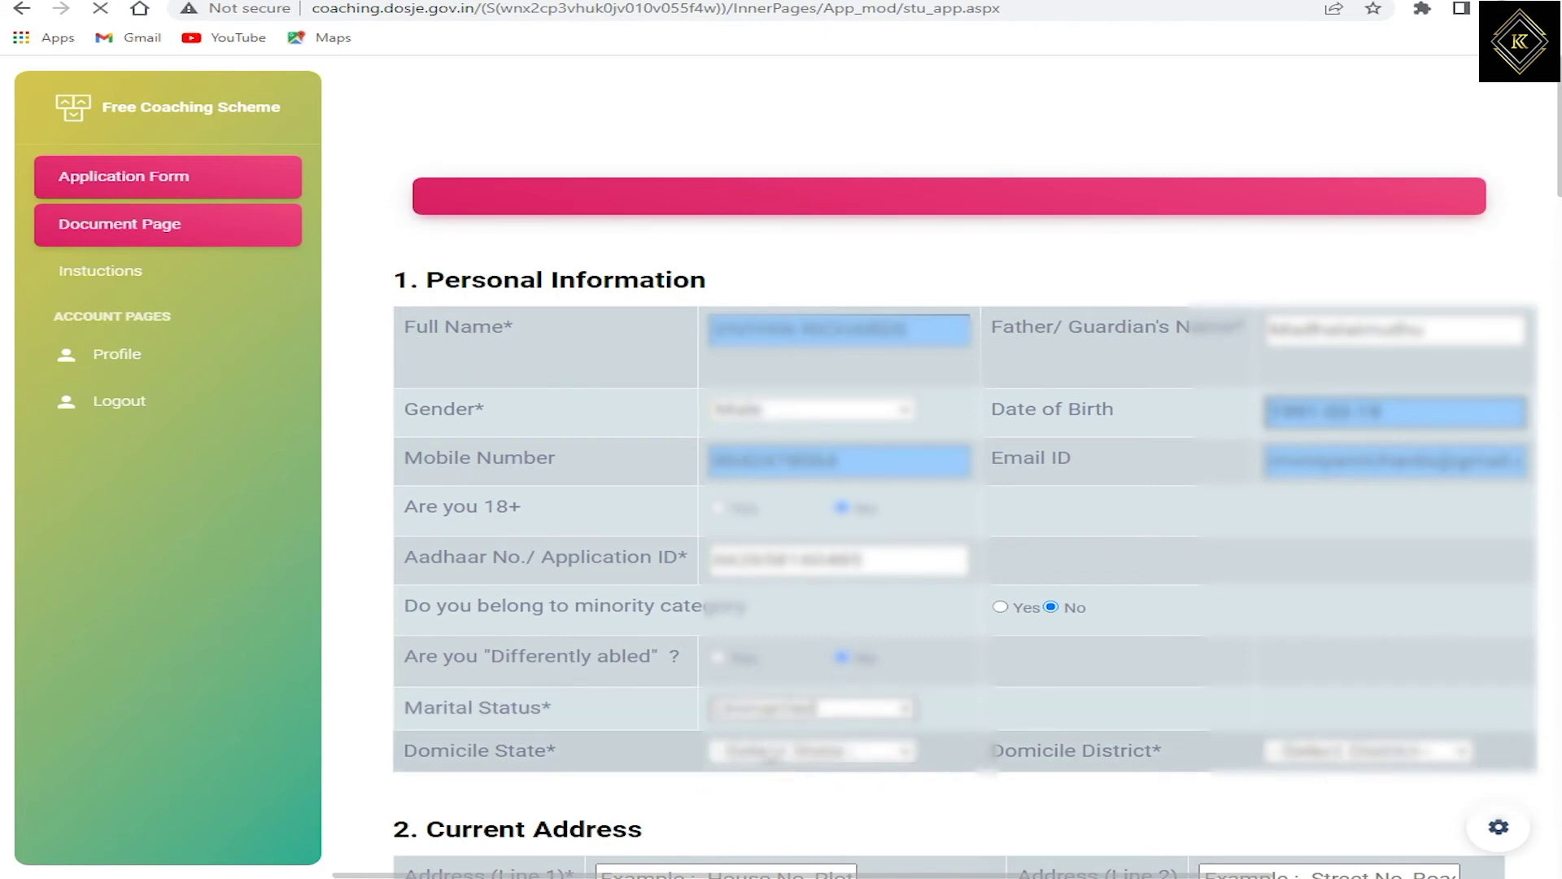
left_click(769, 762)
left_click(768, 762)
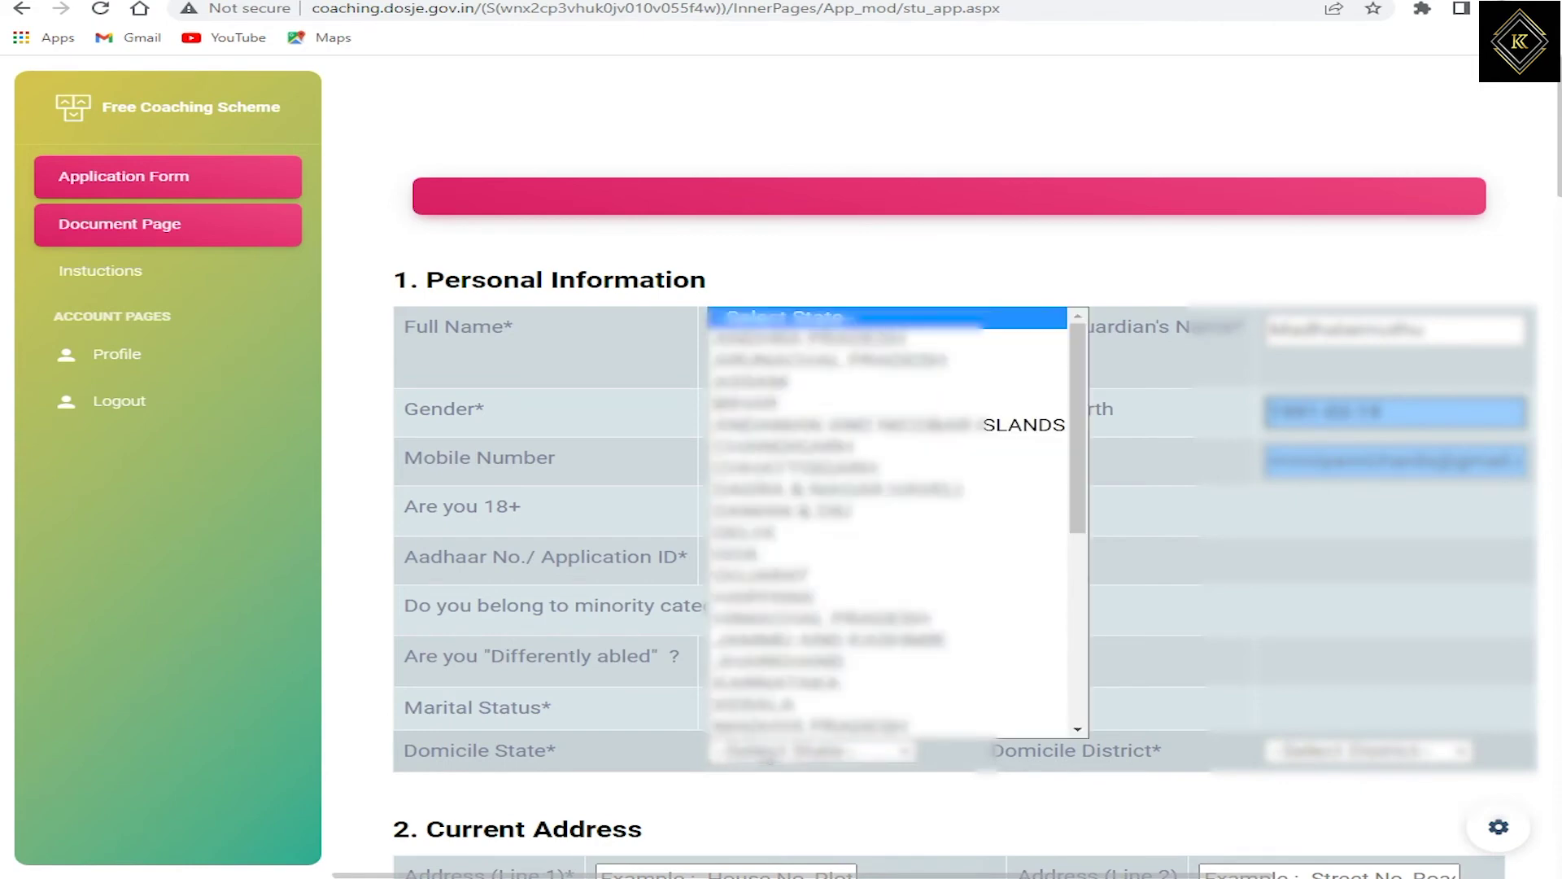
scroll(765, 677, "down", 5)
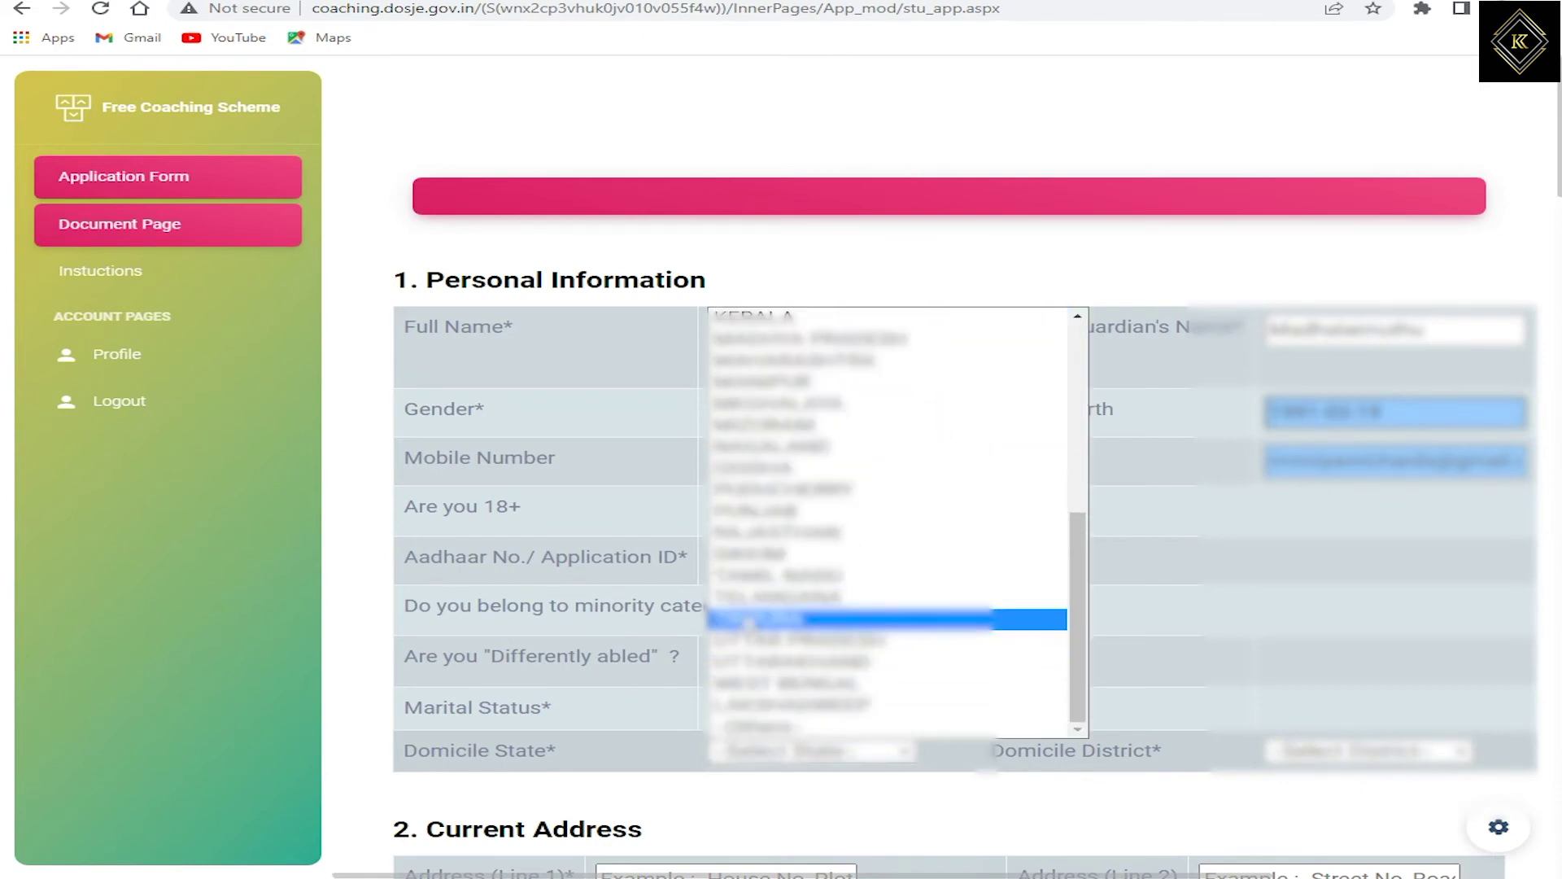
left_click(748, 574)
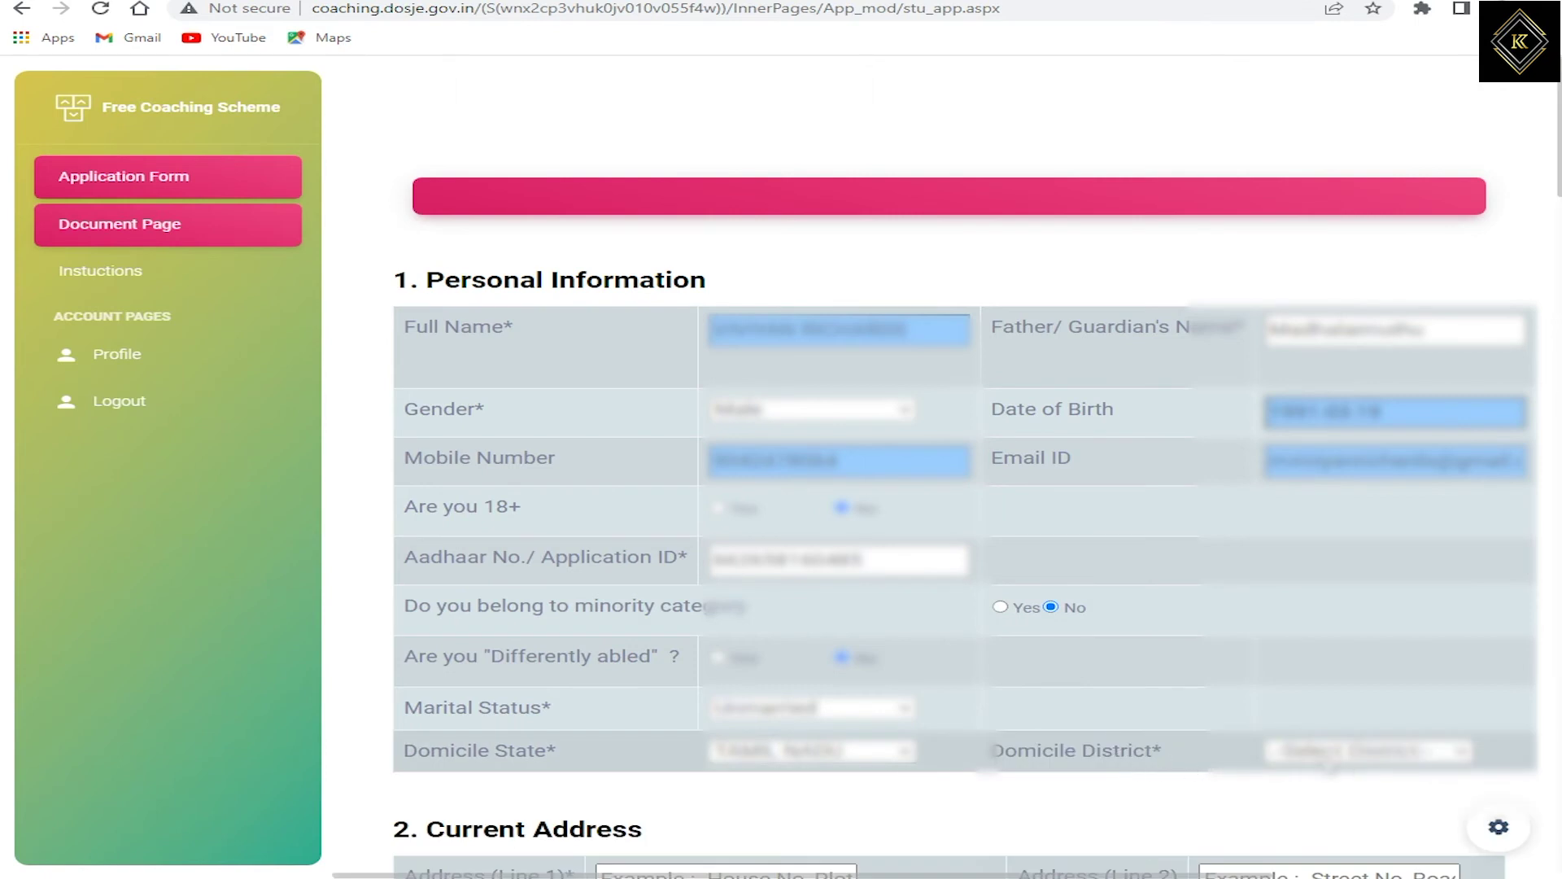
left_click(1335, 752)
scroll(1367, 570, "down", 6)
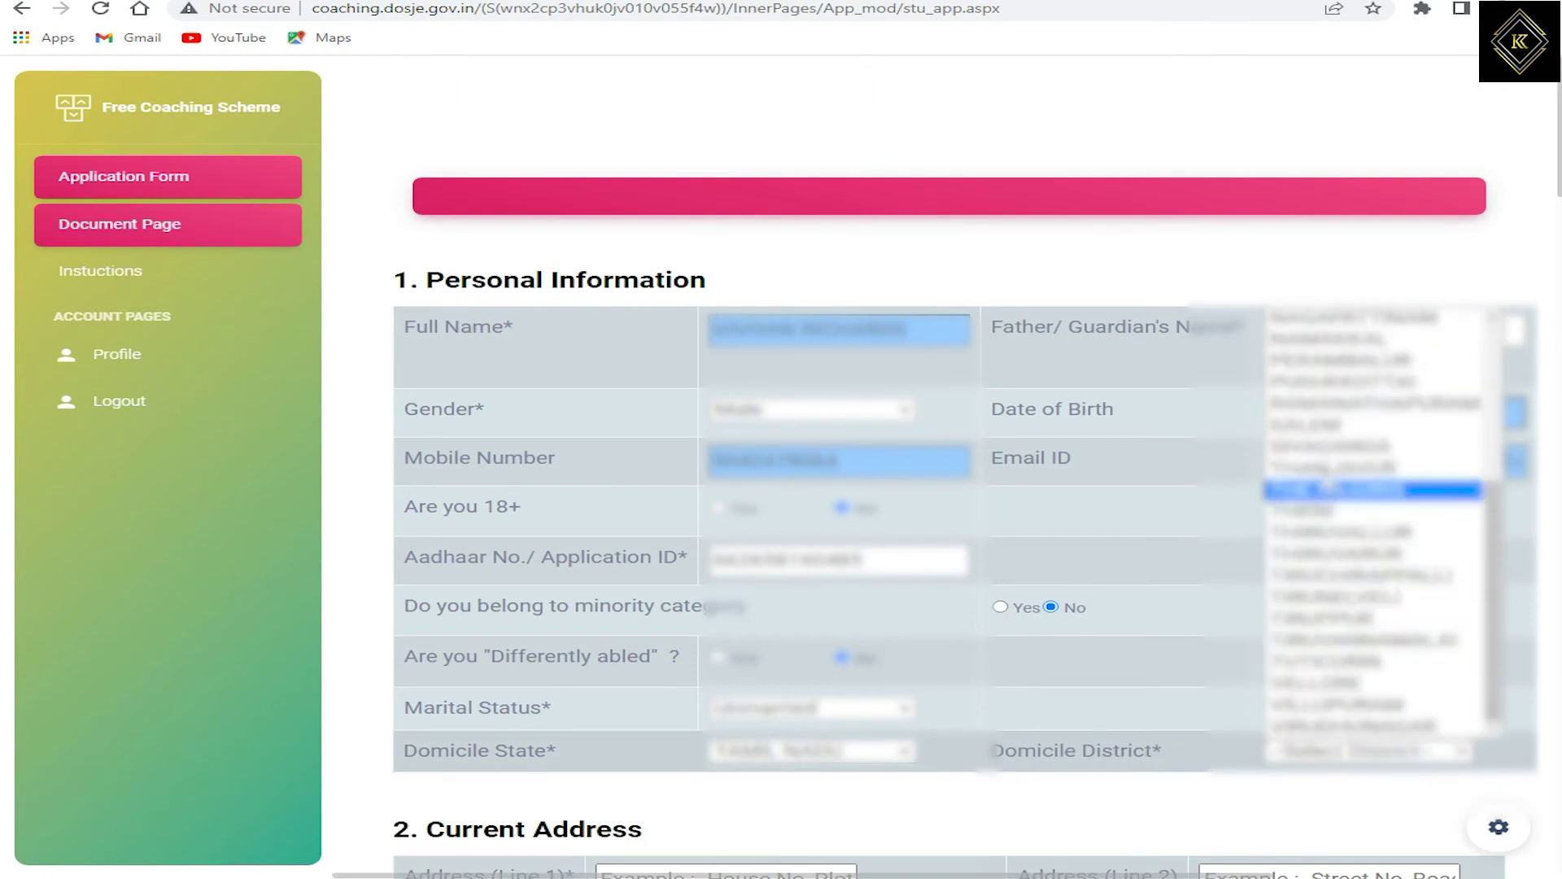
left_click(1306, 425)
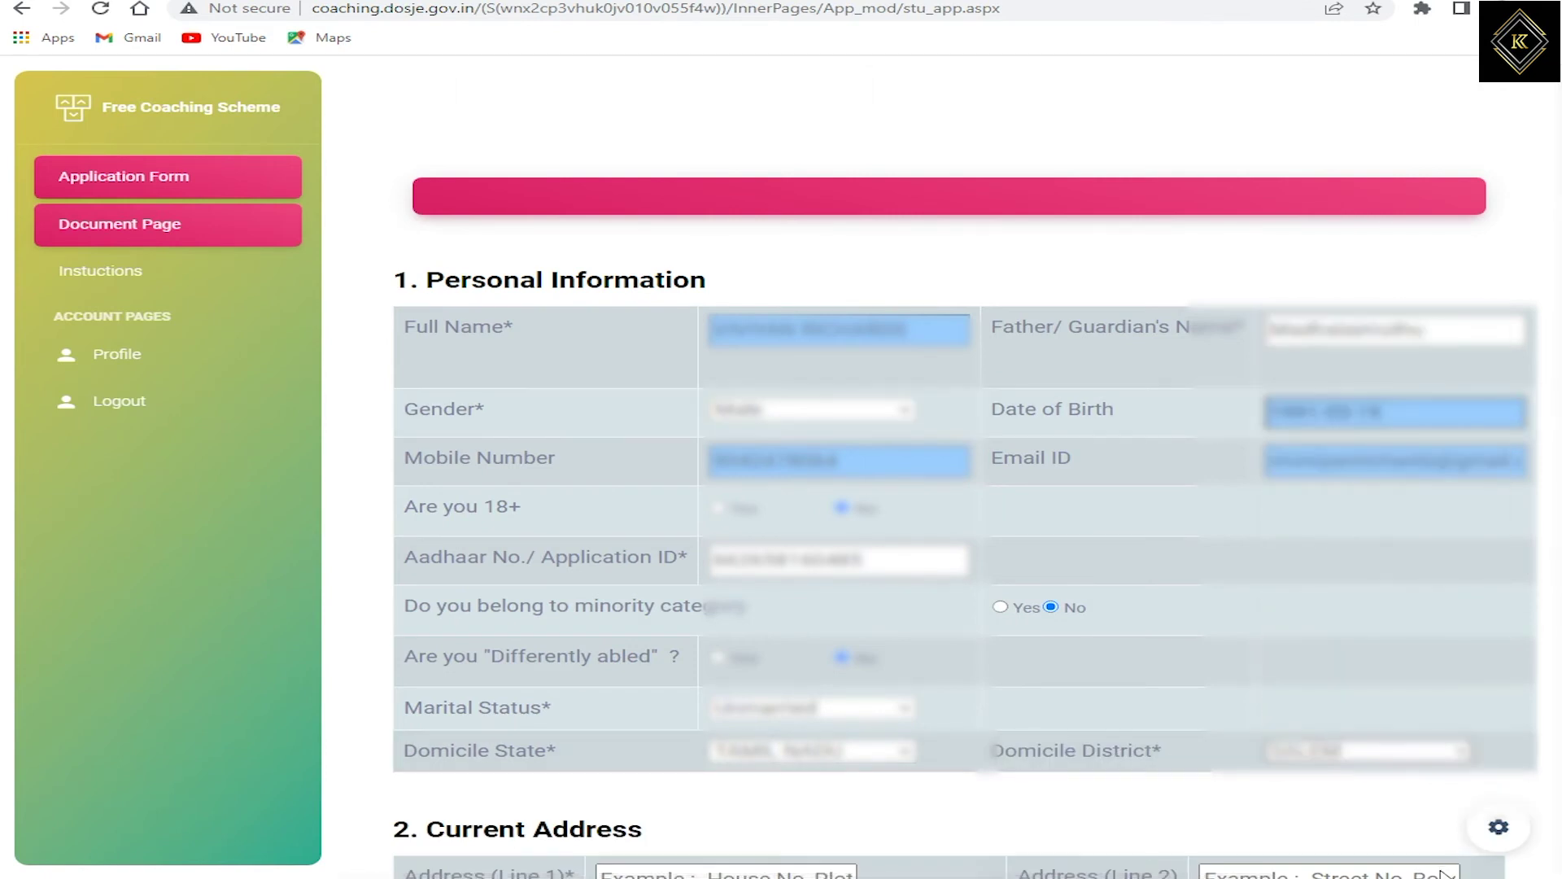
scroll(895, 570, "down", 7)
left_click(639, 326)
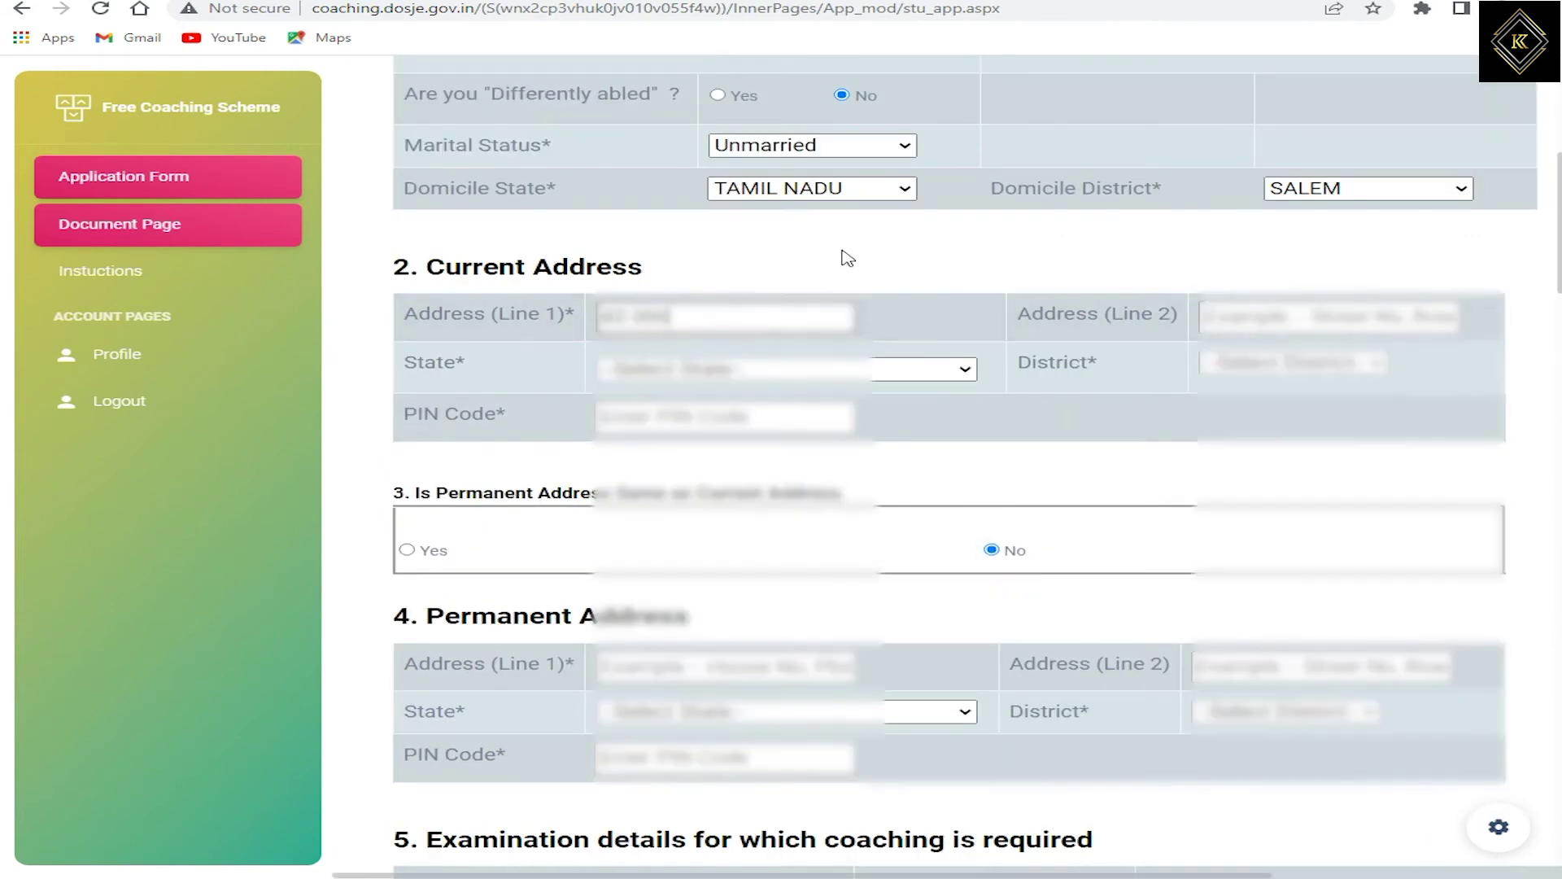
Step: Type both current address lines and set the address state to TAMIL NADU
key("Tab")
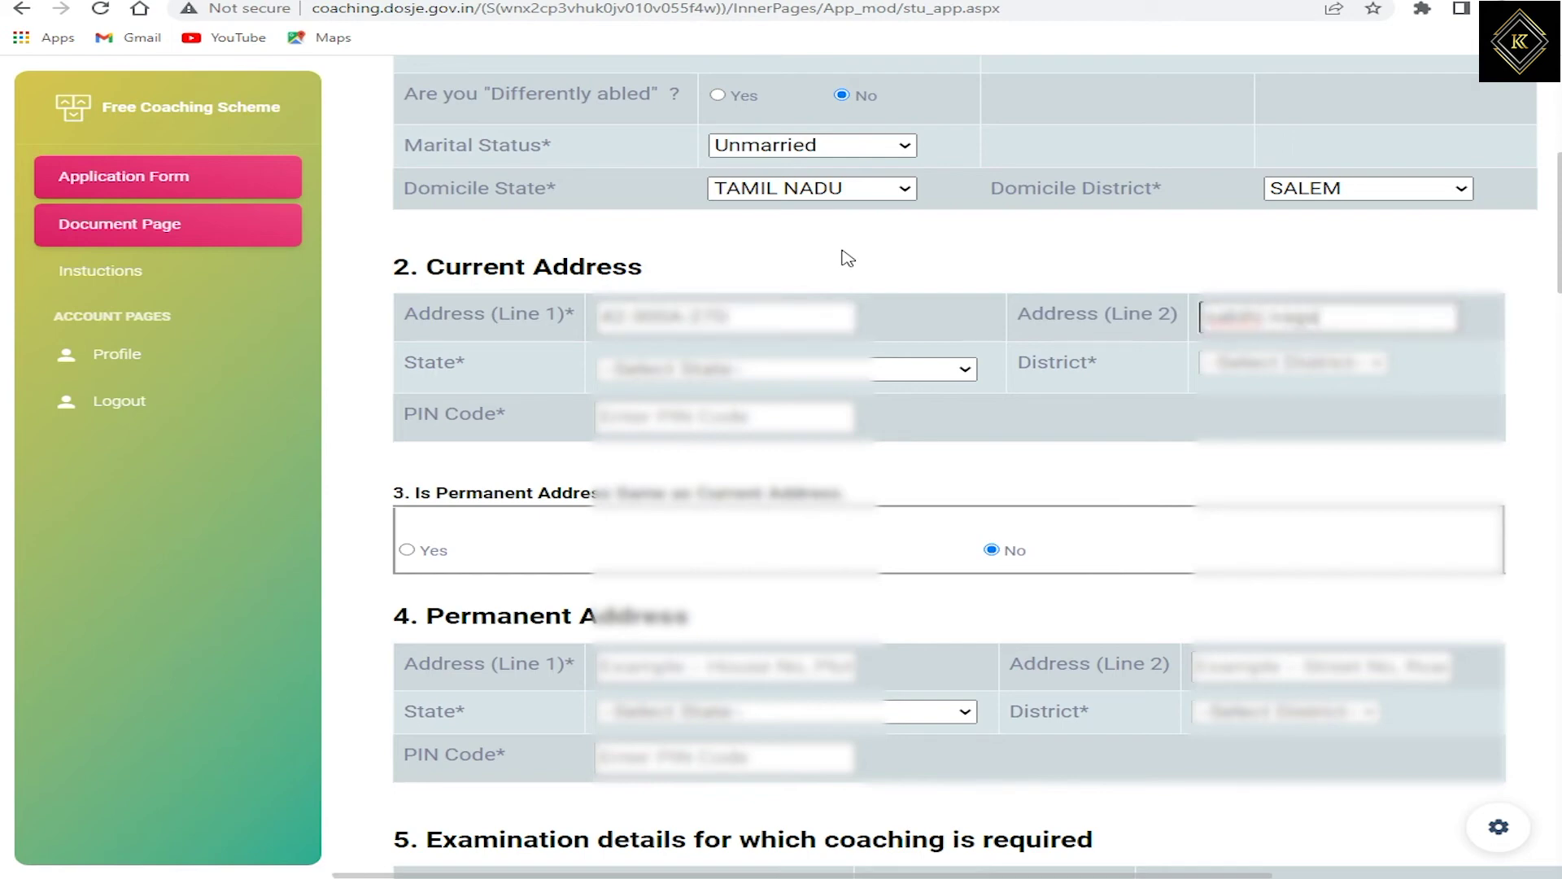
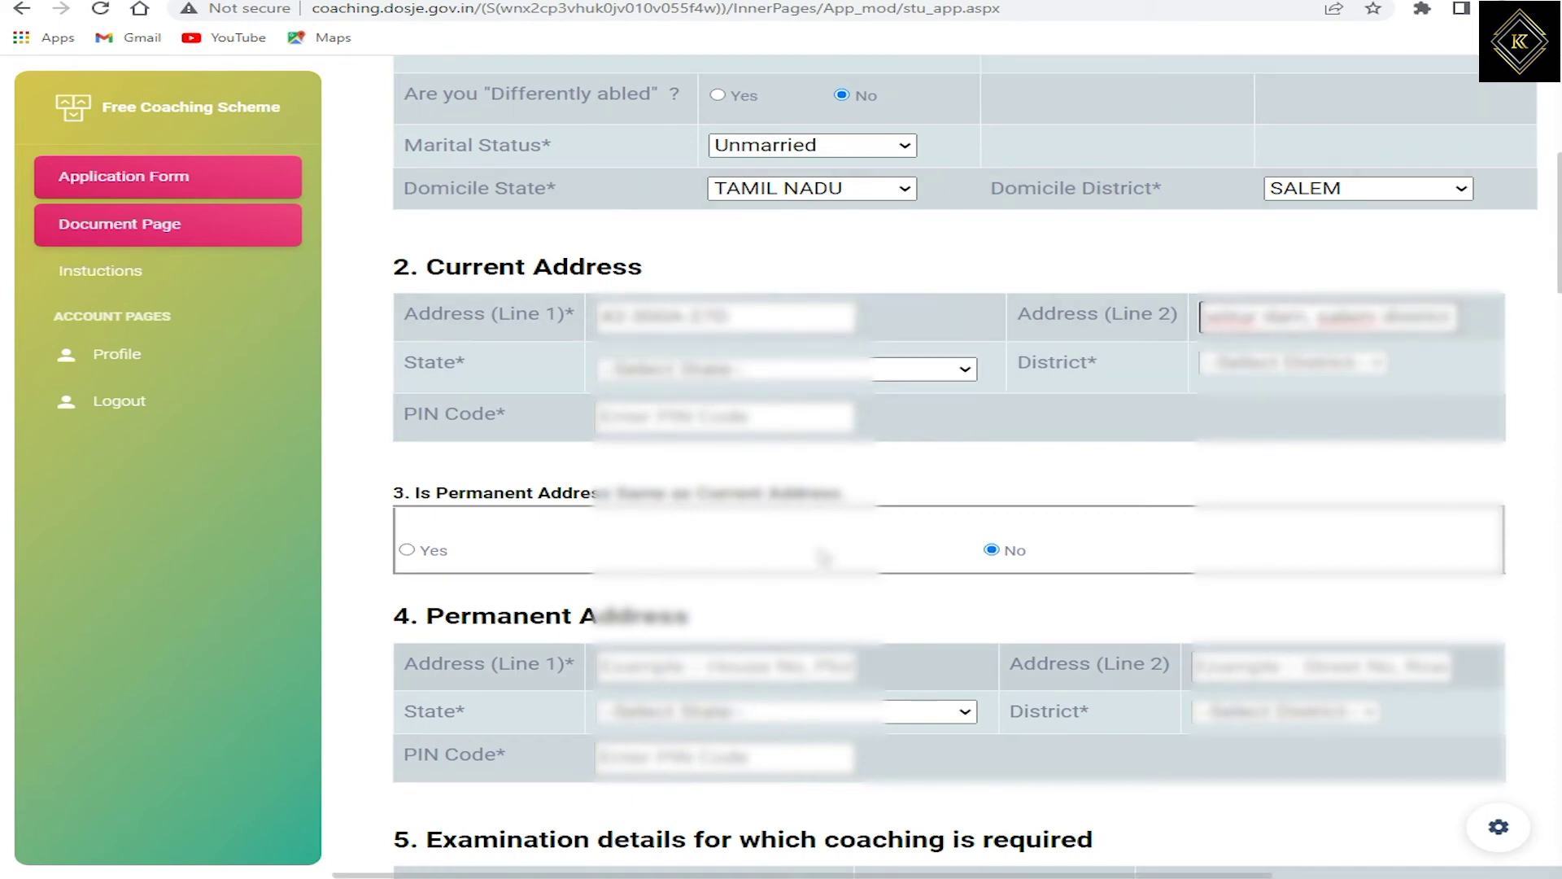
left_click(935, 368)
scroll(691, 411, "down", 3)
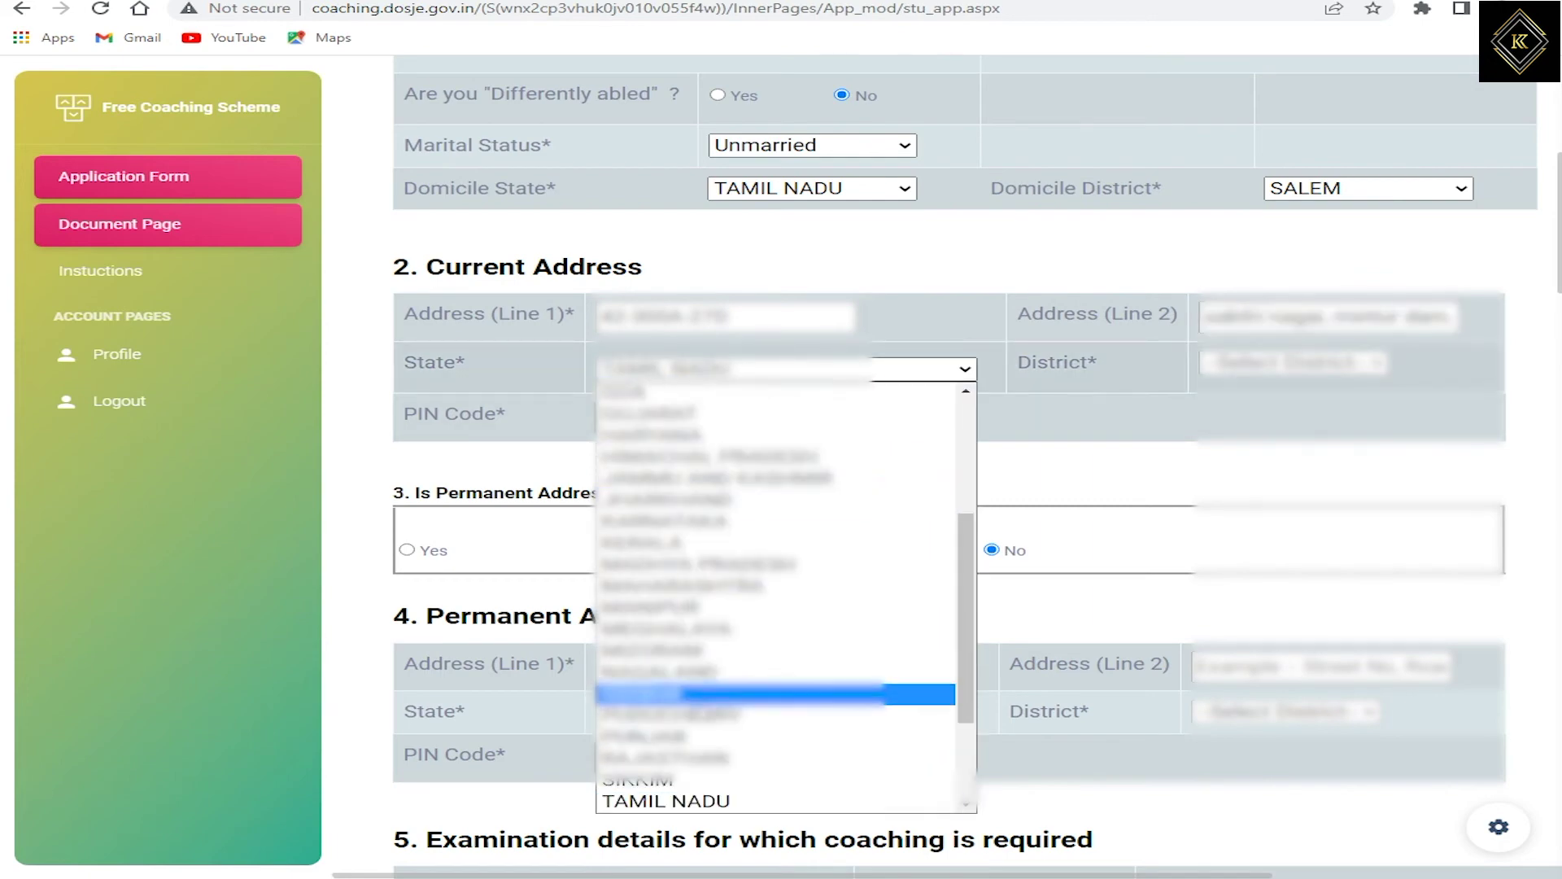
left_click(663, 801)
Step: Choose the current address district, enter its PIN code and mark permanent address same as current
scroll(663, 801, "down", 3)
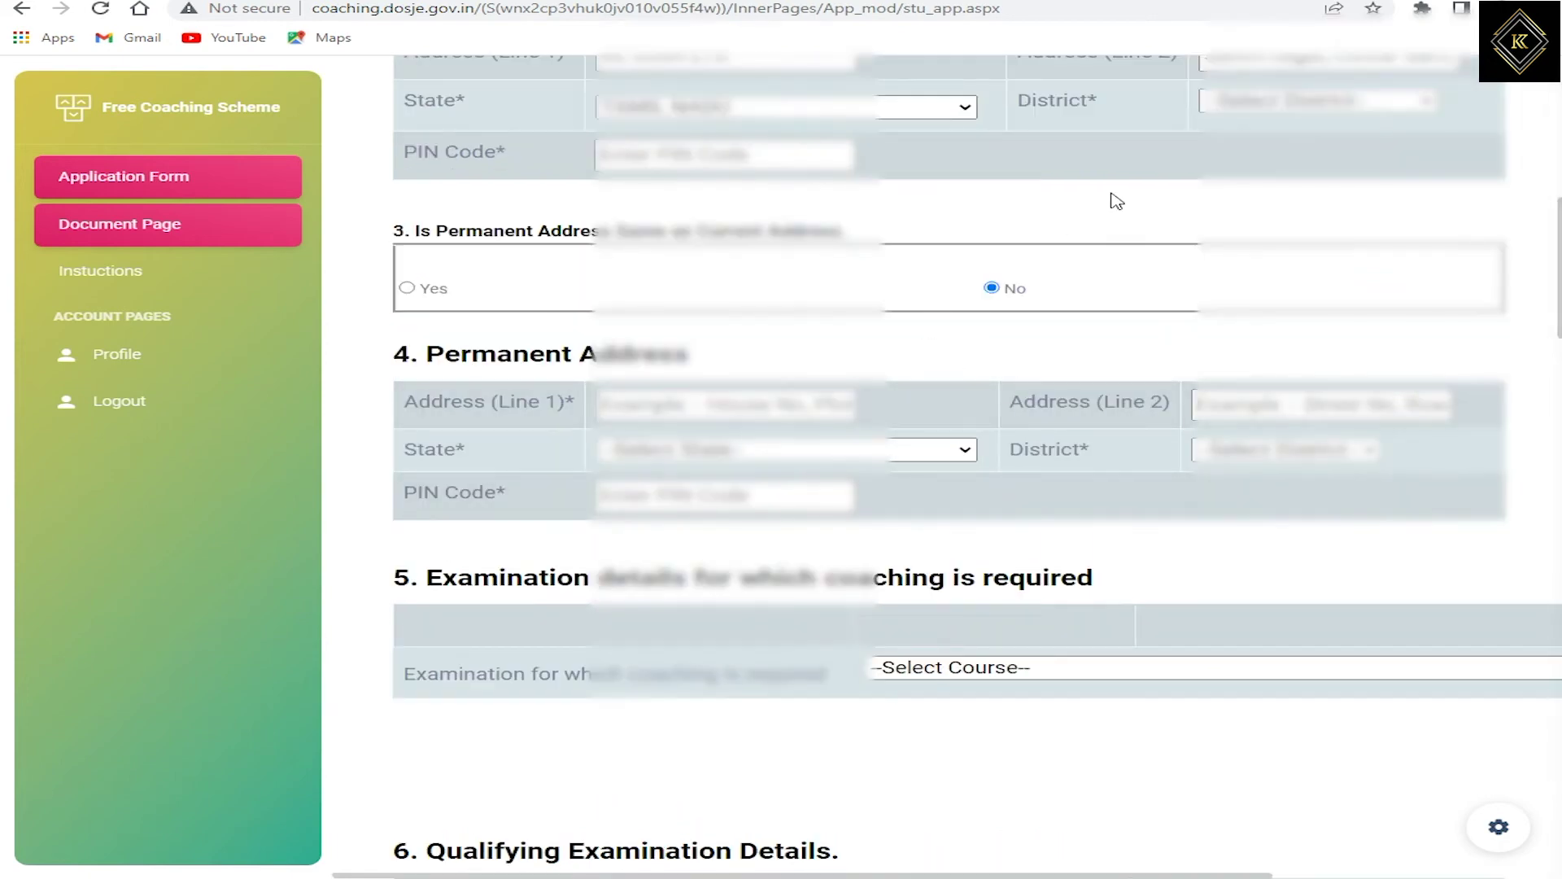
left_click(1302, 101)
scroll(1220, 364, "down", 2)
left_click(1223, 362)
scroll(1046, 237, "up", 2)
left_click(602, 324)
type("636401")
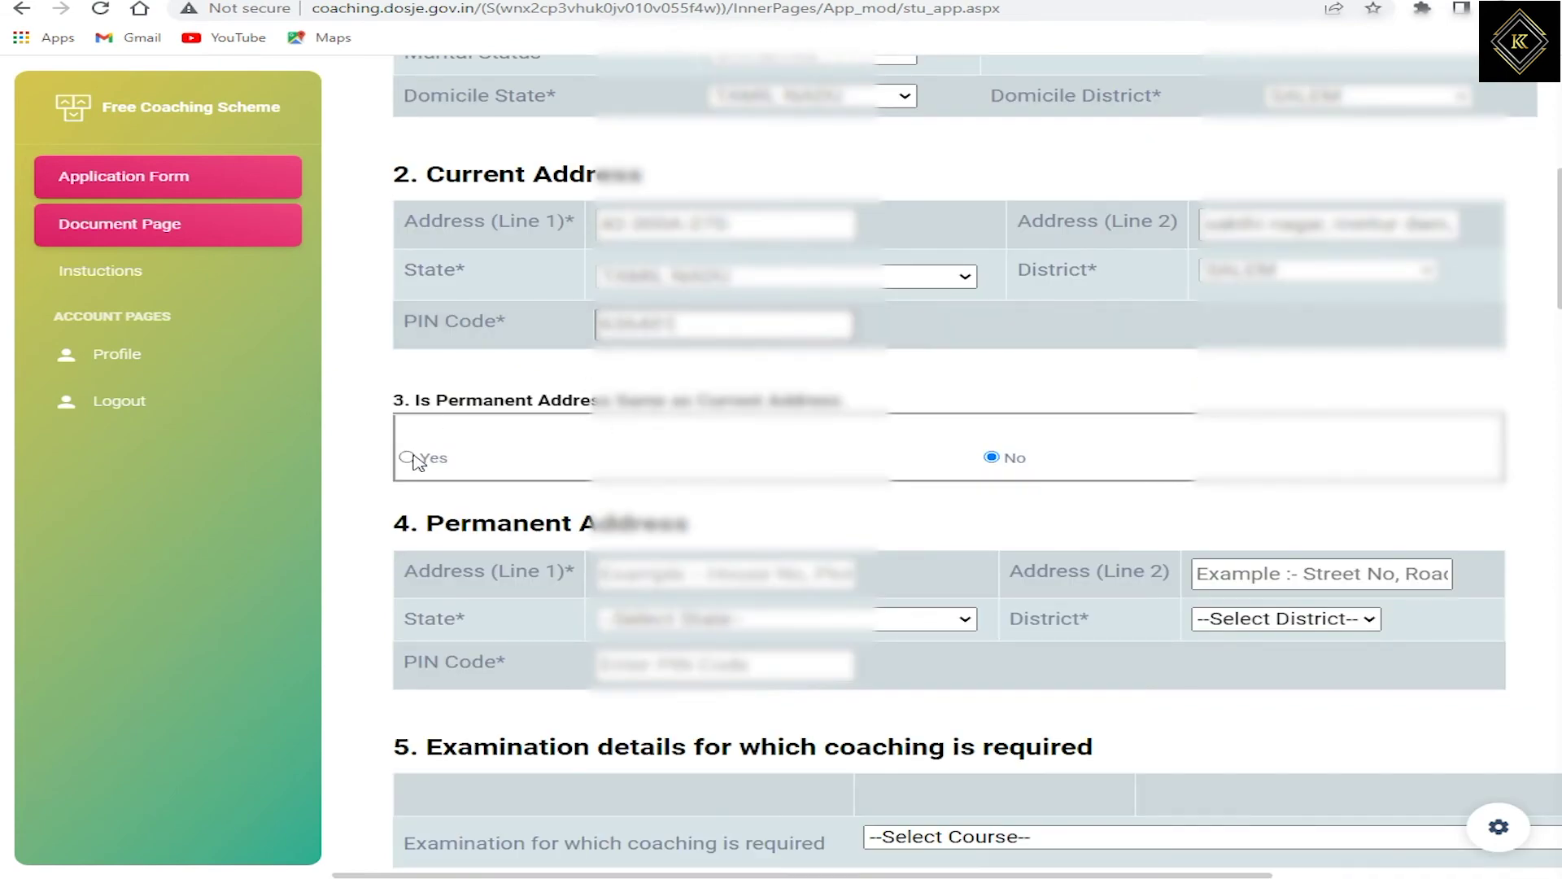
left_click(401, 468)
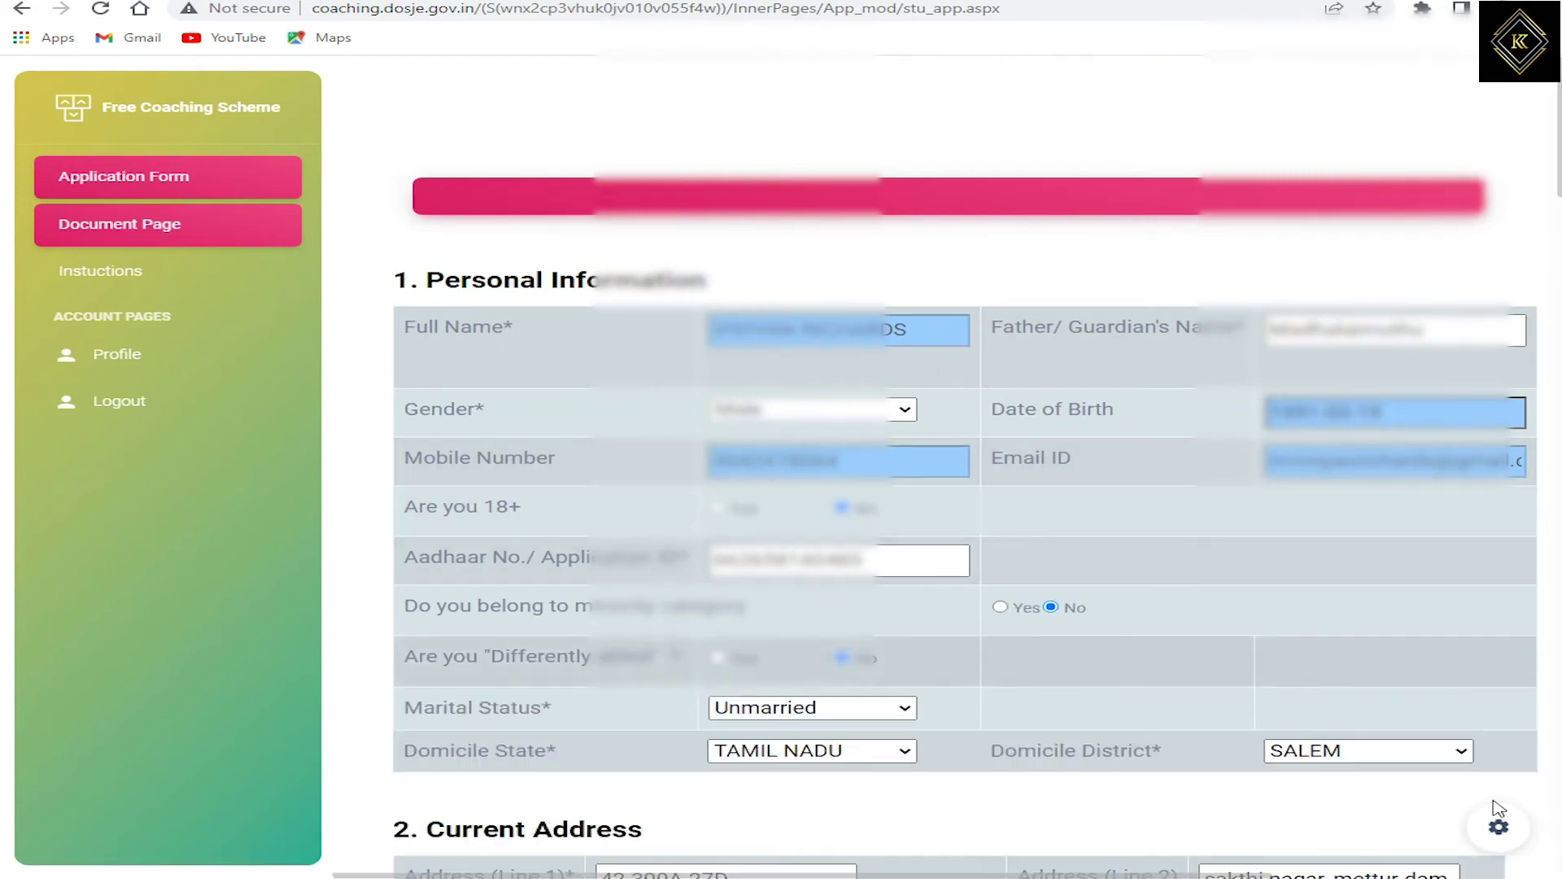
scroll(1429, 813, "down", 10)
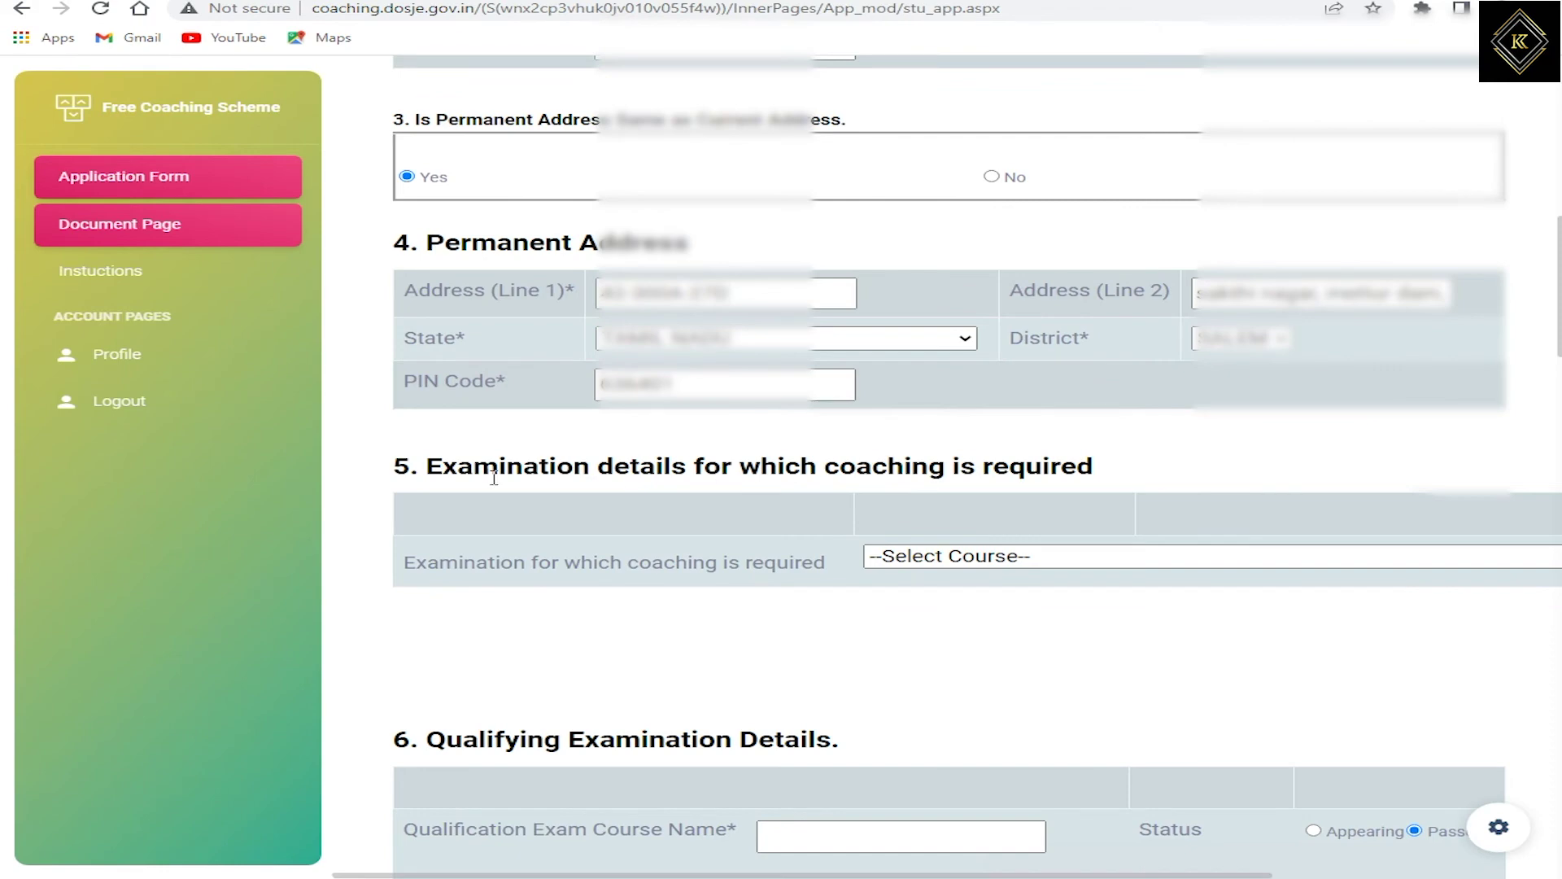
Step: Select 'Civil Services Examination by UPSC' as the coaching course
left_click(964, 563)
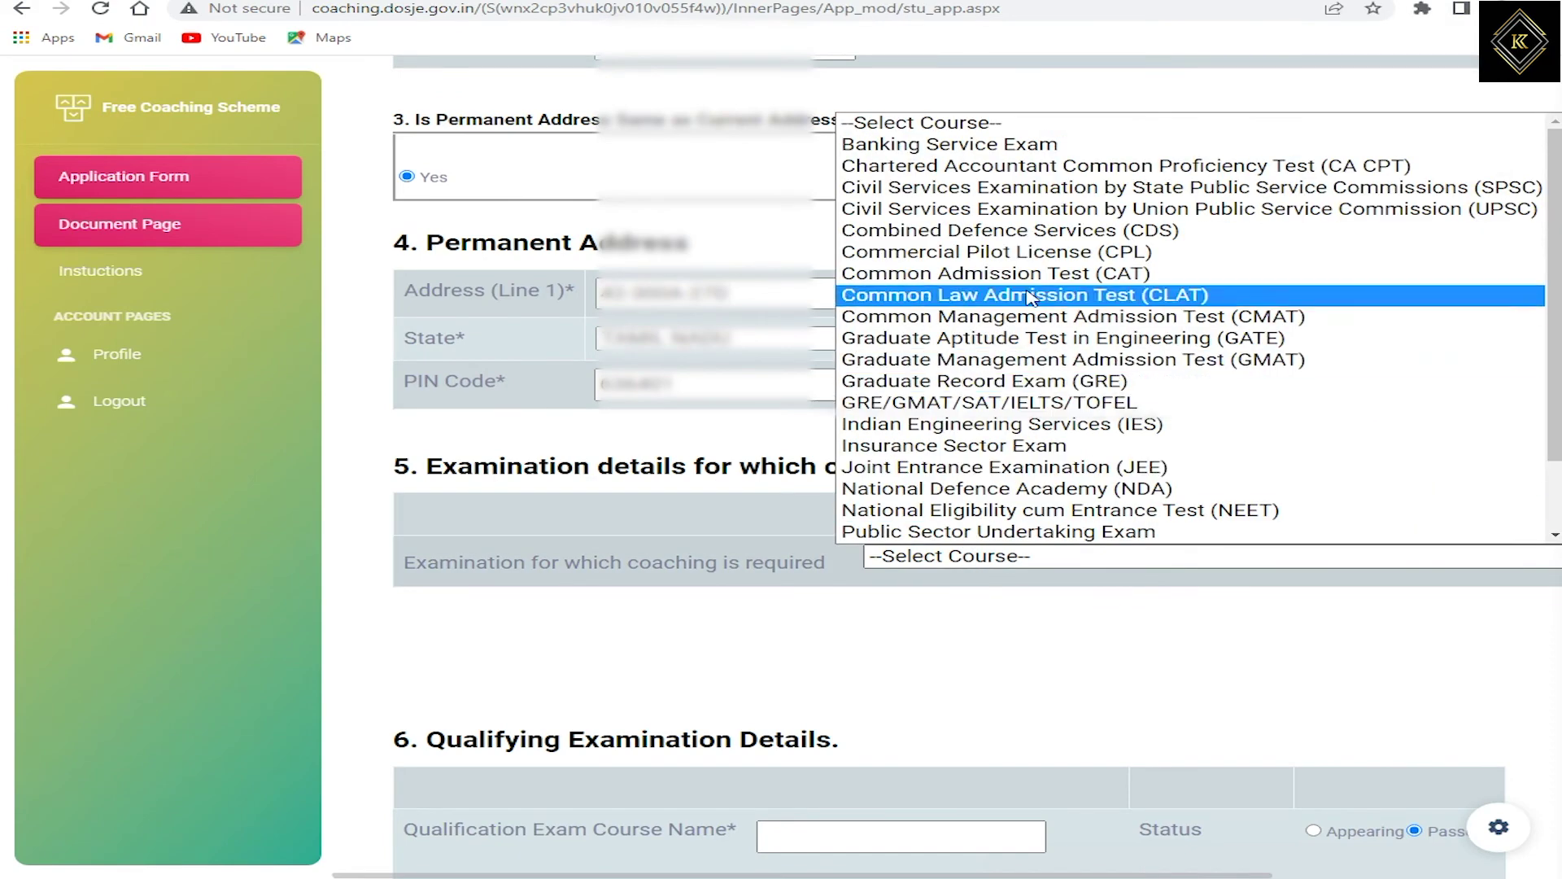
left_click(1055, 213)
scroll(1009, 269, "down", 3)
left_click(1006, 262)
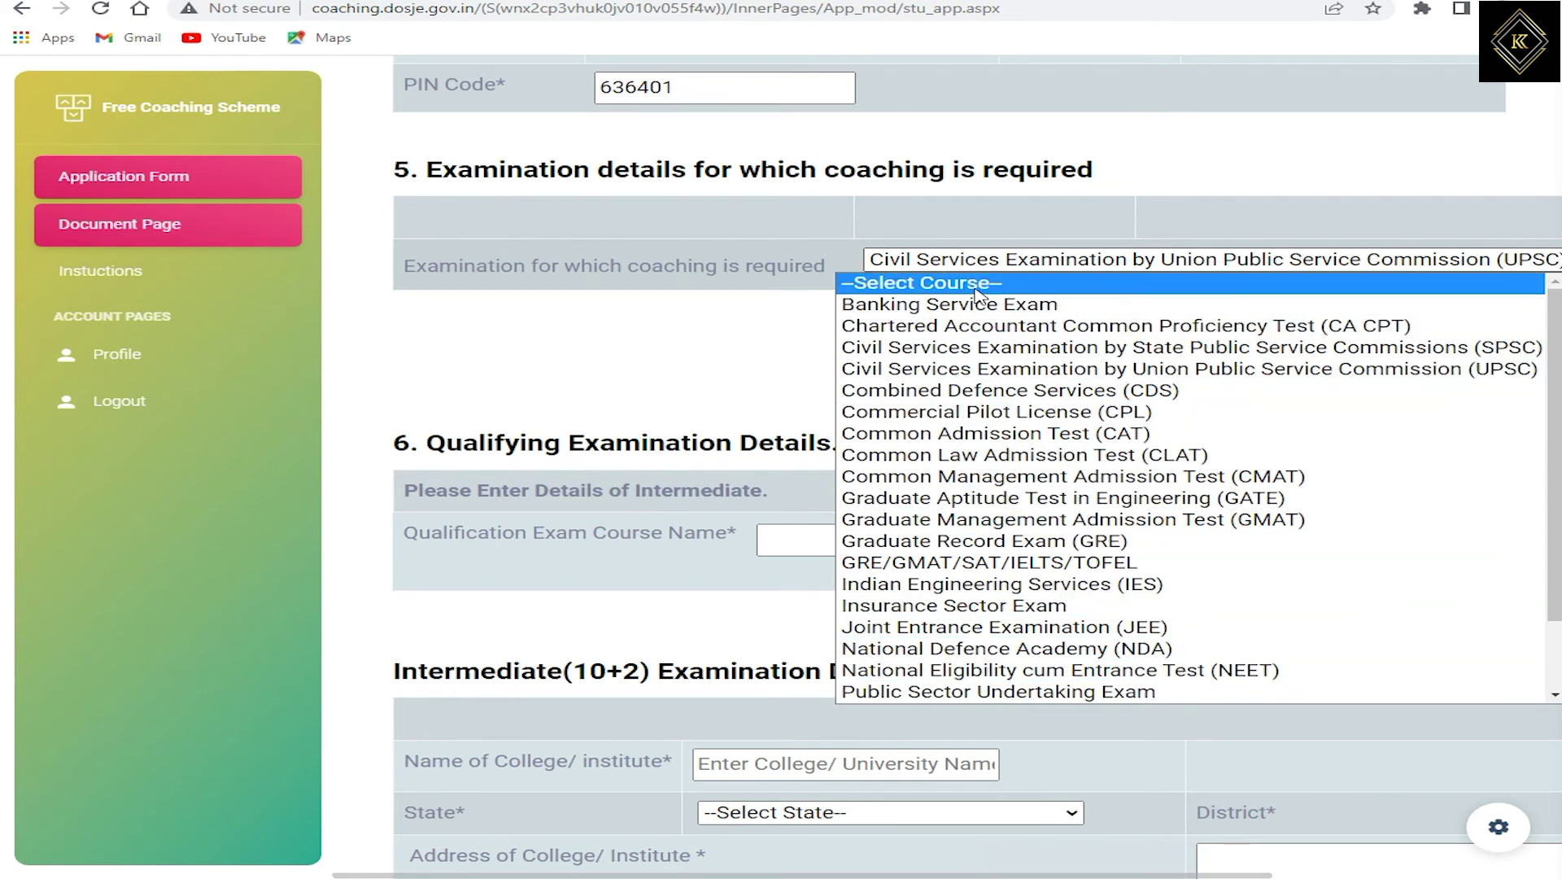
key("Escape")
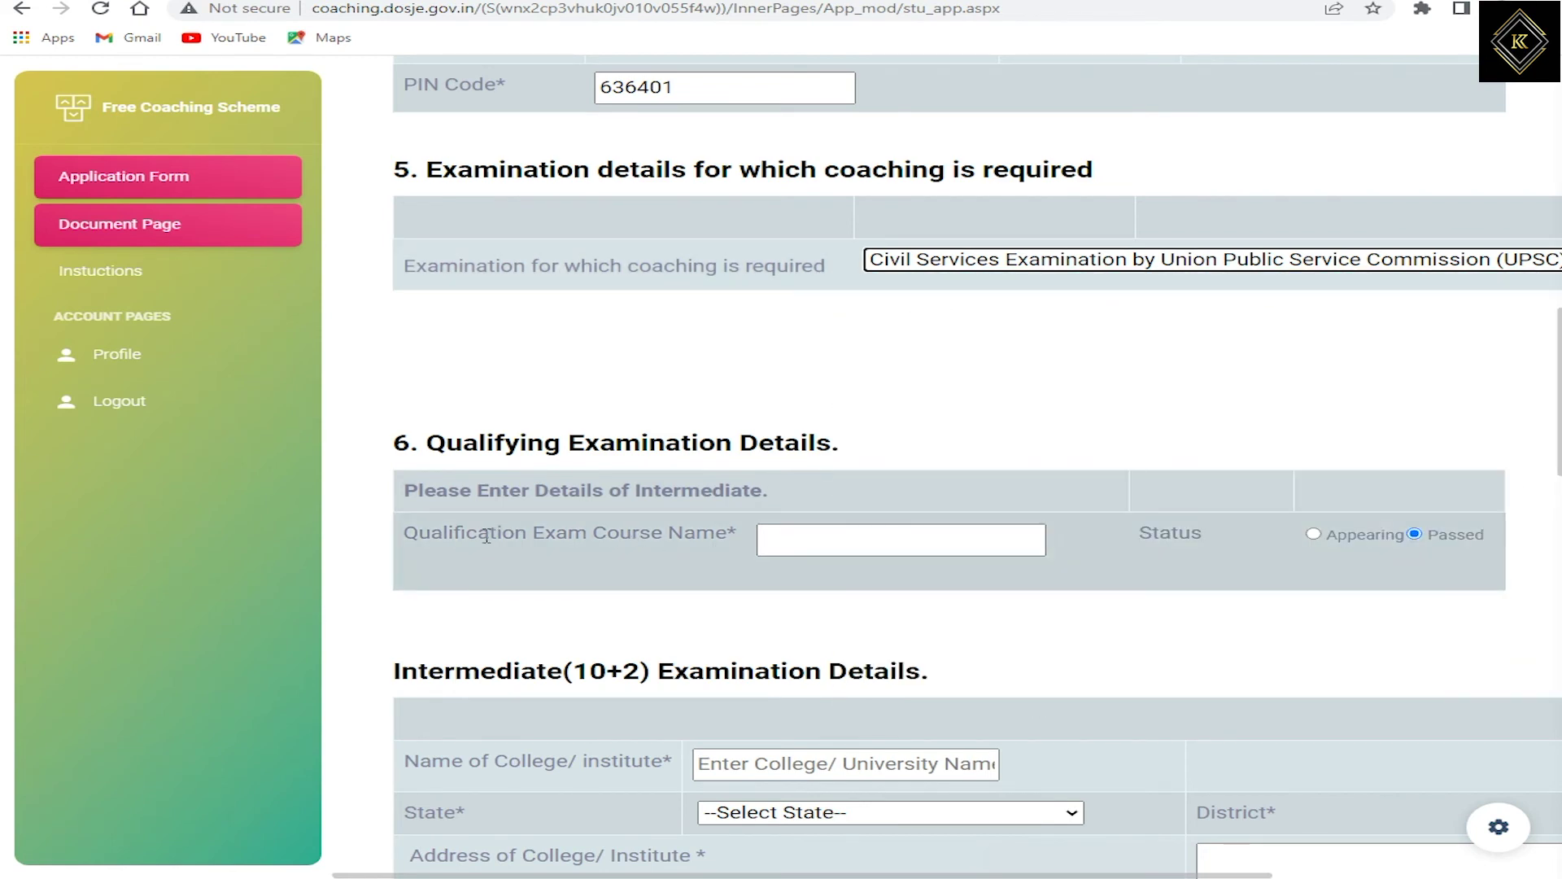
Step: Enter MCA as the qualifying exam course with status Passed
left_click_drag(450, 532, 643, 528)
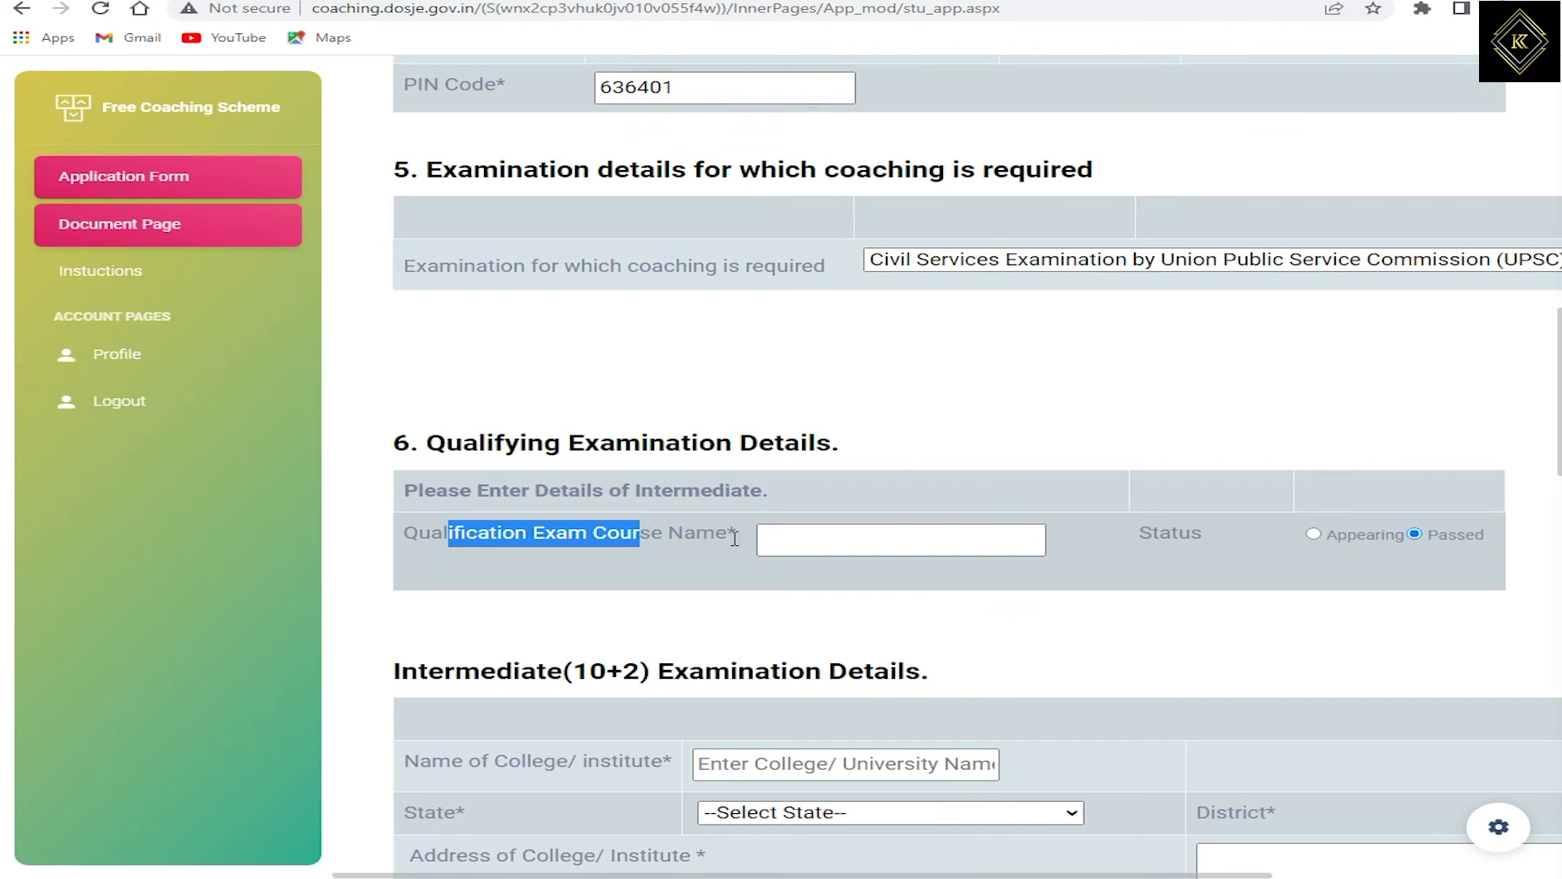
left_click(807, 540)
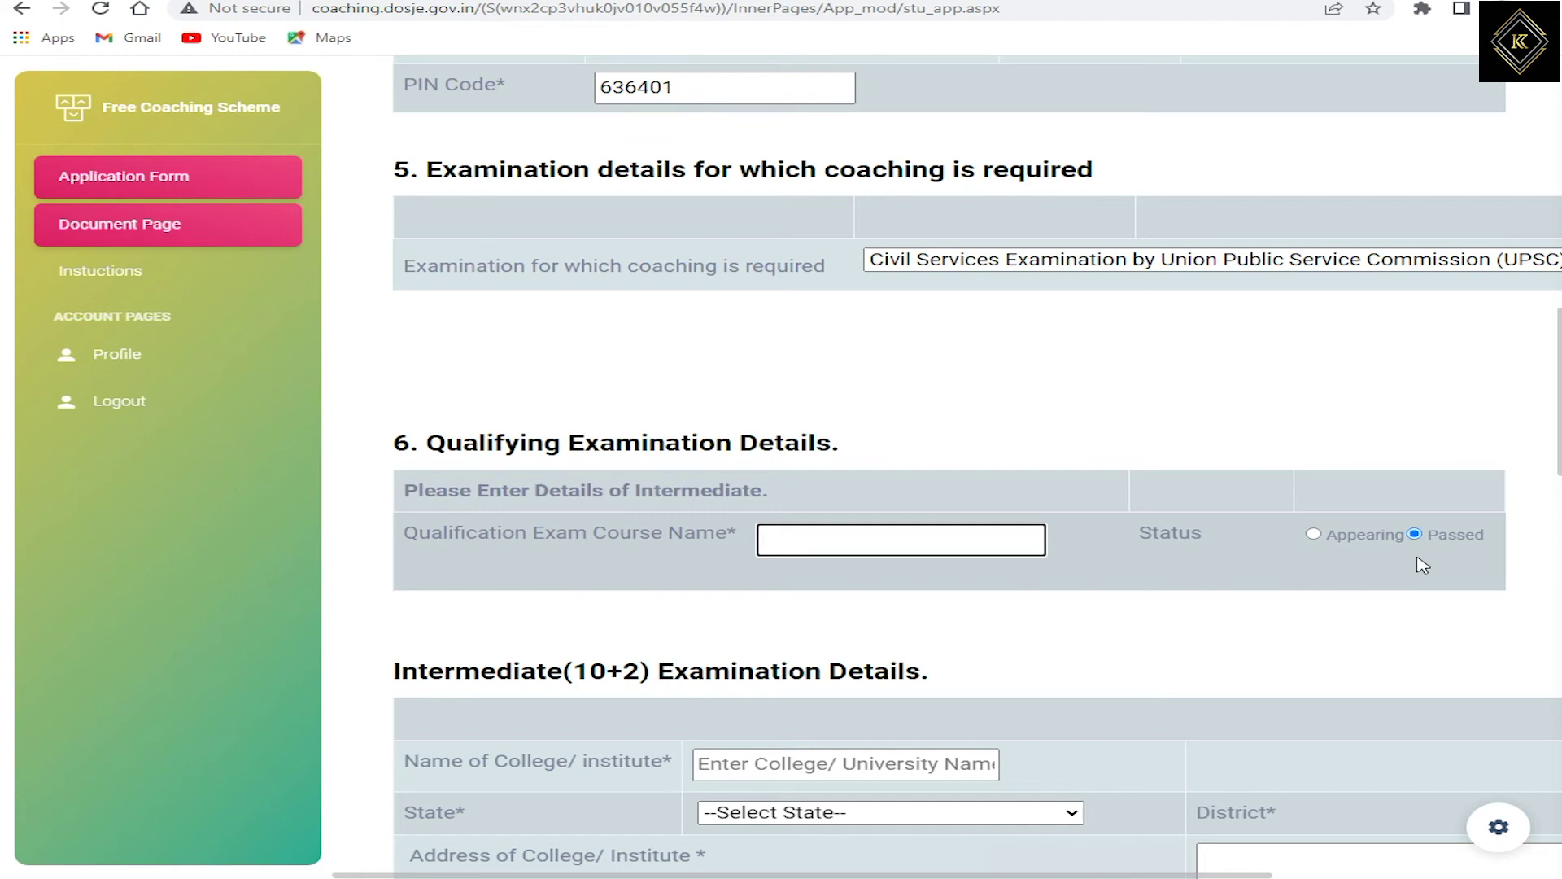
type("MCA")
left_click(1422, 542)
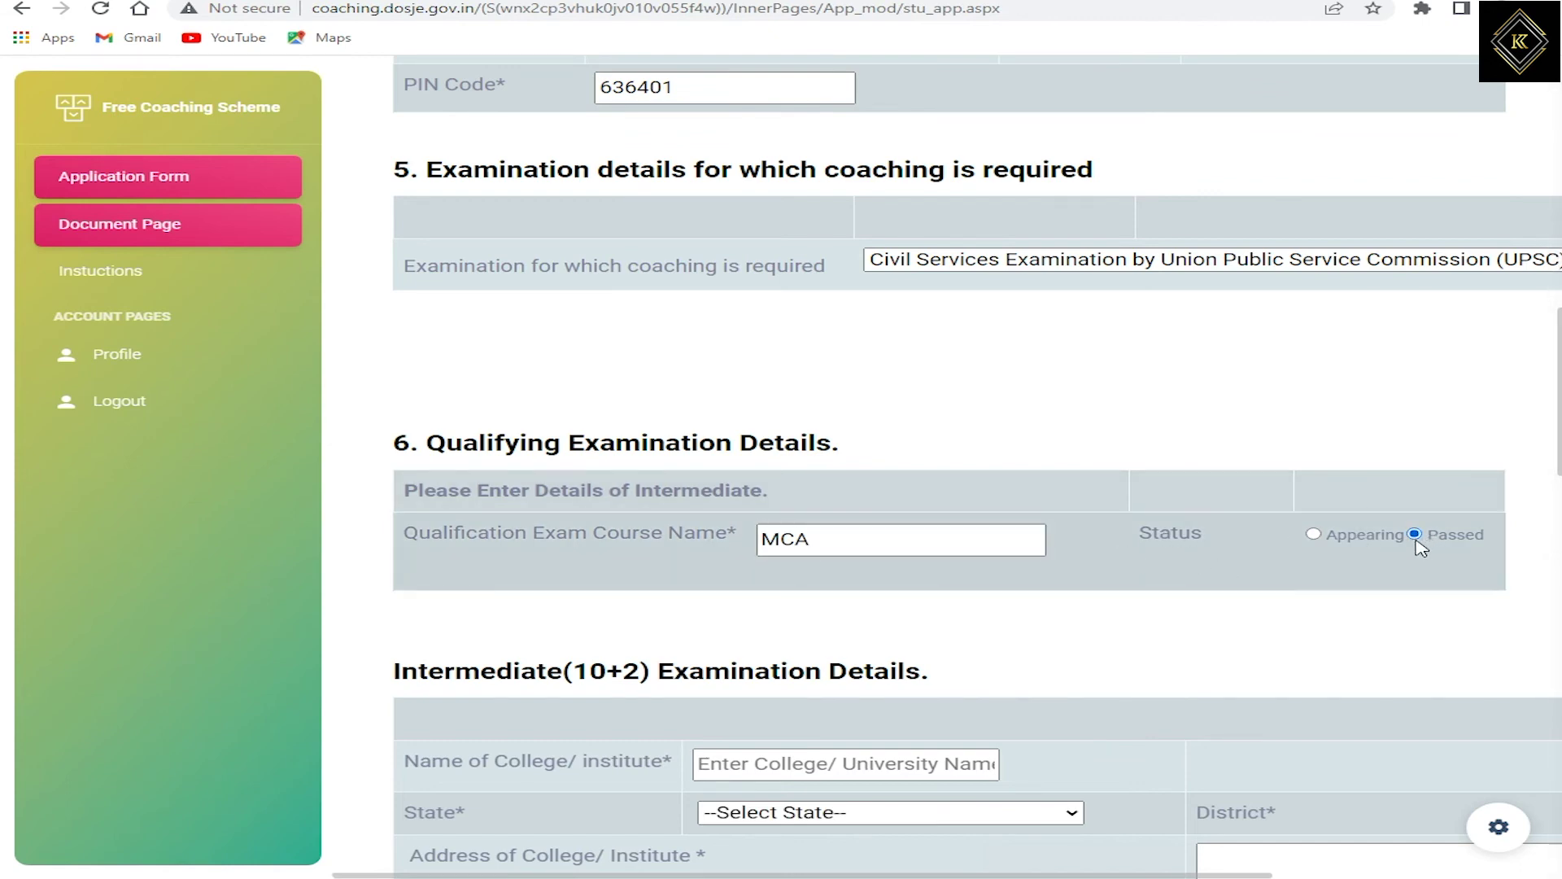
Step: Enter the college name in the Intermediate details and scroll through the subject rows
scroll(747, 693, "down", 5)
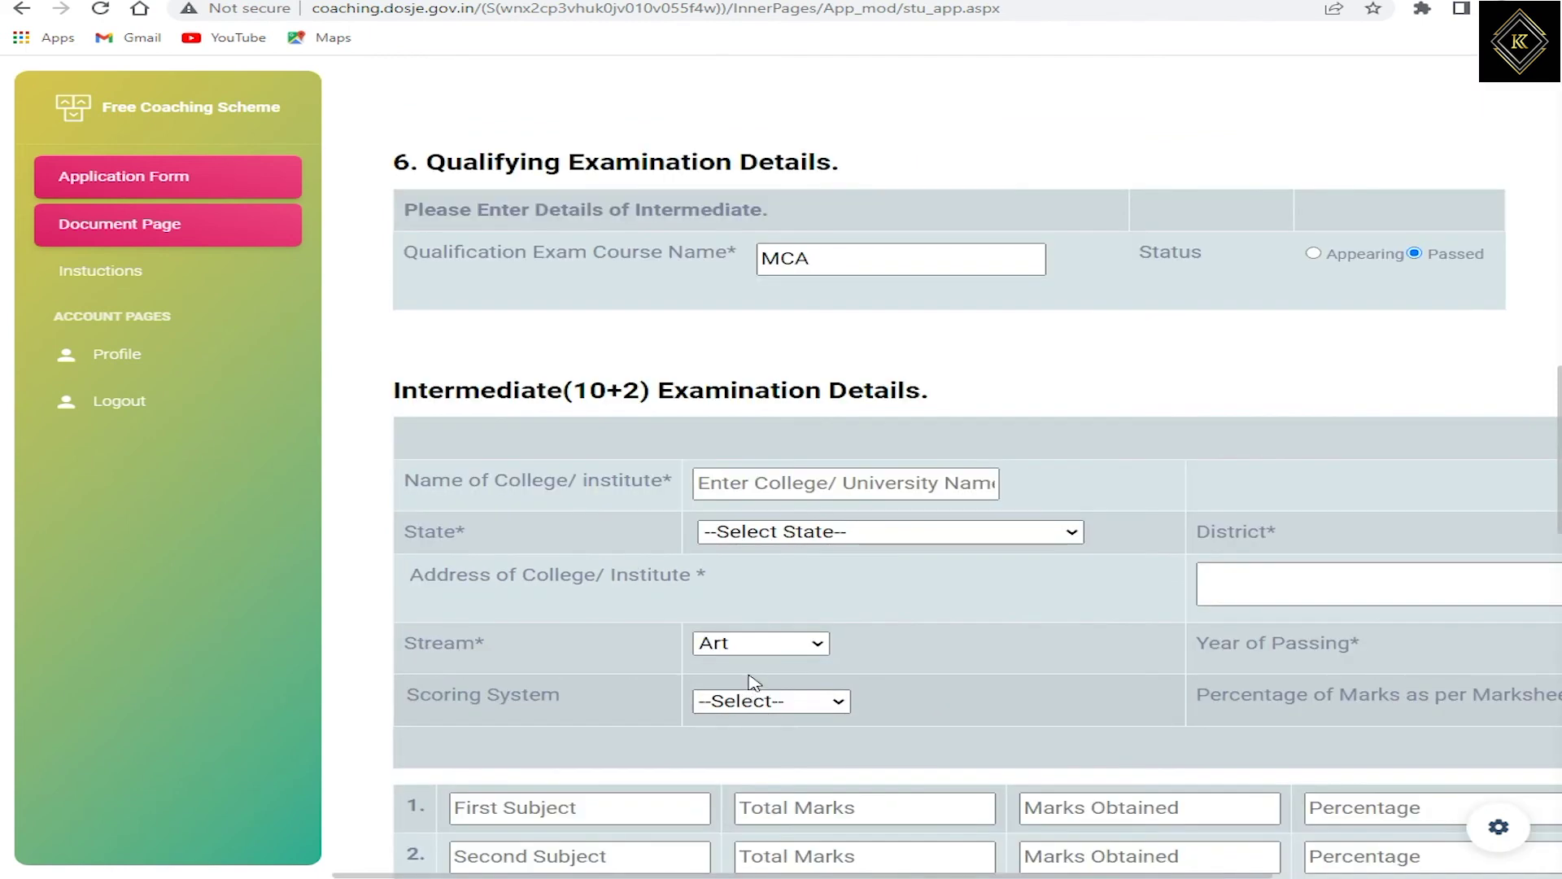
left_click_drag(450, 196, 968, 200)
left_click(724, 295)
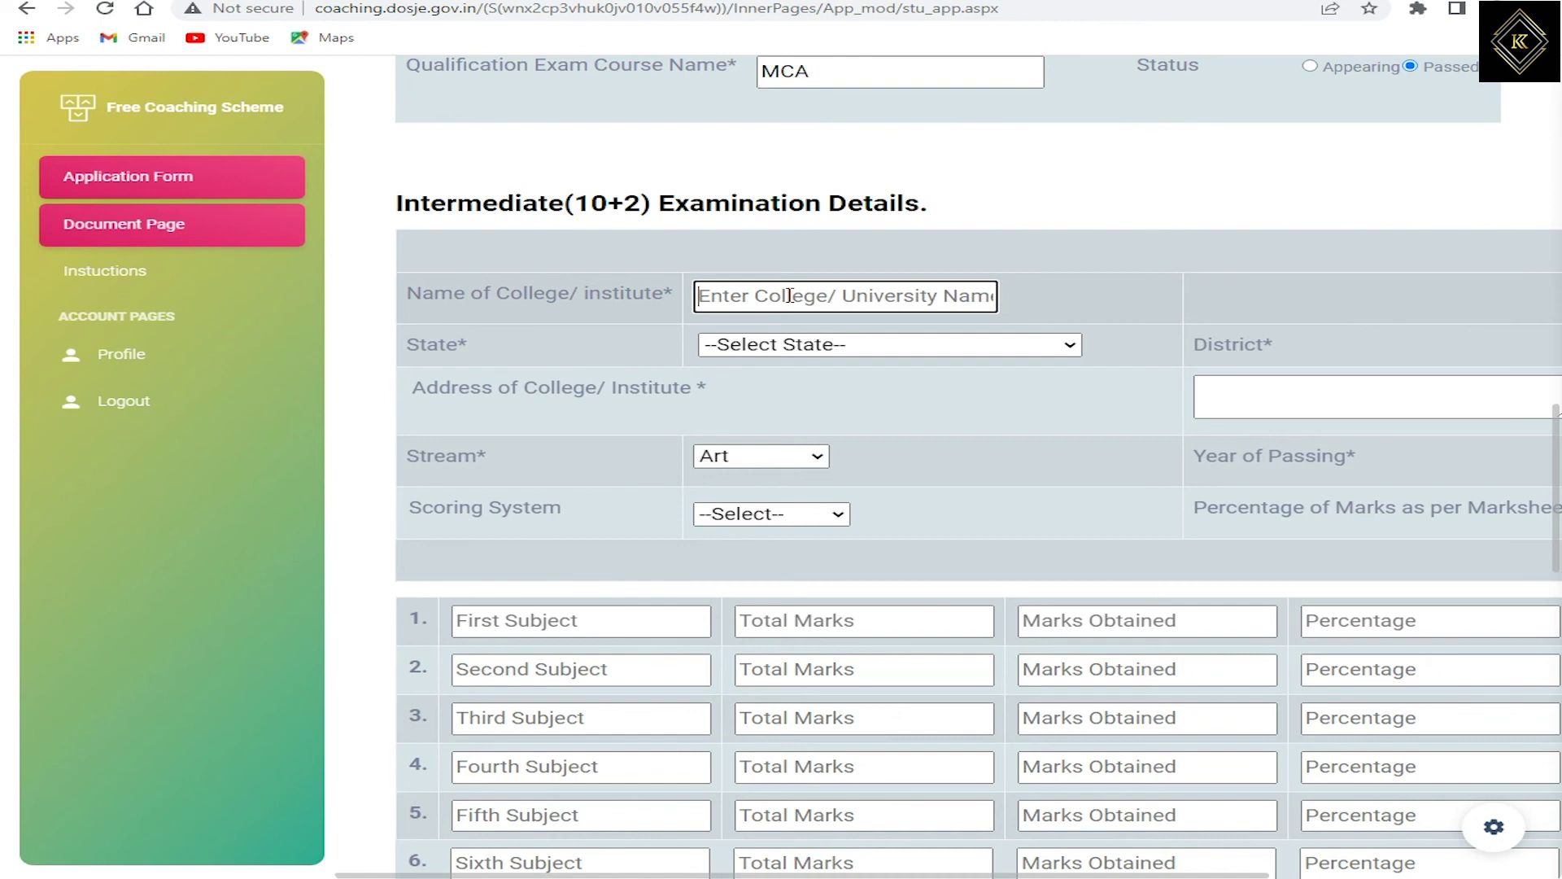
scroll(795, 294, "down", 6)
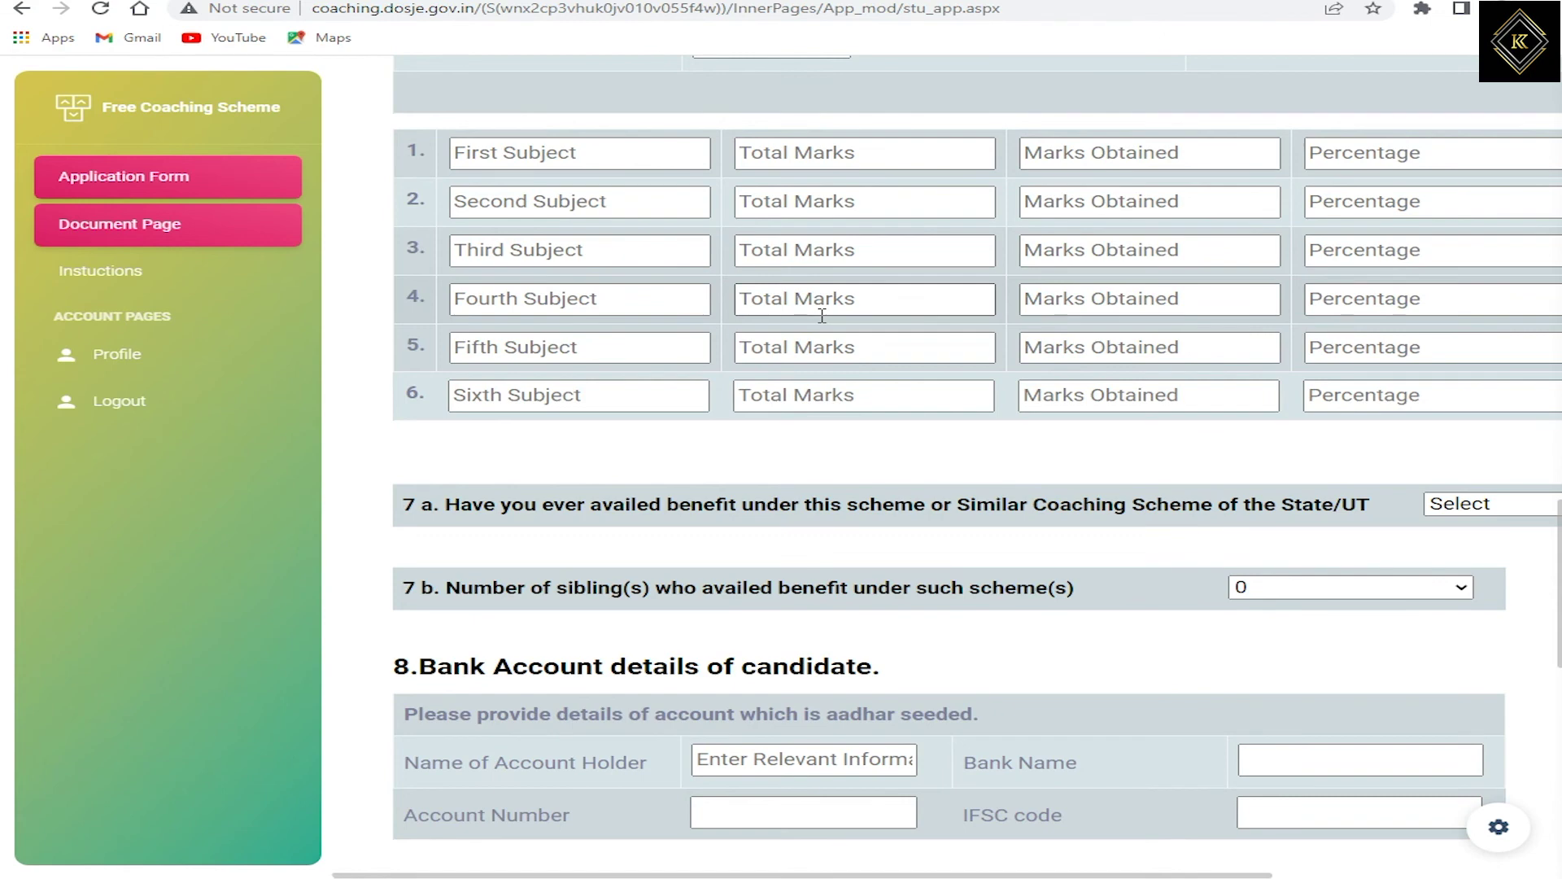
scroll(822, 315, "down", 1)
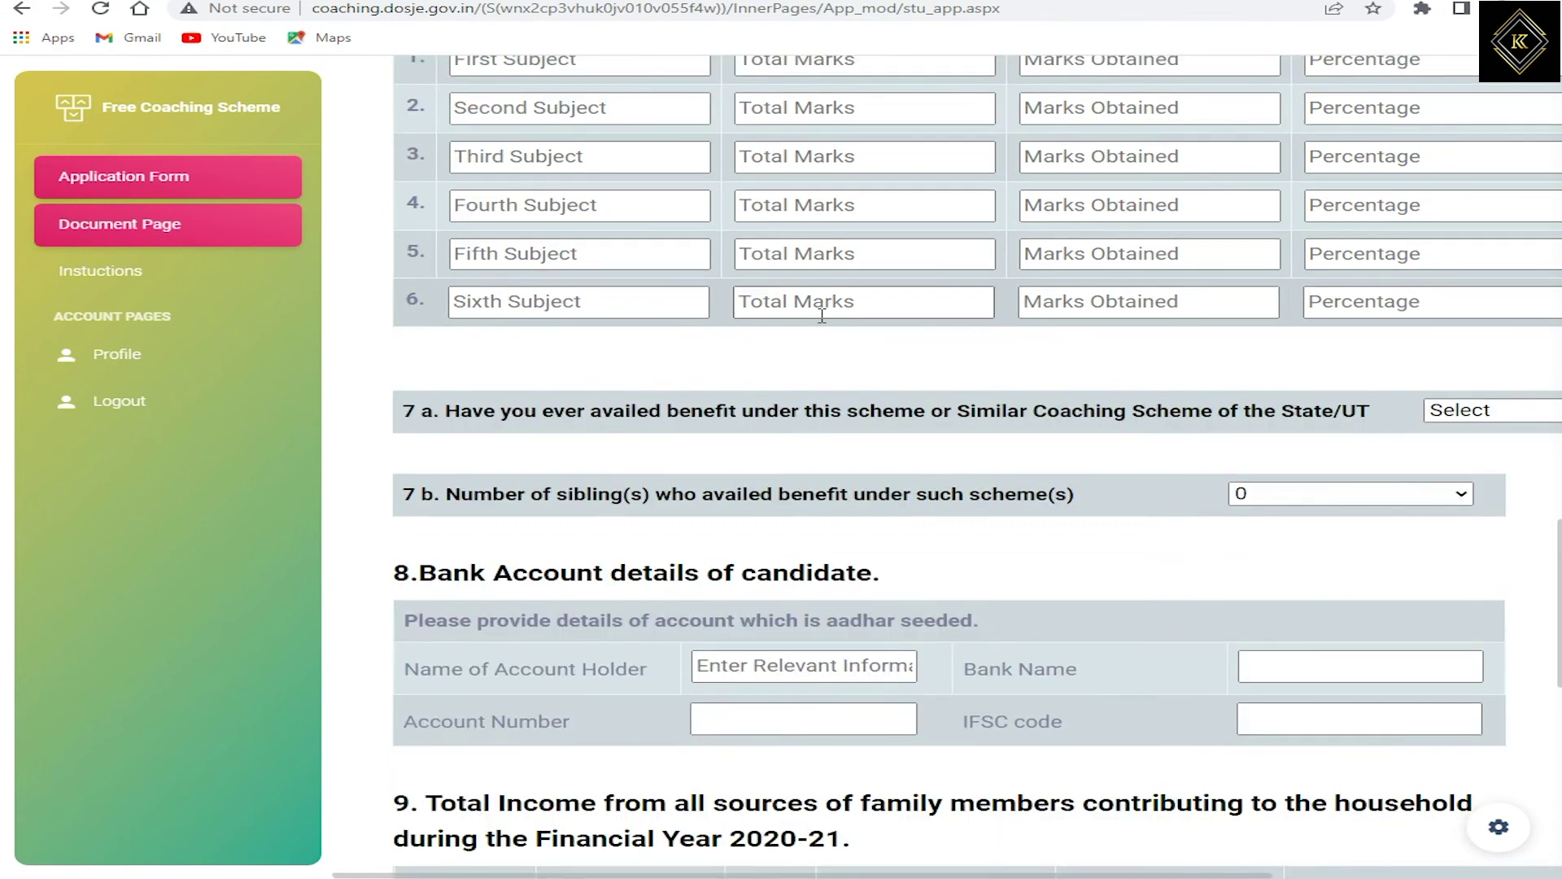
scroll(822, 317, "up", 4)
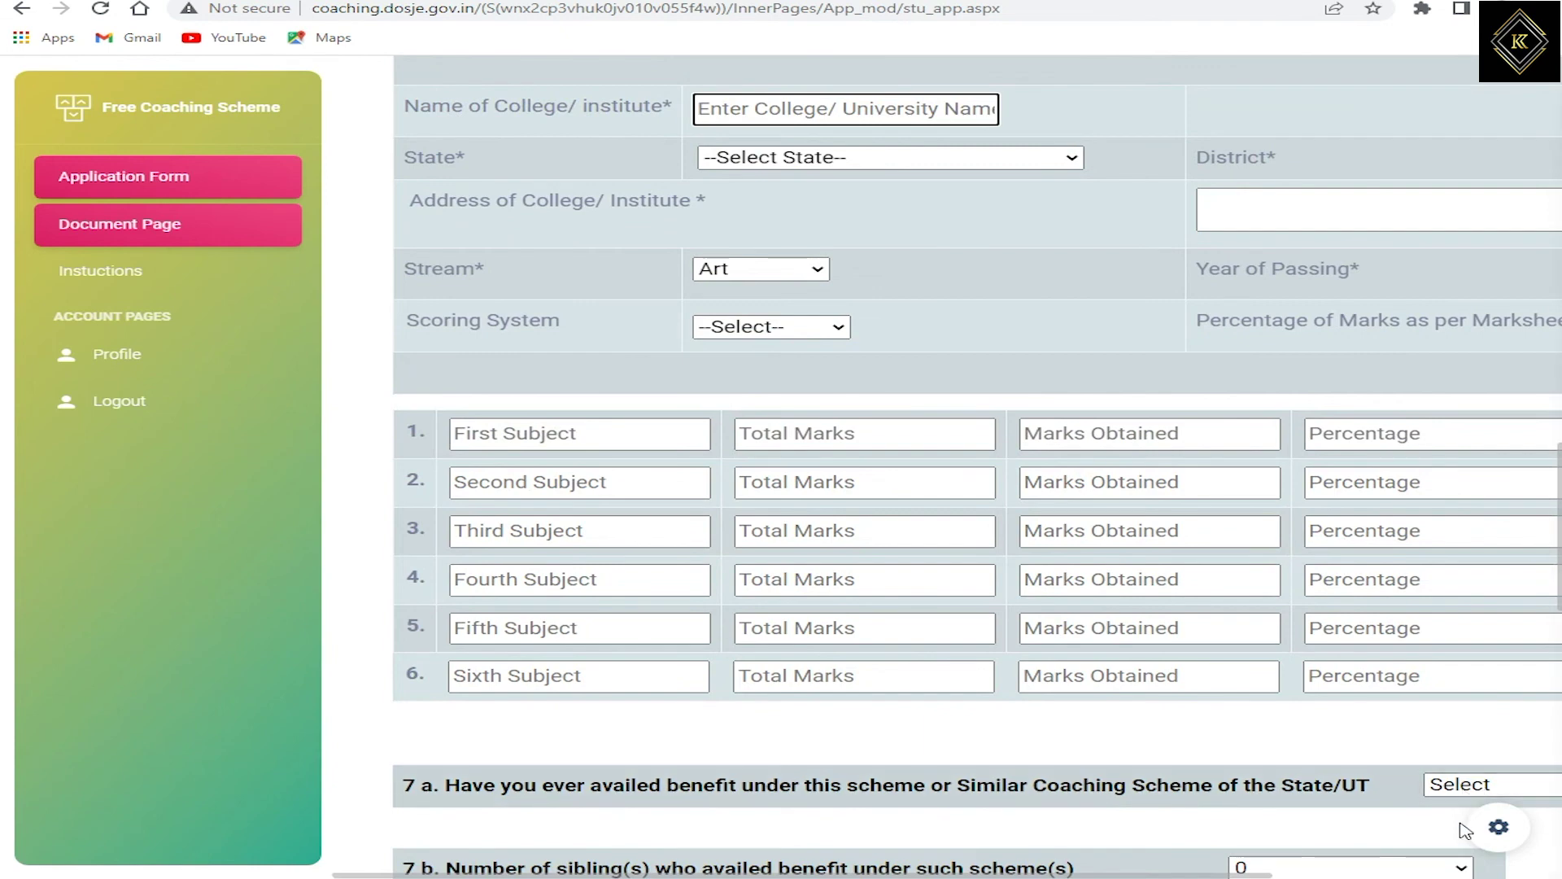
scroll(1430, 861, "up", 1)
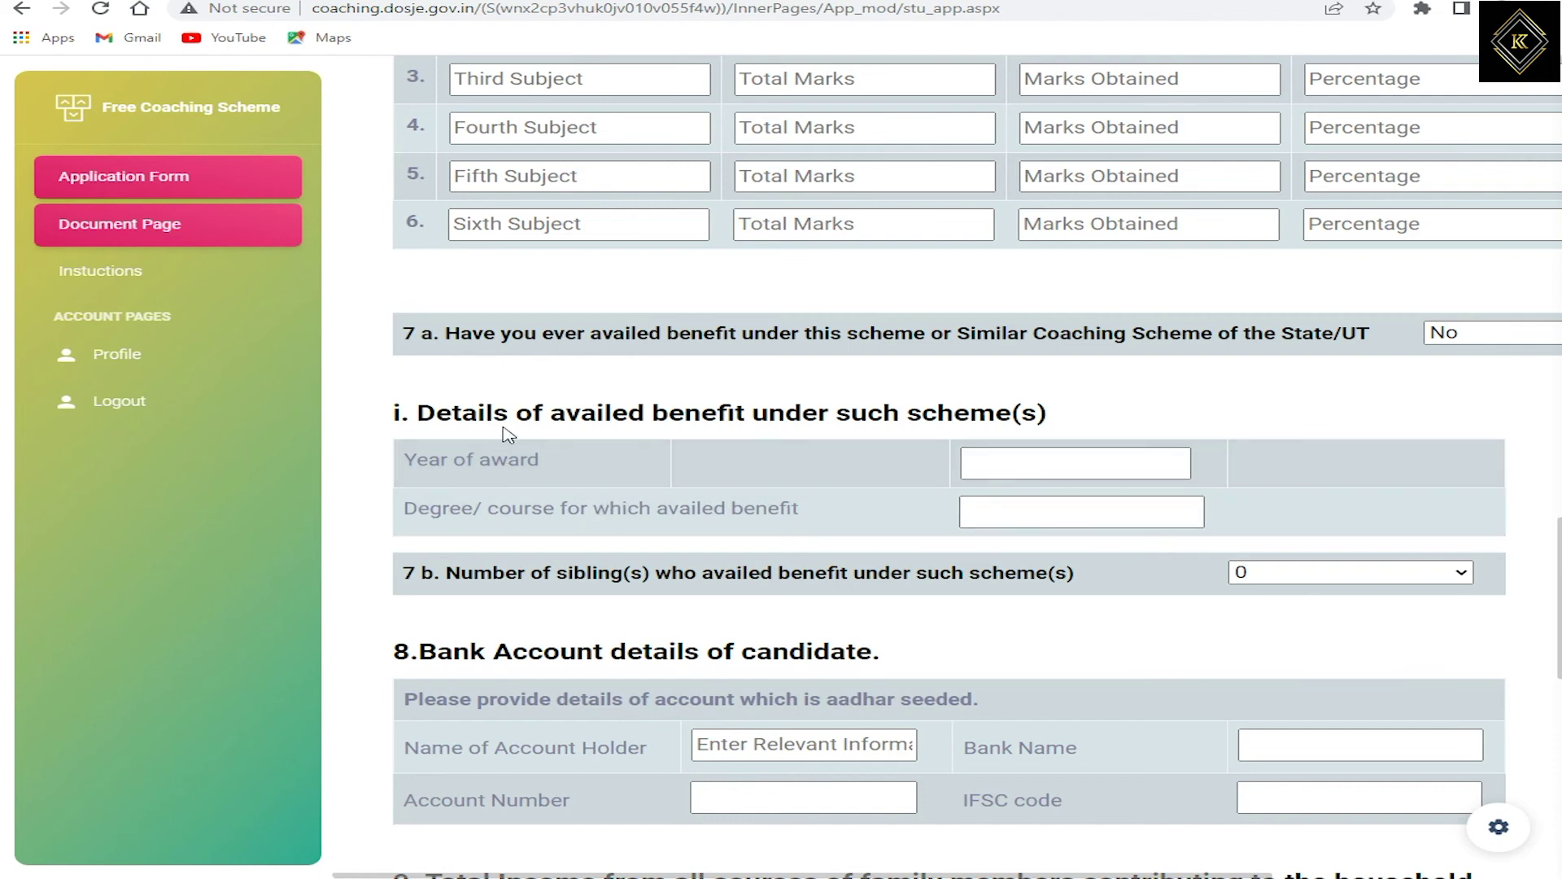
Step: Review the availed-benefit answers and the Bank Account details note, holder name and account number fields
left_click_drag(517, 417, 931, 423)
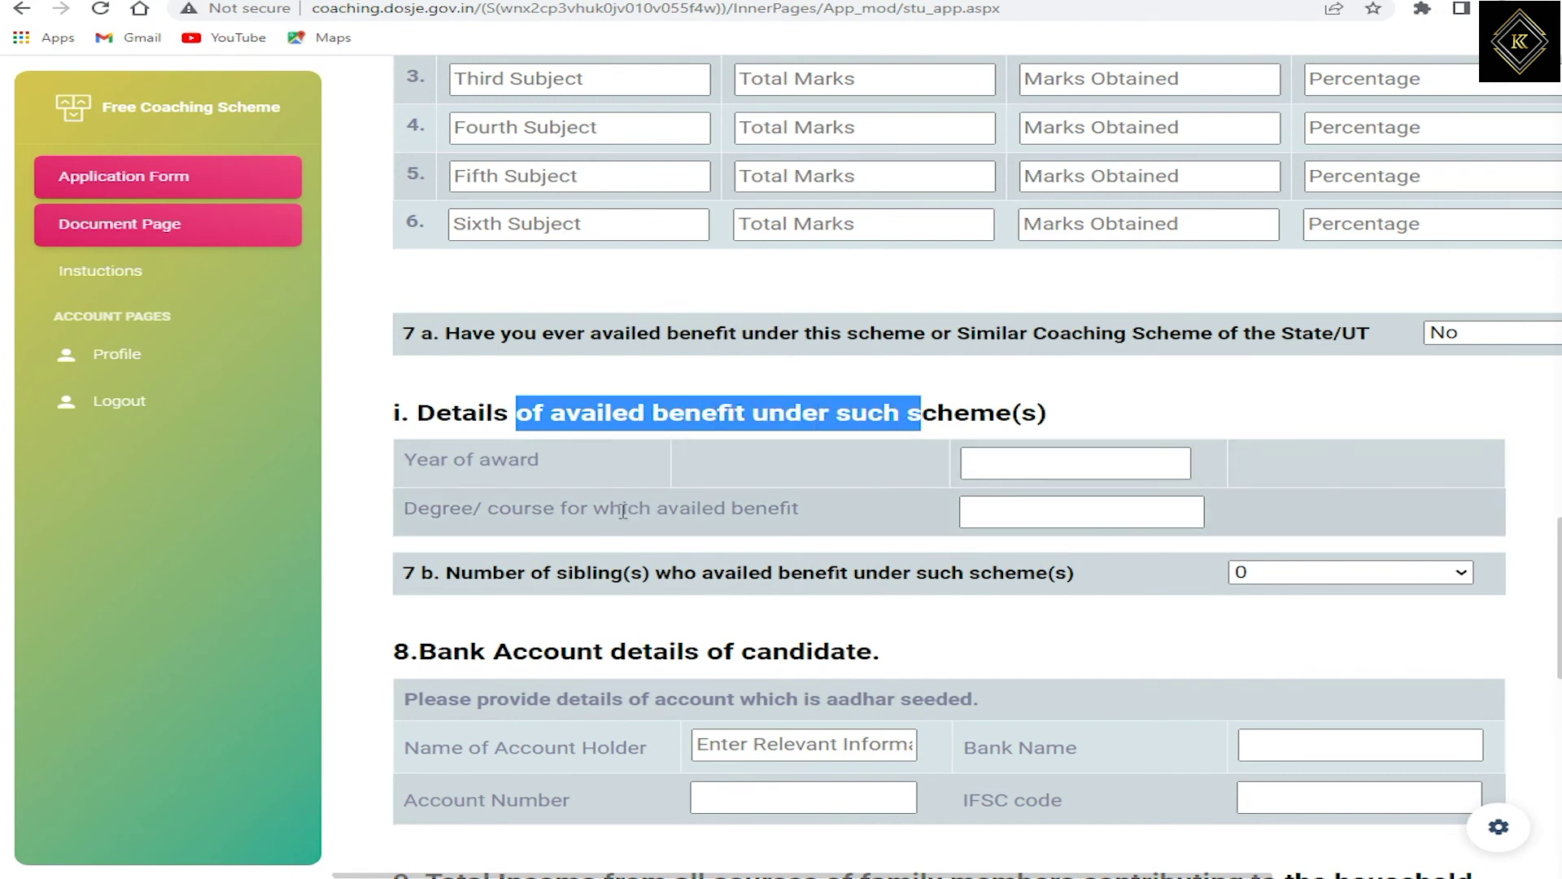
left_click_drag(611, 509, 726, 506)
scroll(850, 491, "down", 2)
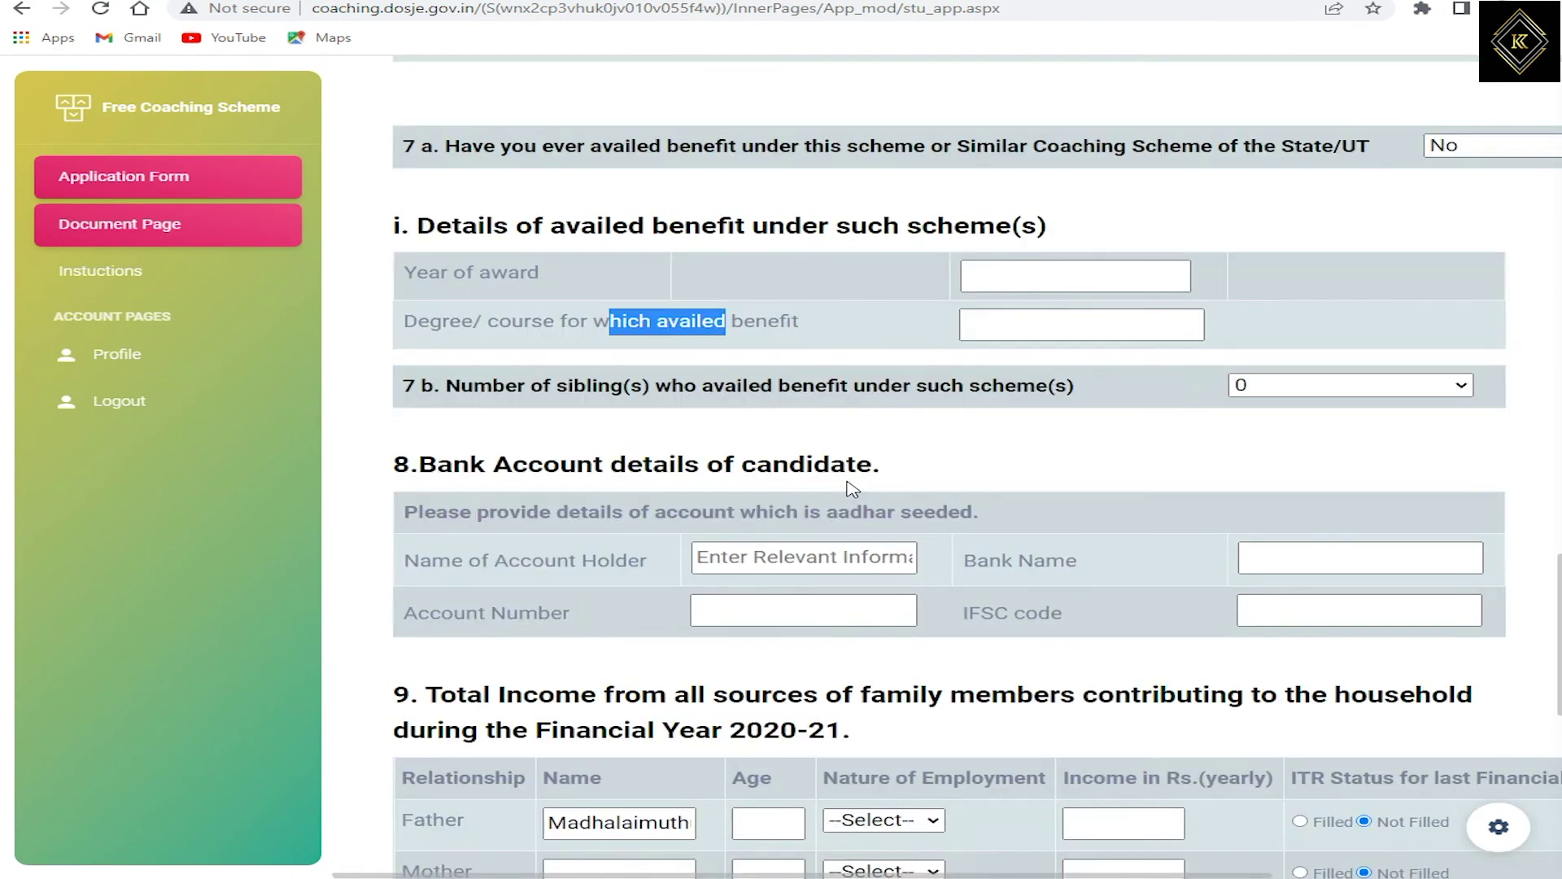
left_click_drag(471, 463, 809, 476)
left_click_drag(478, 512, 967, 506)
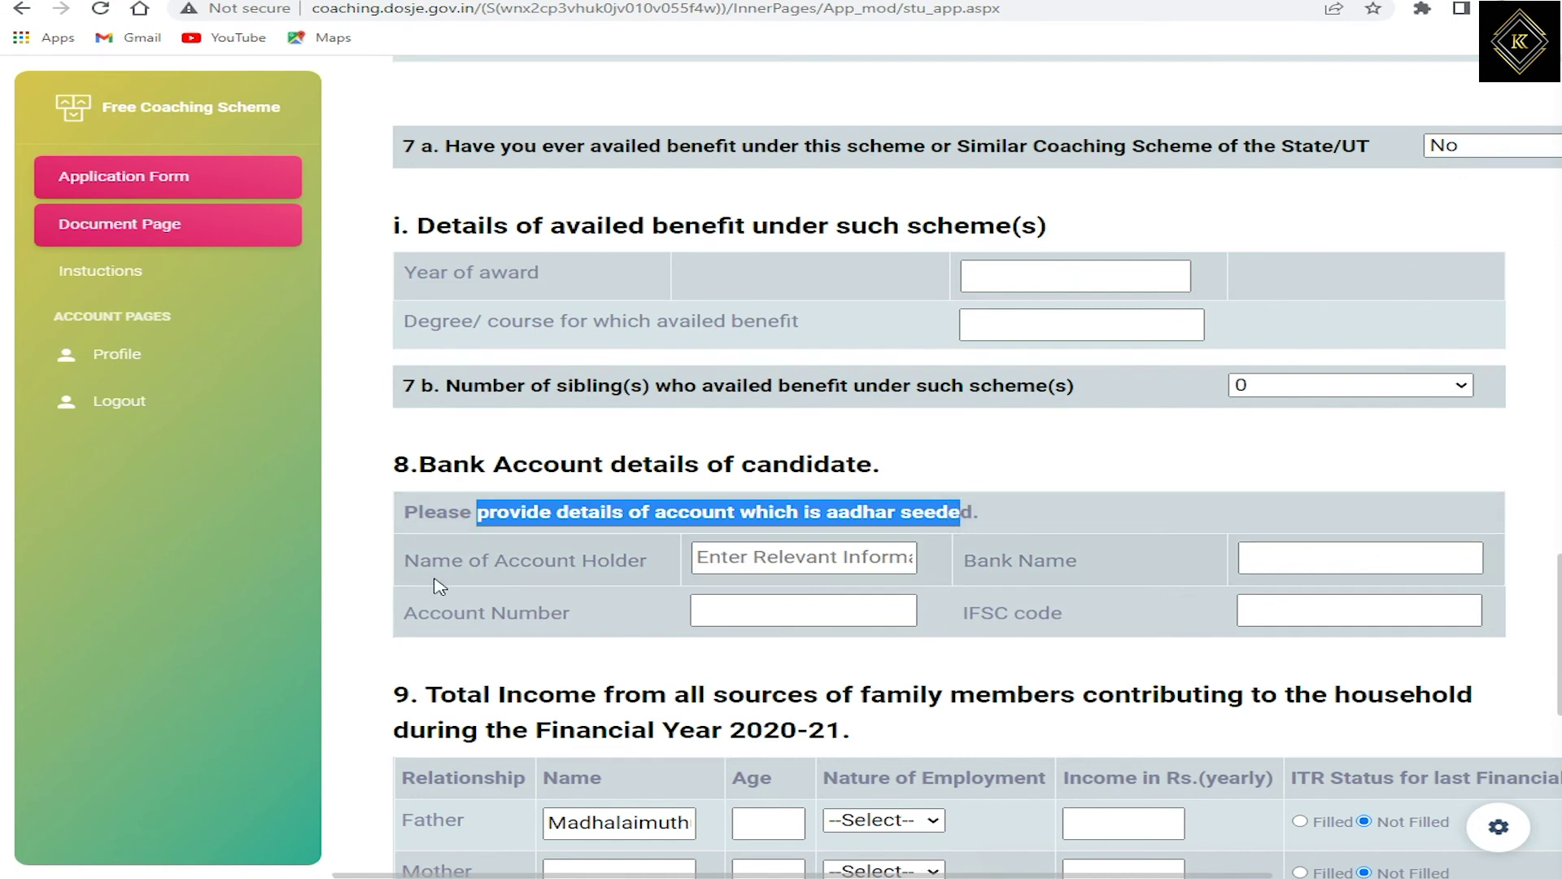
left_click_drag(436, 567, 642, 561)
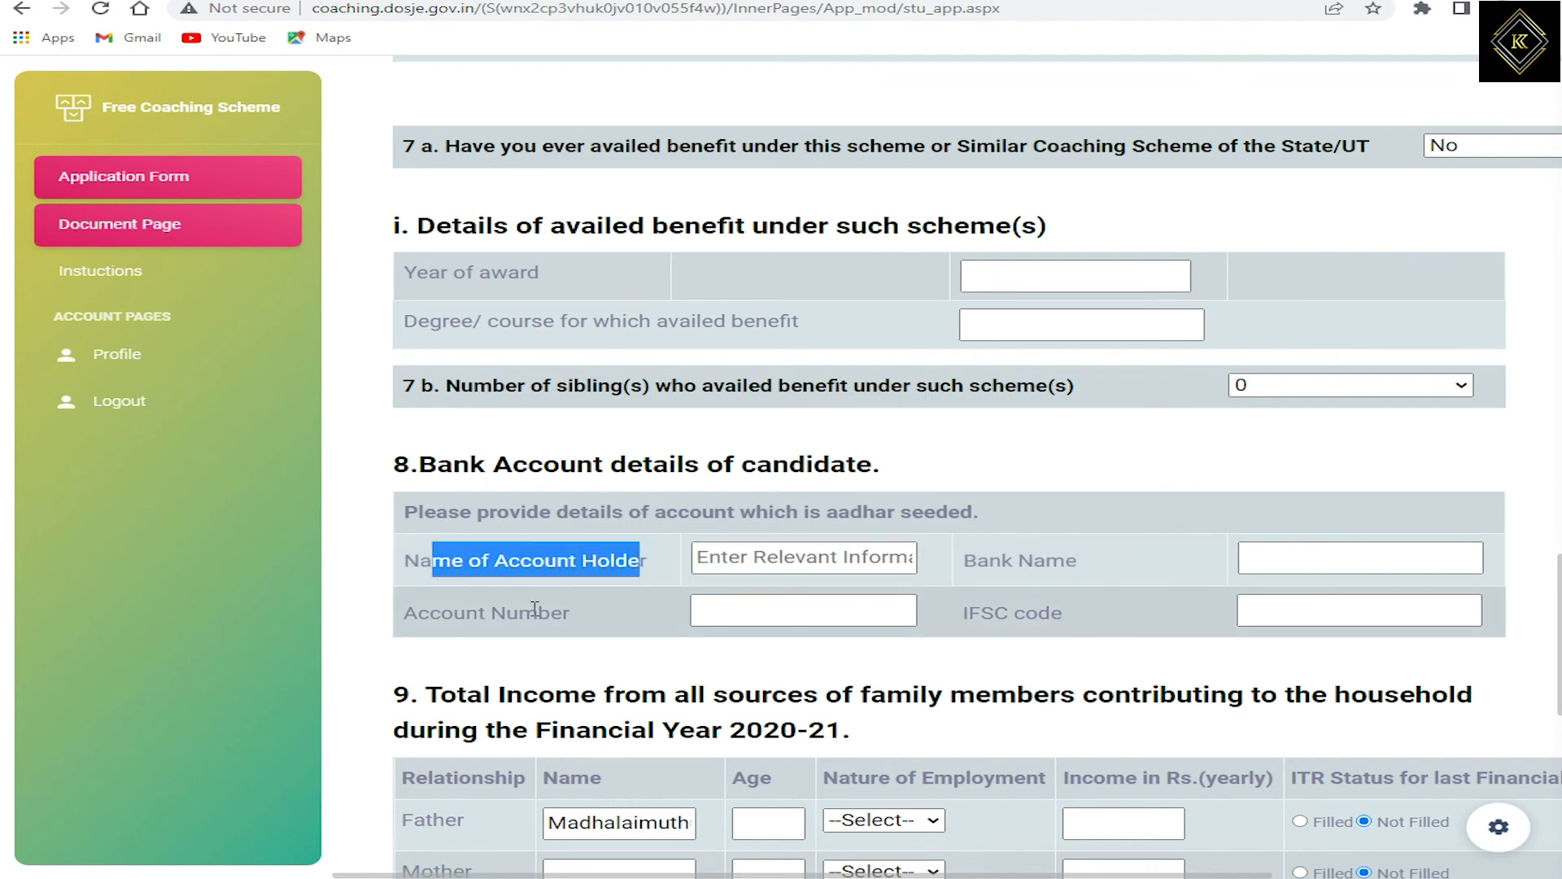
left_click_drag(491, 614, 573, 614)
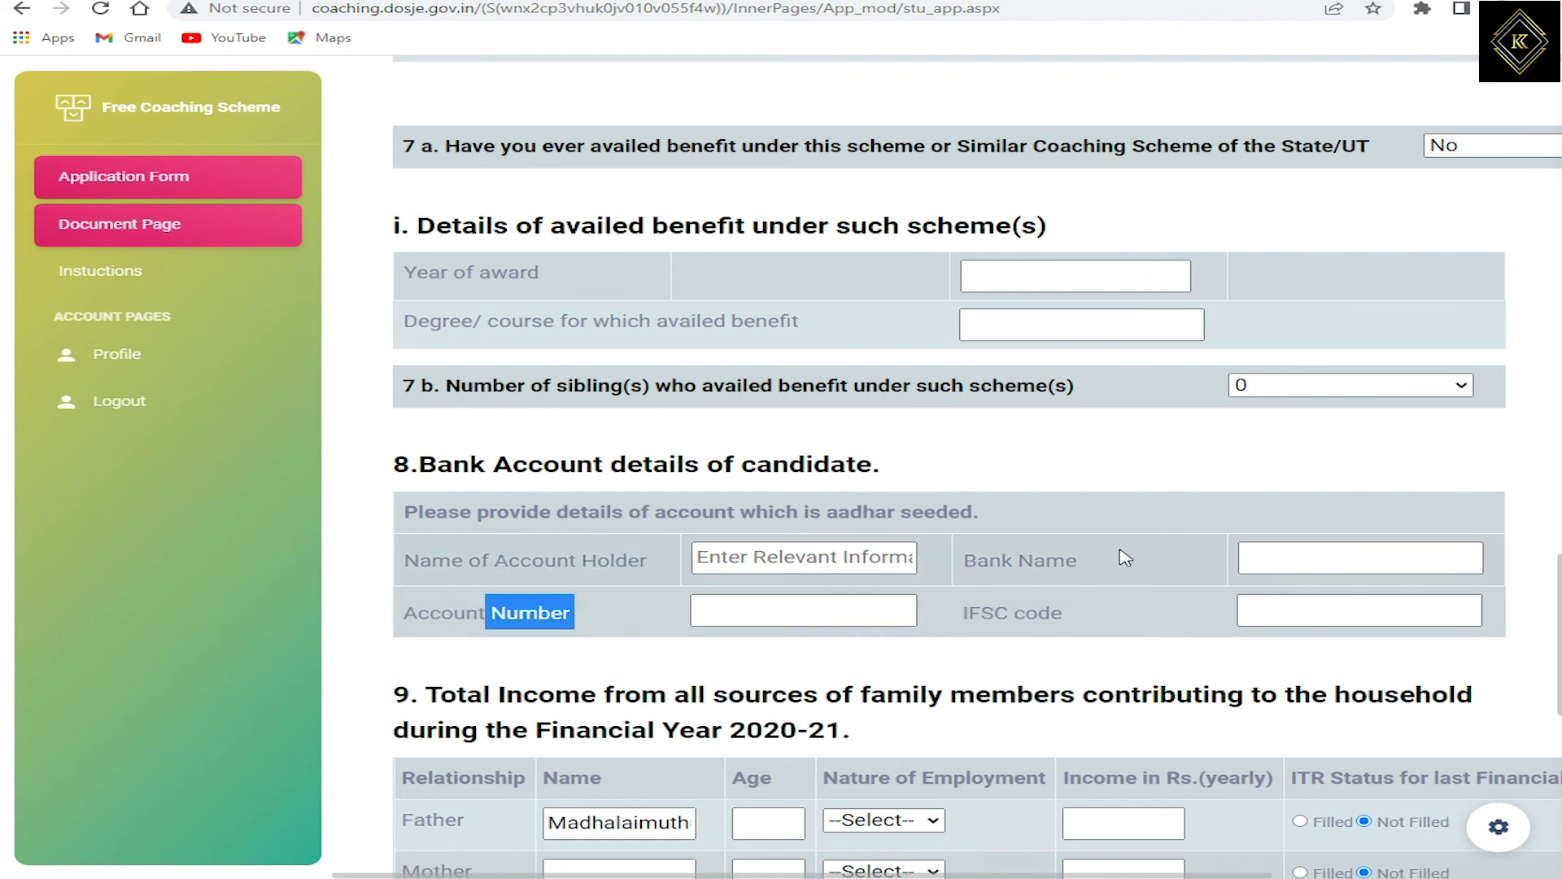
left_click_drag(1002, 560, 1064, 562)
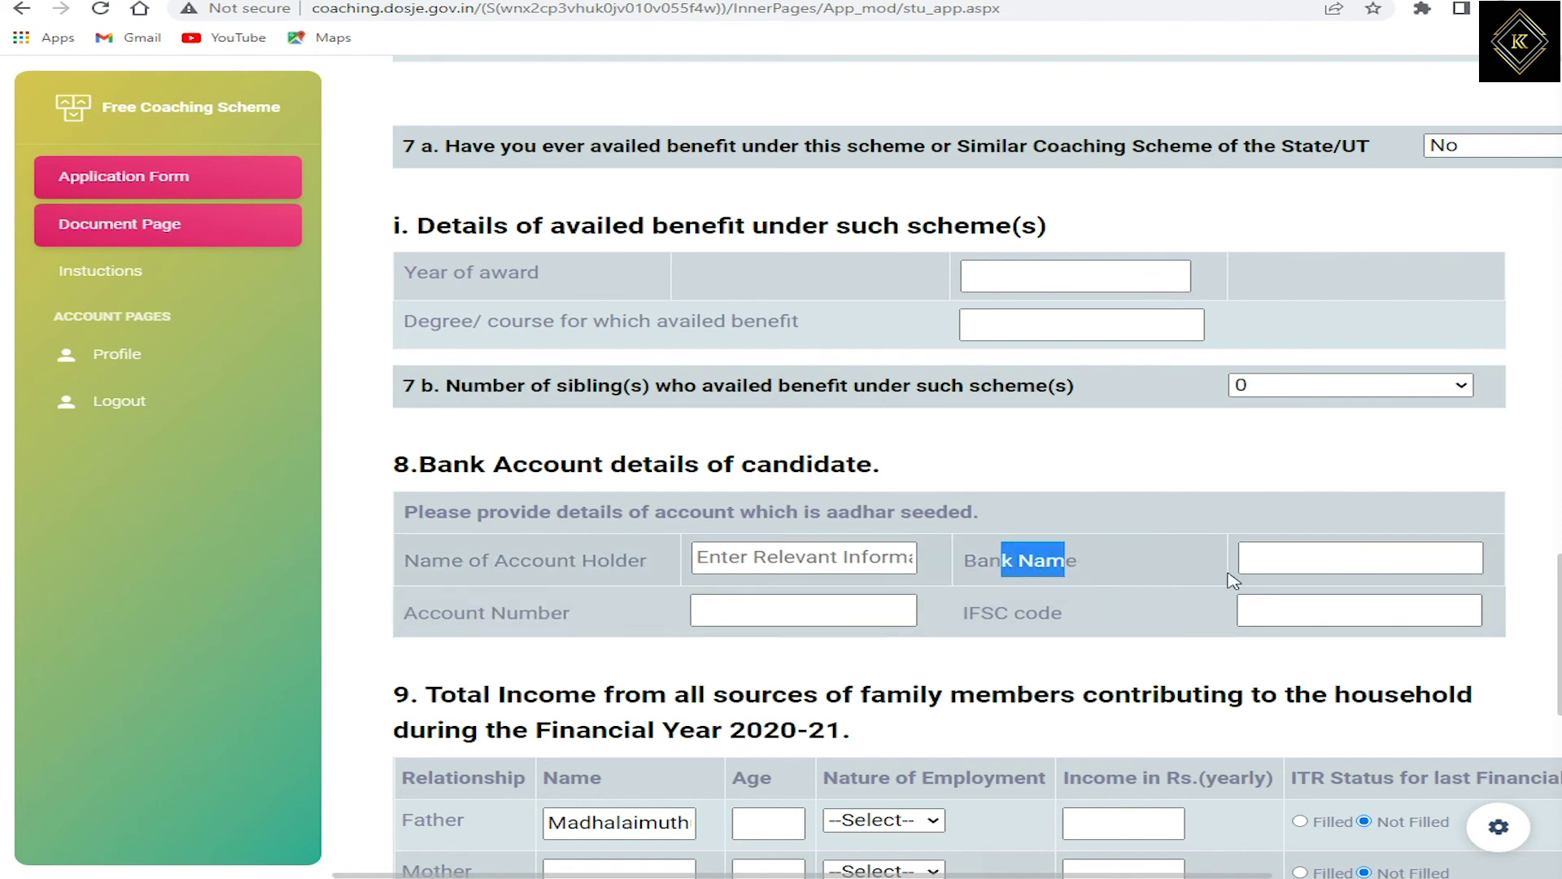
Step: Enter 'Fedaral bank' as the Bank Name and fill in the account holder's name
left_click(1307, 560)
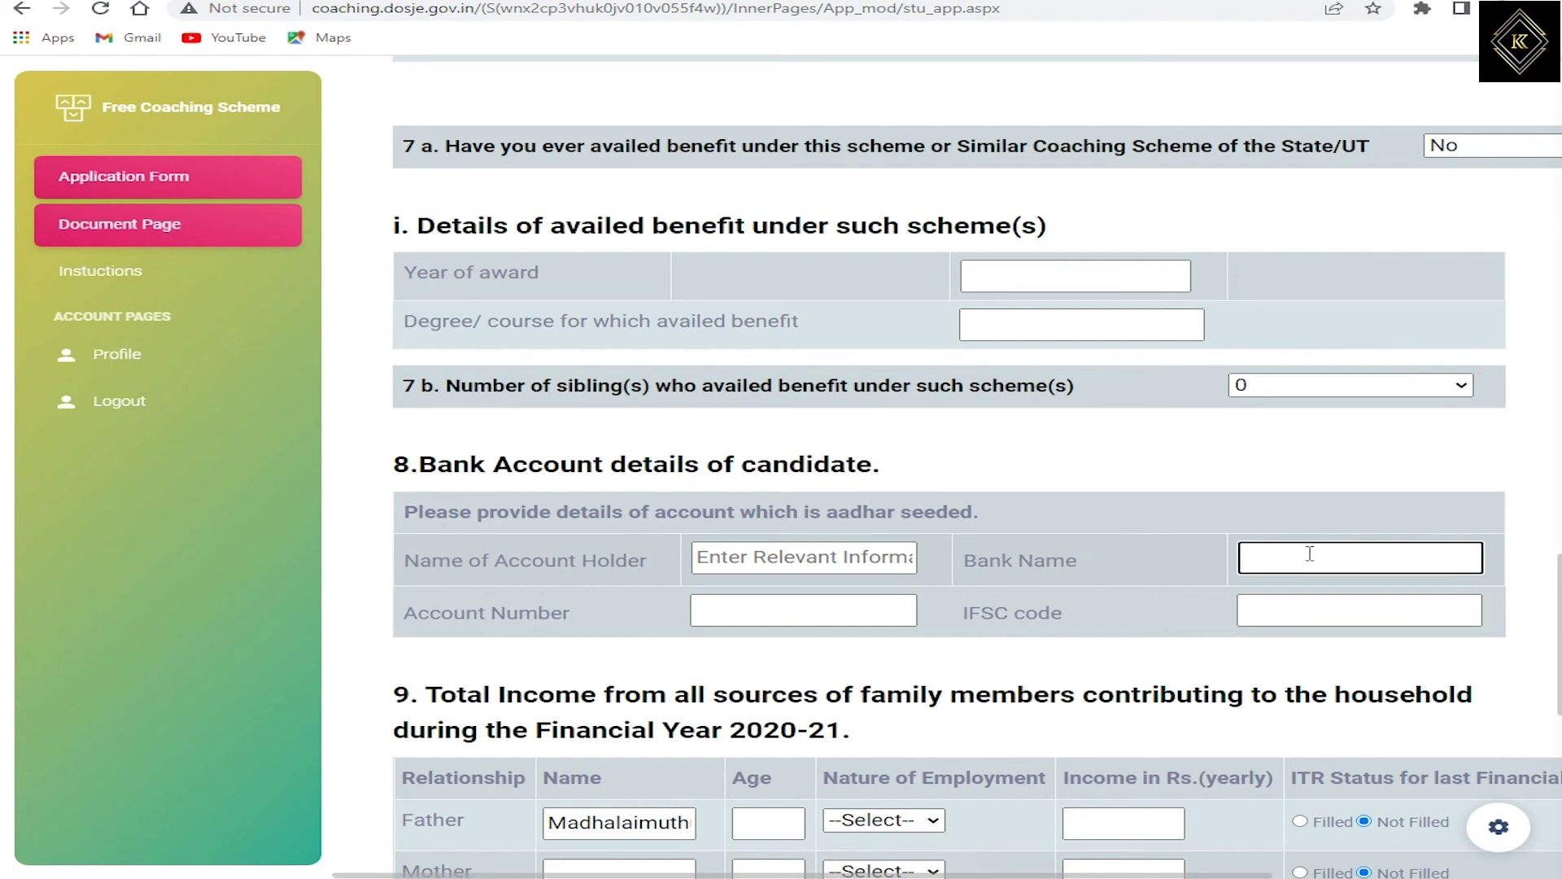
type("Fedaral bank")
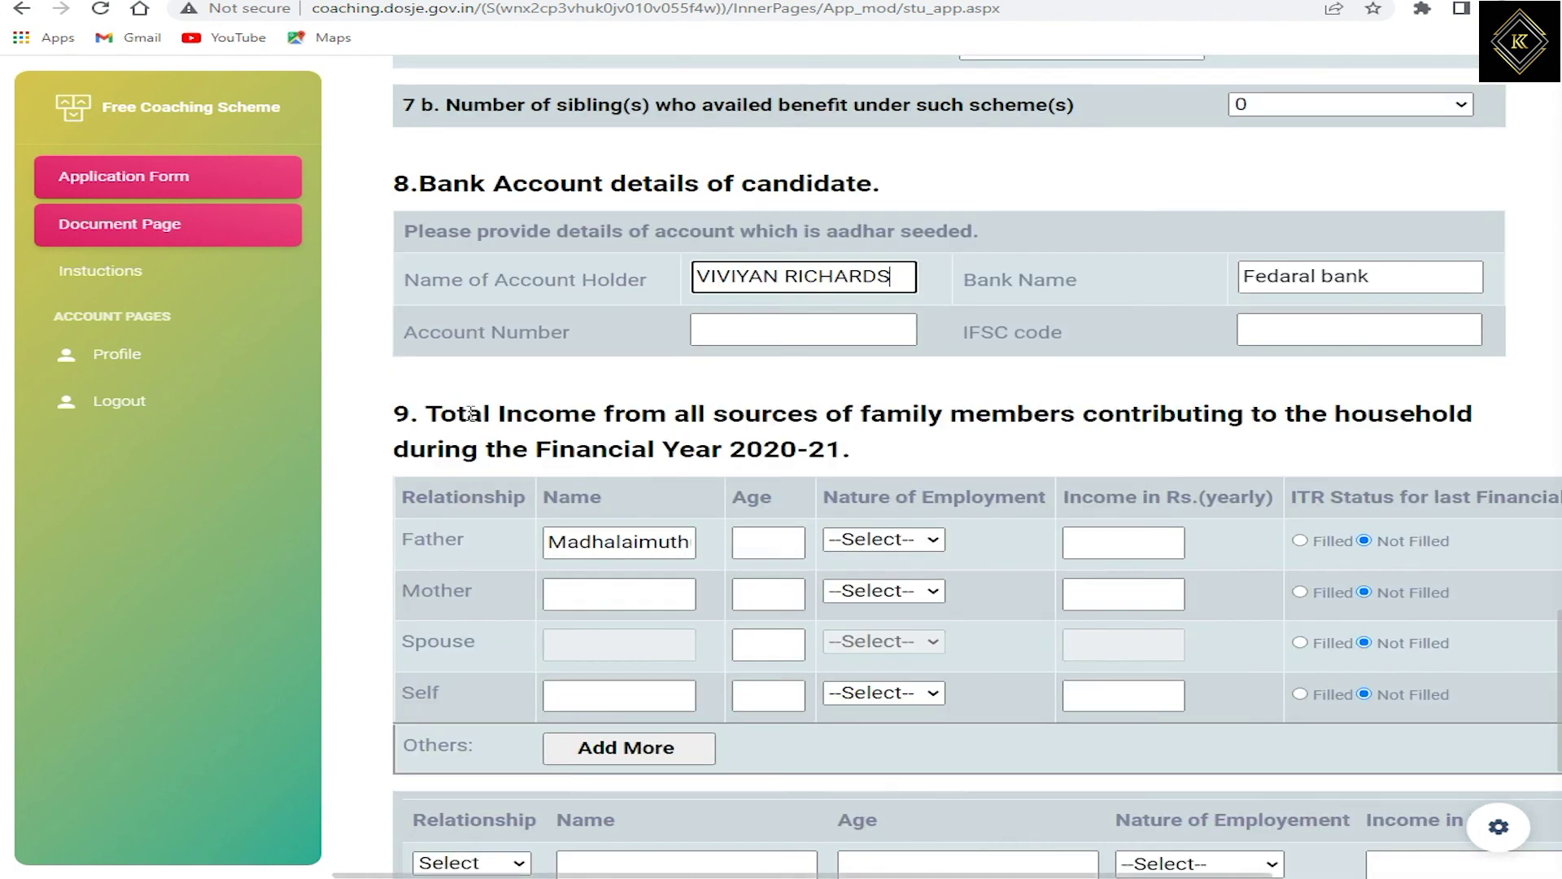
left_click_drag(435, 415, 854, 455)
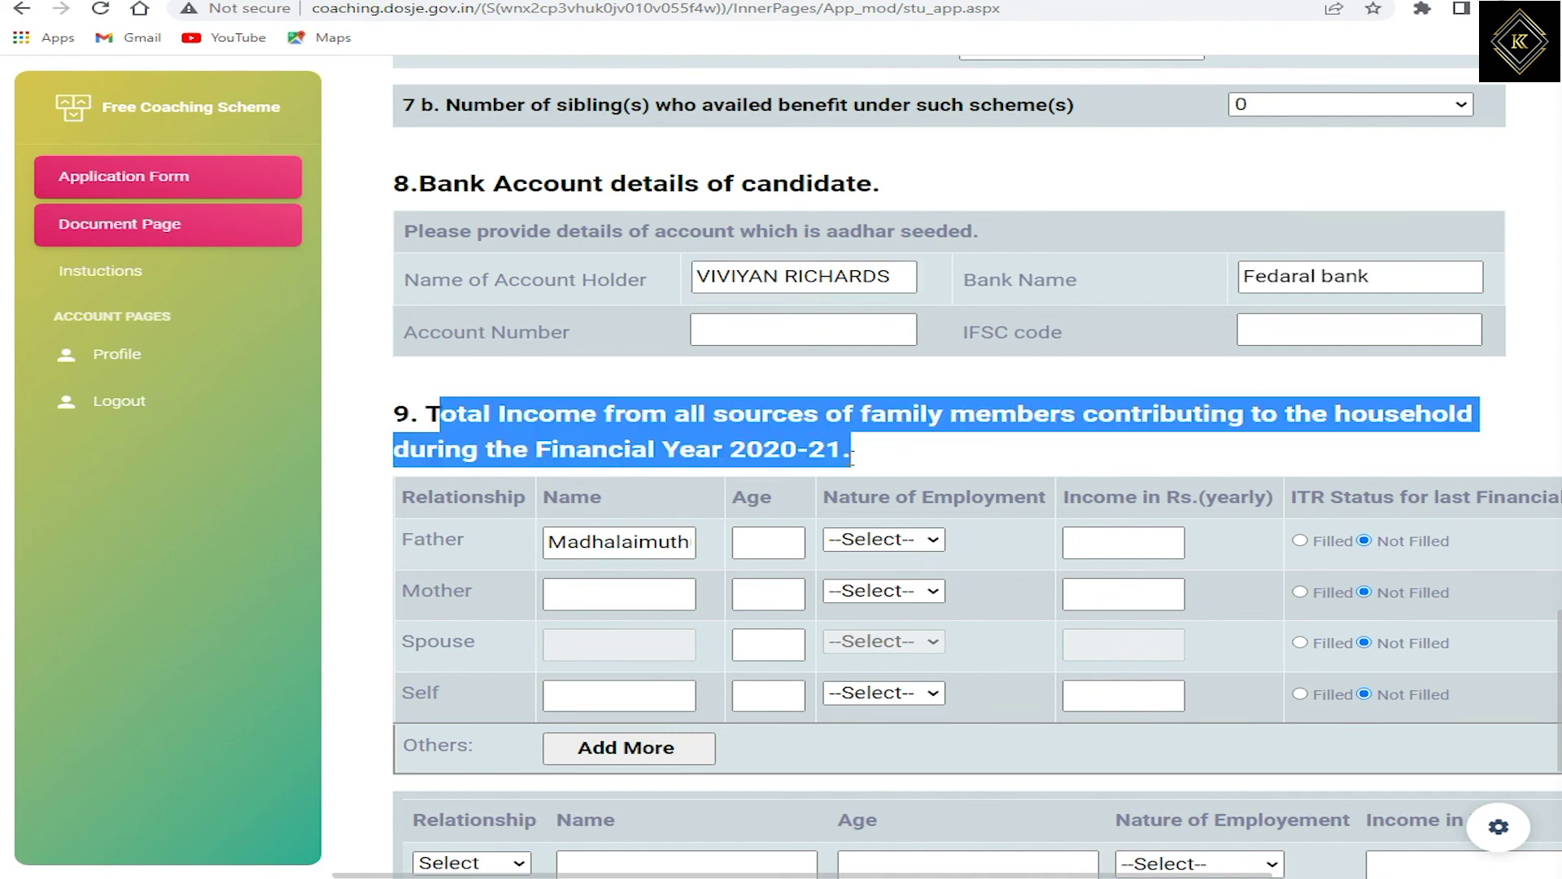
Step: Set the father's age to 65 and his employment to Not Employed
left_click(756, 542)
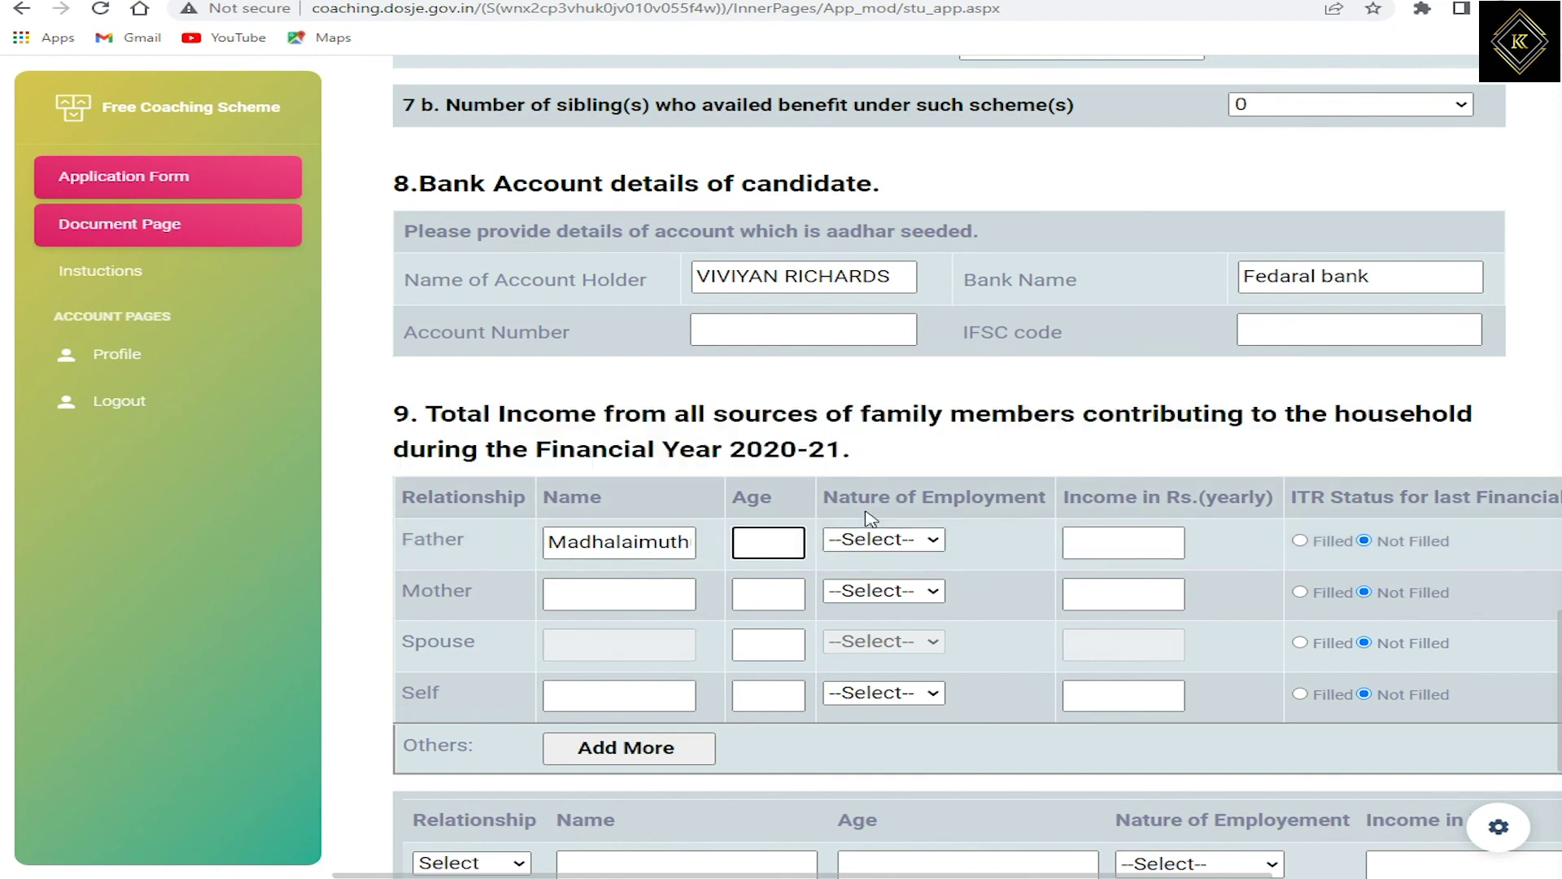
type("65")
left_click(866, 547)
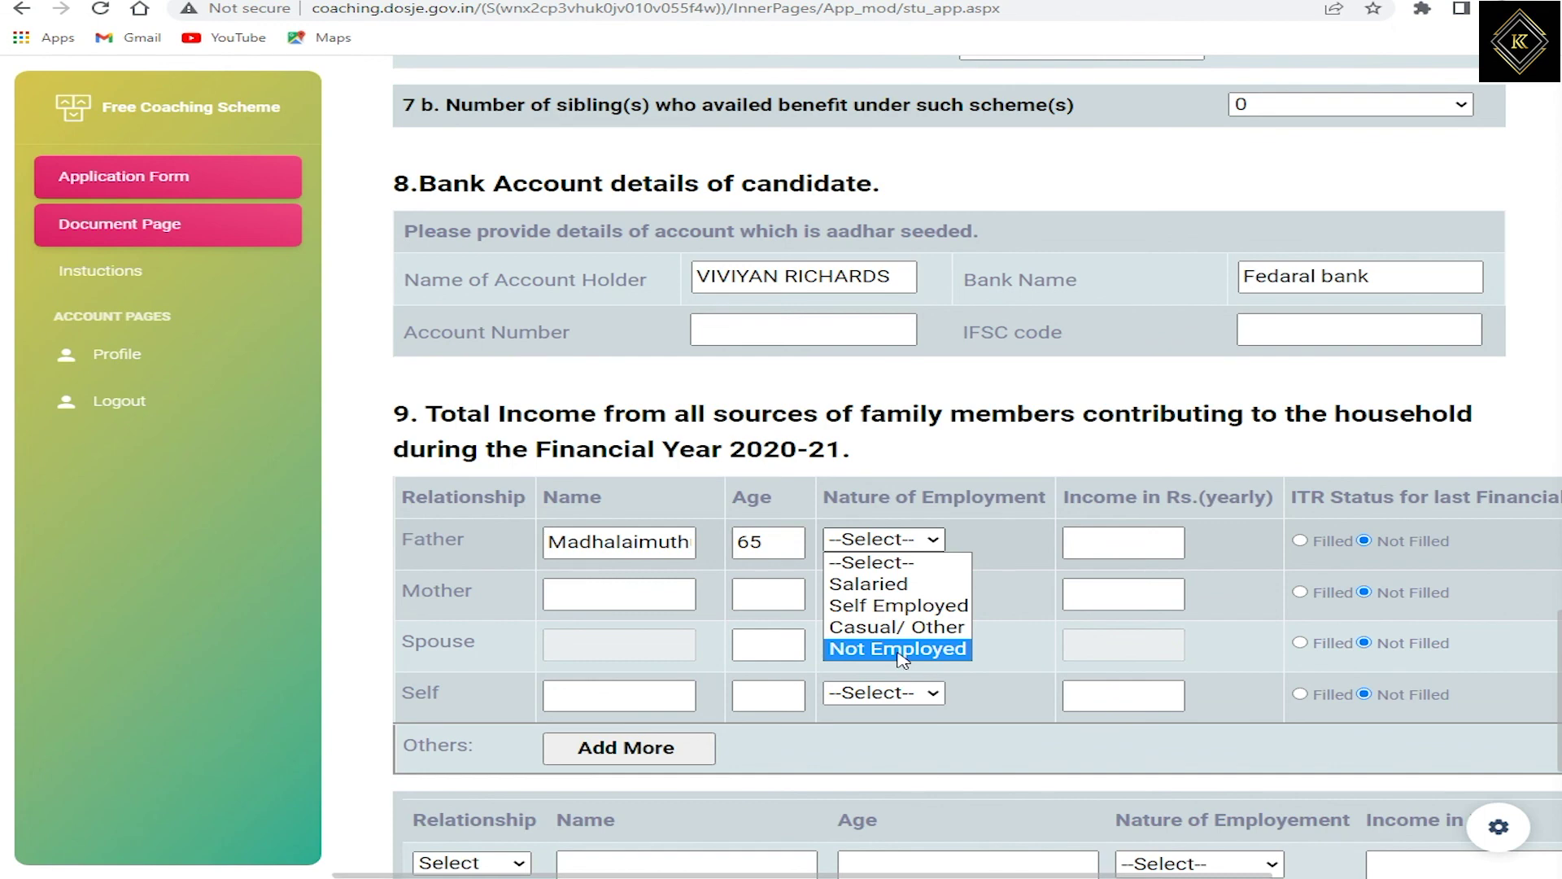
left_click(898, 651)
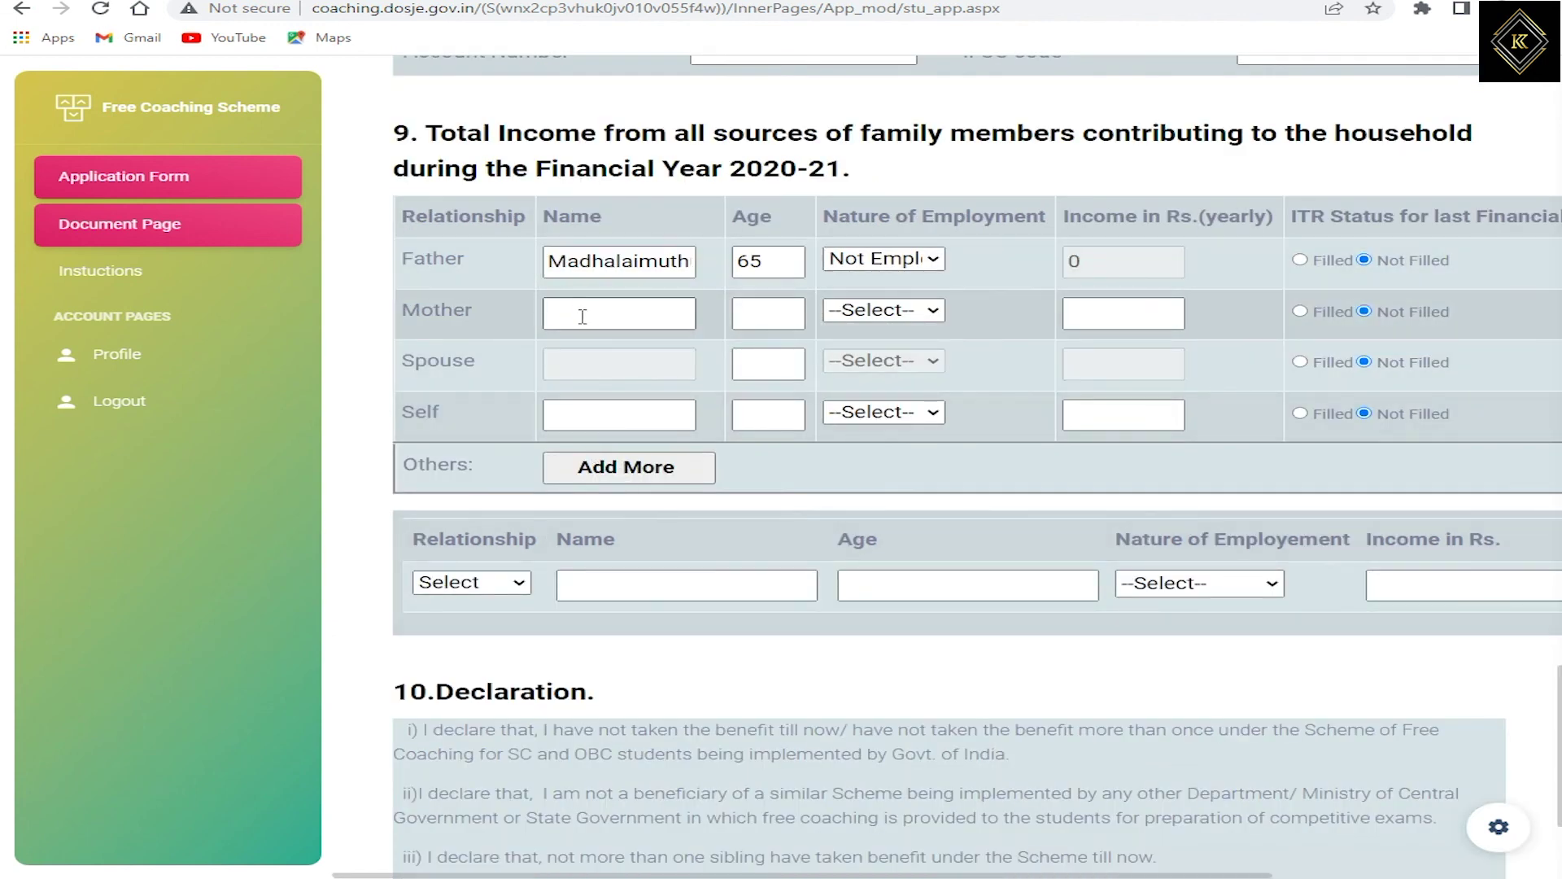
Step: Enter the mother's name, age 56, and employment type Self Employed
left_click(589, 321)
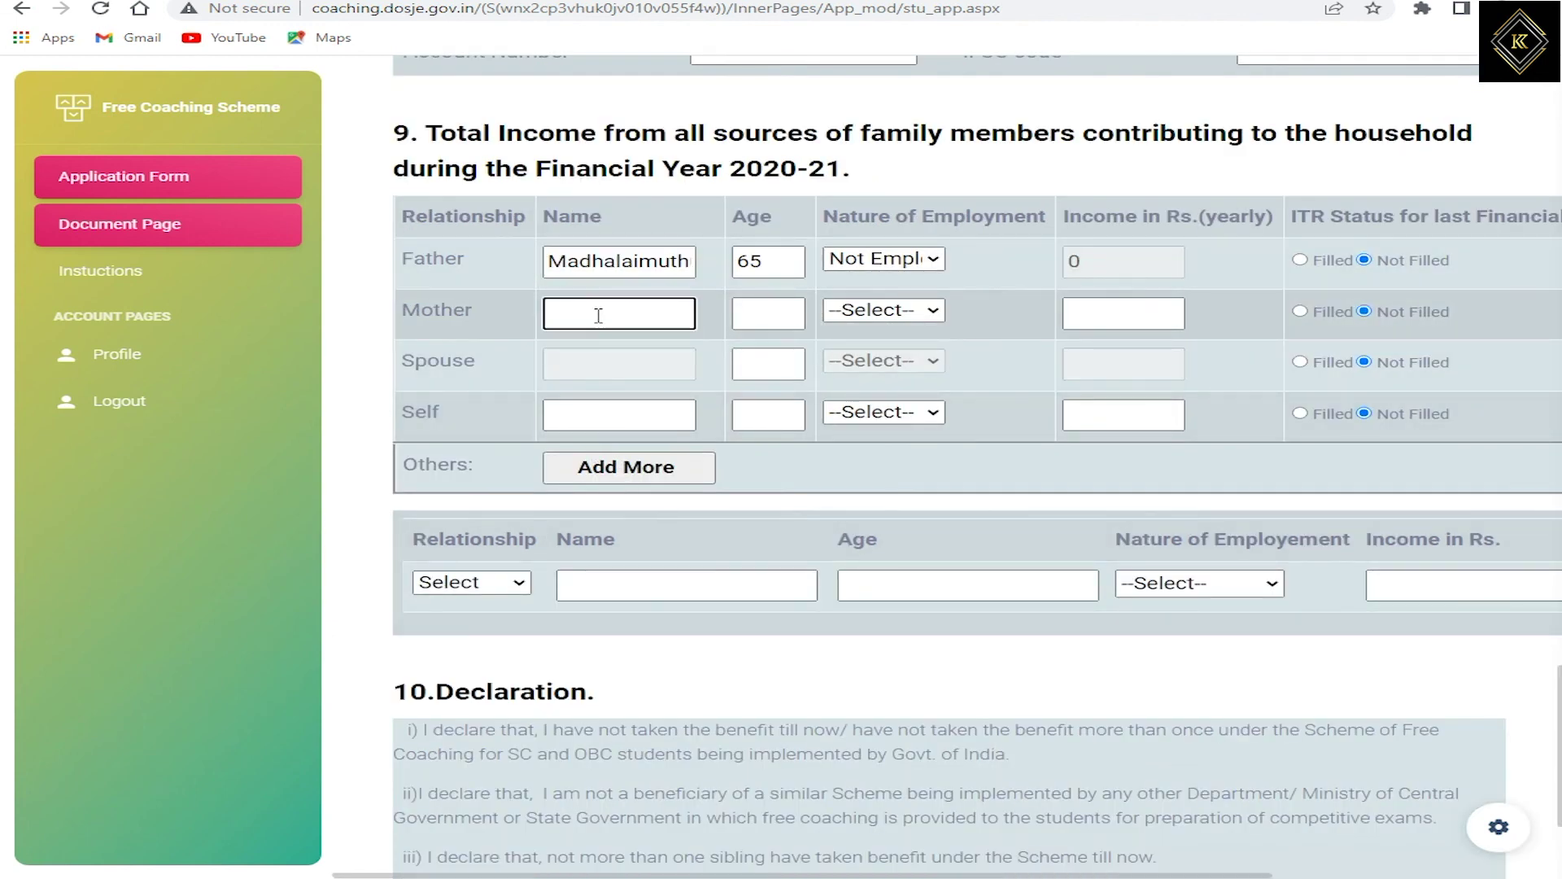
type("kANDHAYEE")
key("Tab")
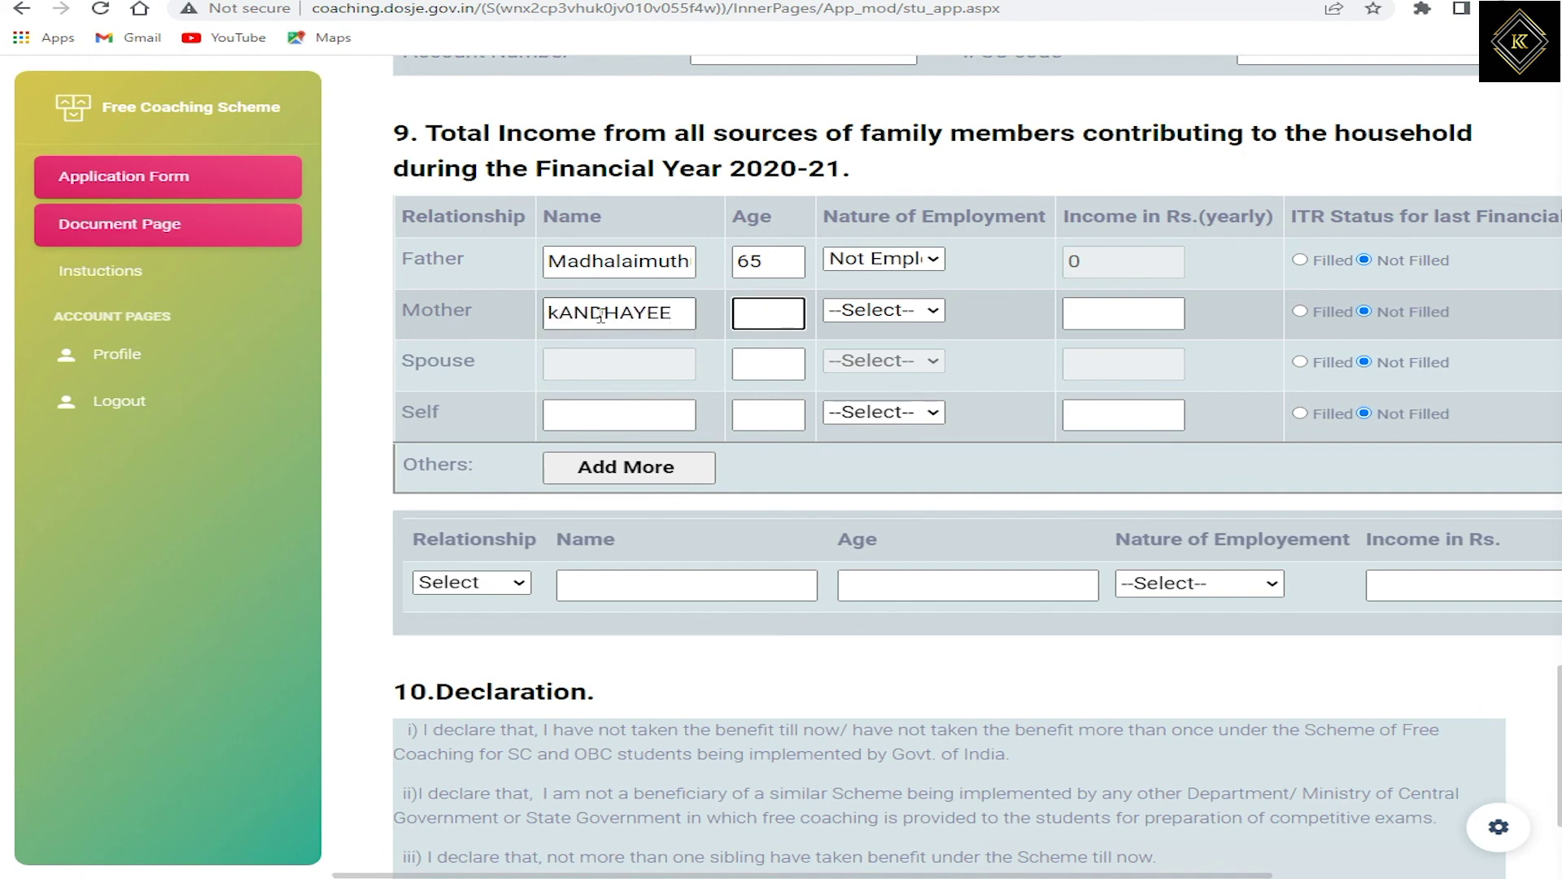
type("56")
key("Tab")
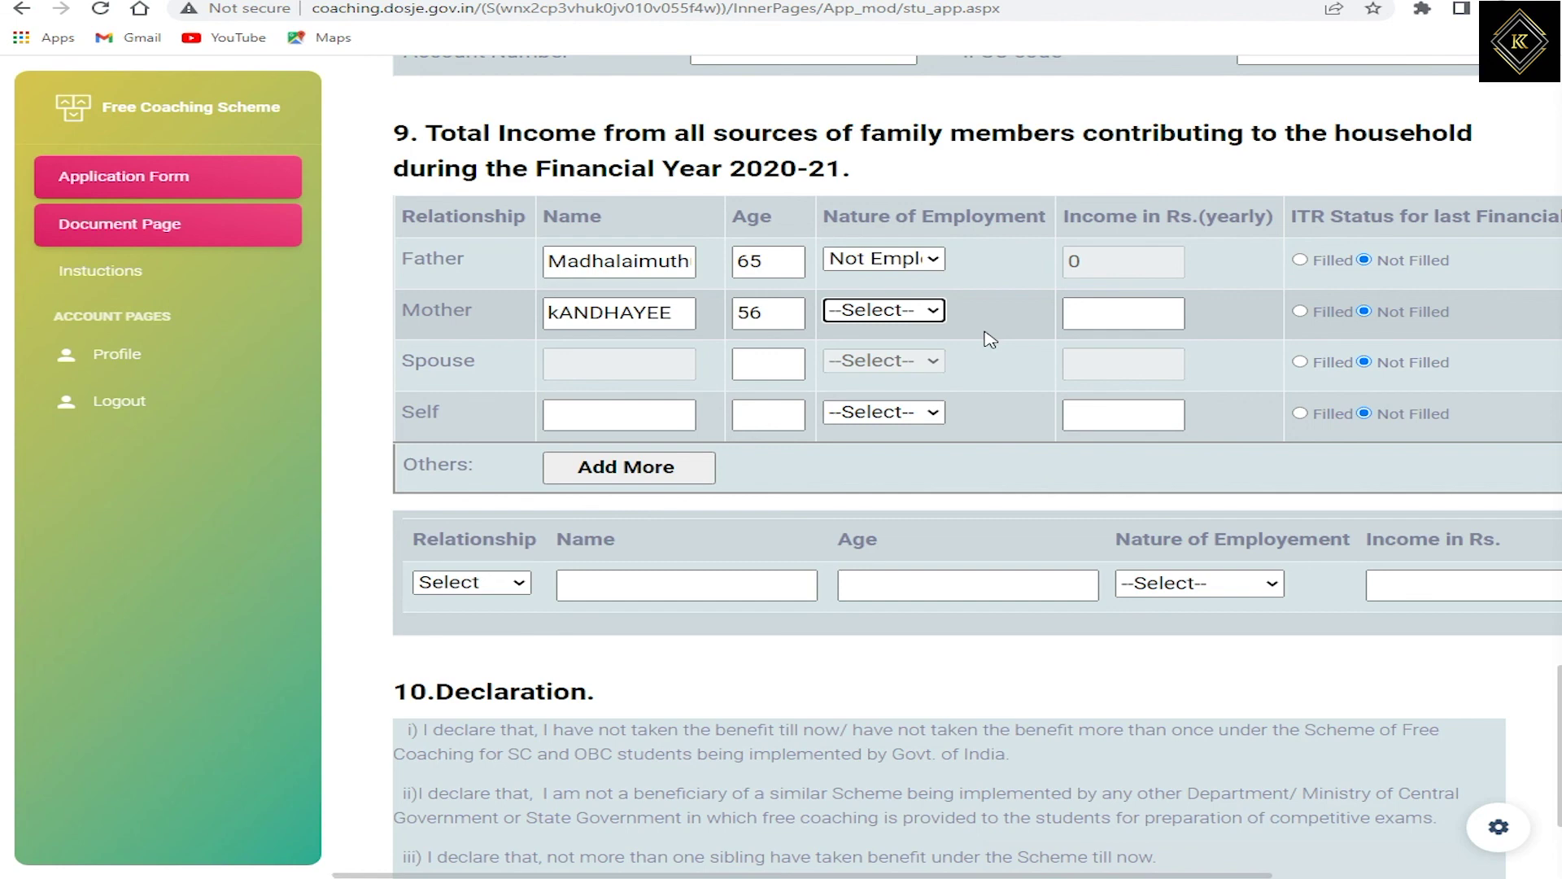
left_click(886, 317)
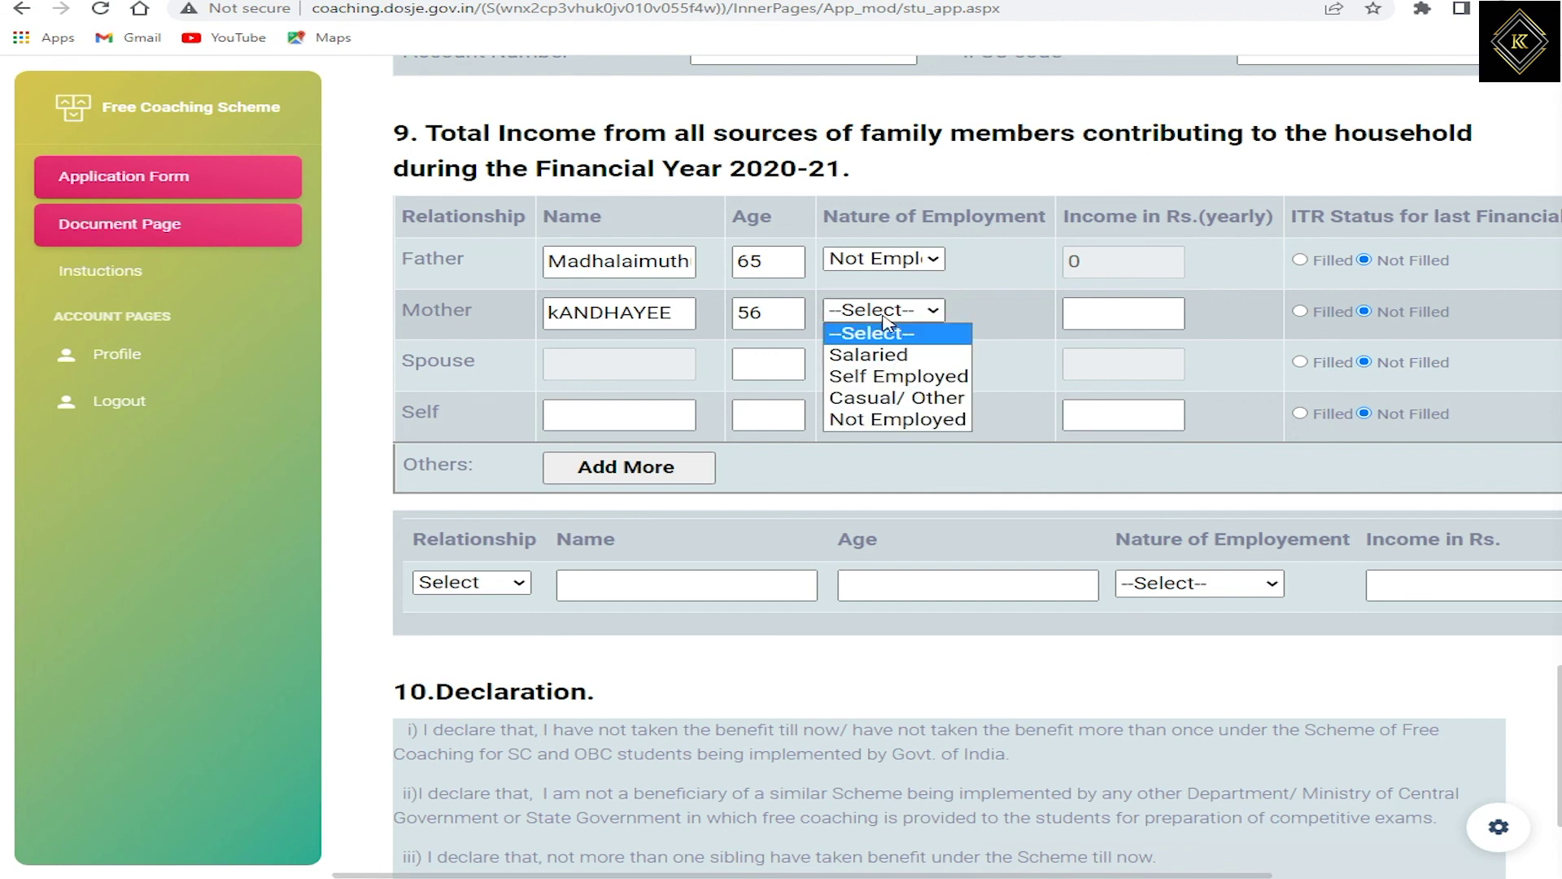
left_click(882, 378)
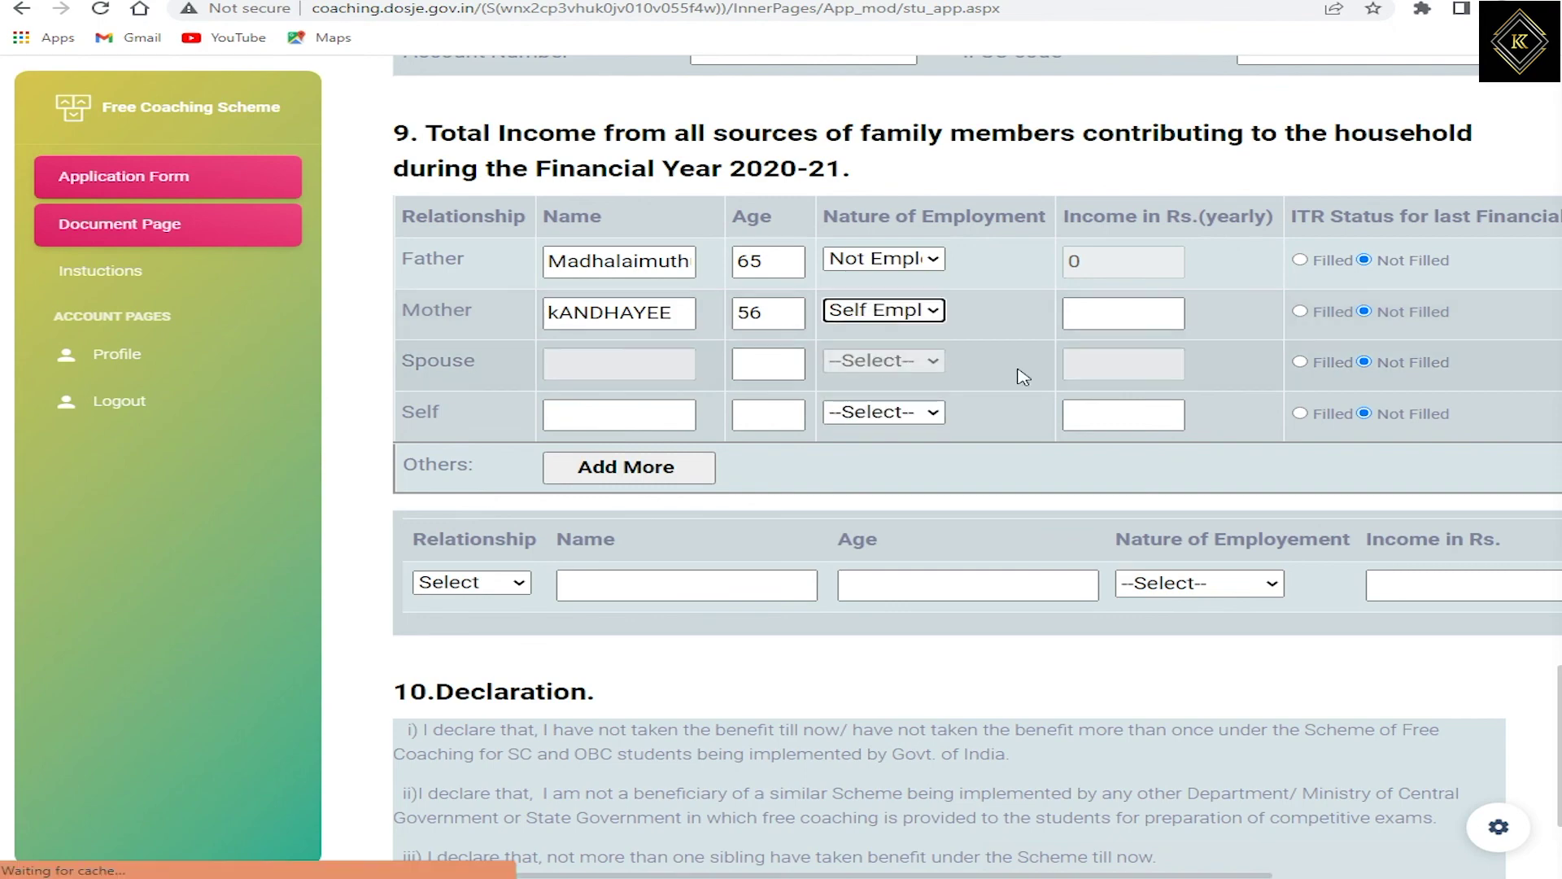
Step: Enter 60 as the mother's yearly income
scroll(1139, 456, "down", 3)
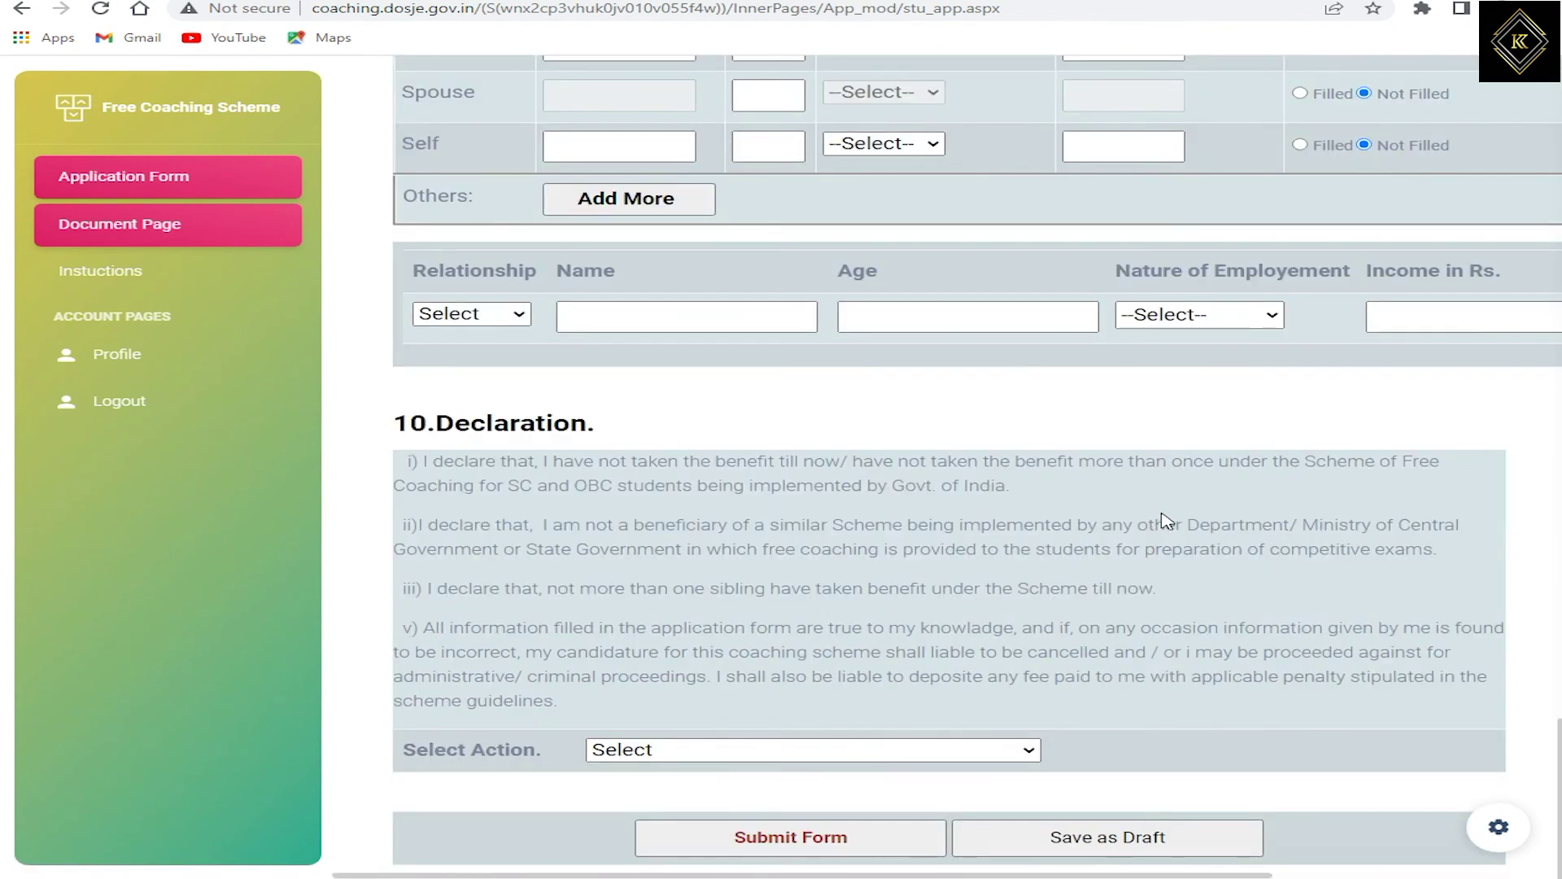
scroll(1162, 514, "up", 4)
scroll(1176, 506, "up", 2)
left_click(1084, 608)
left_click(1099, 606)
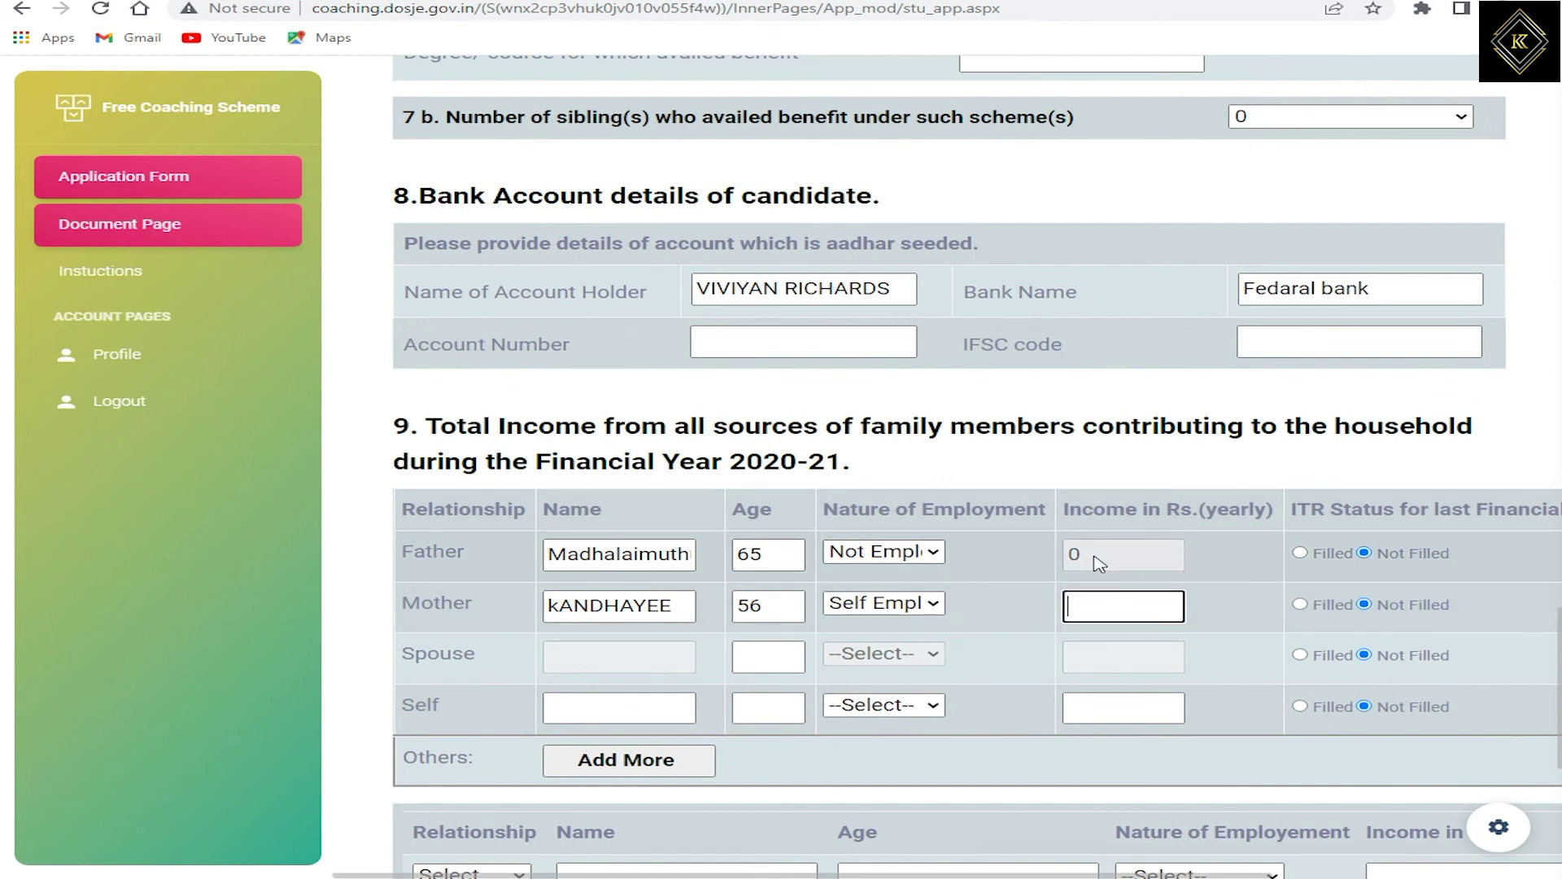
type("60")
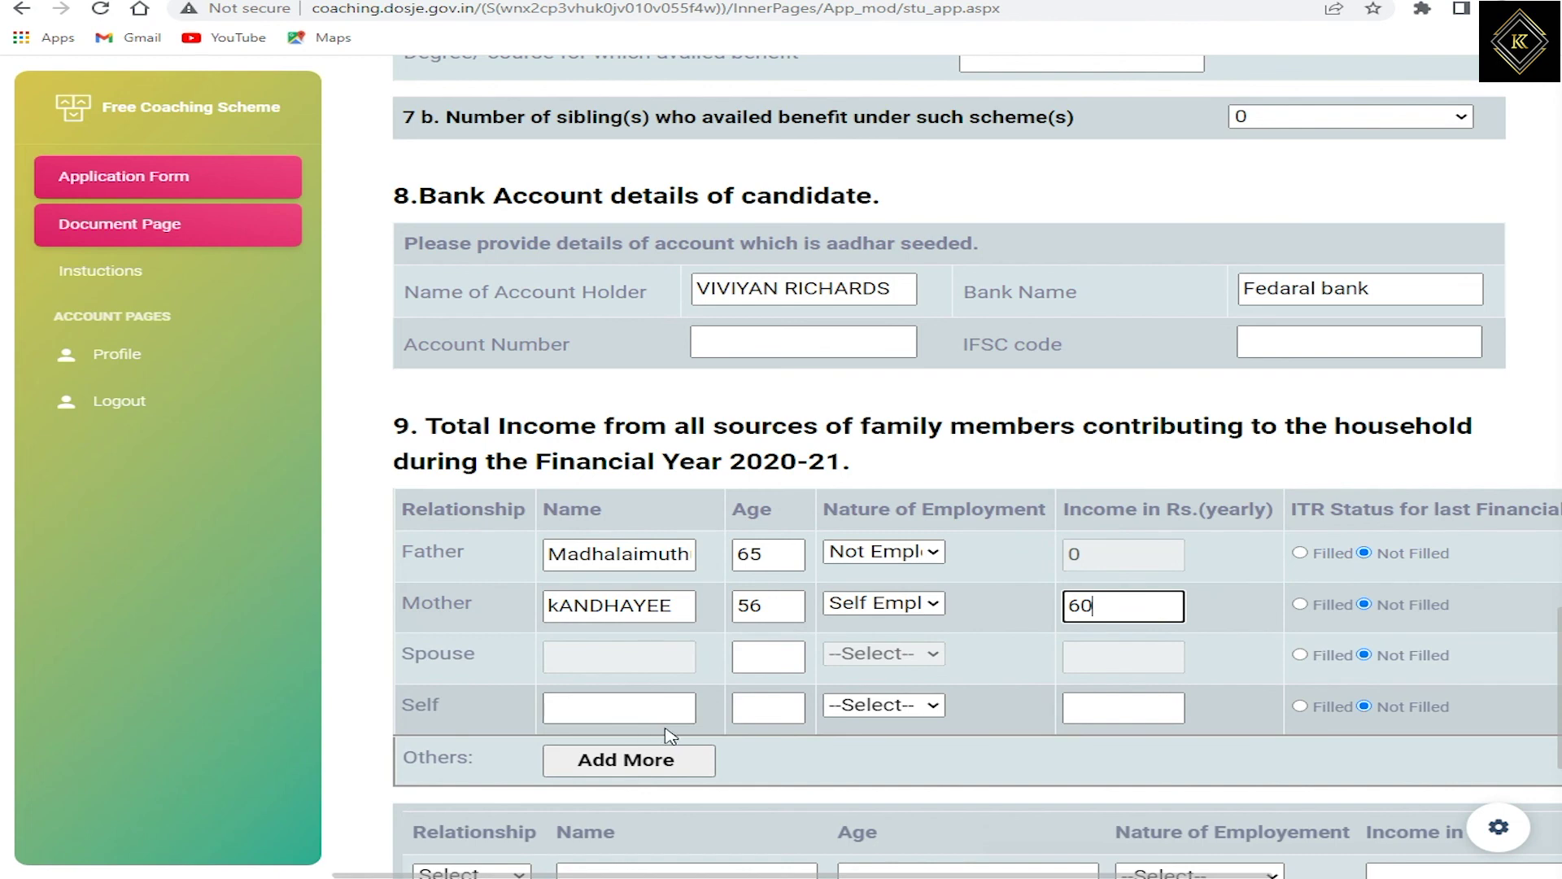
scroll(879, 730, "down", 3)
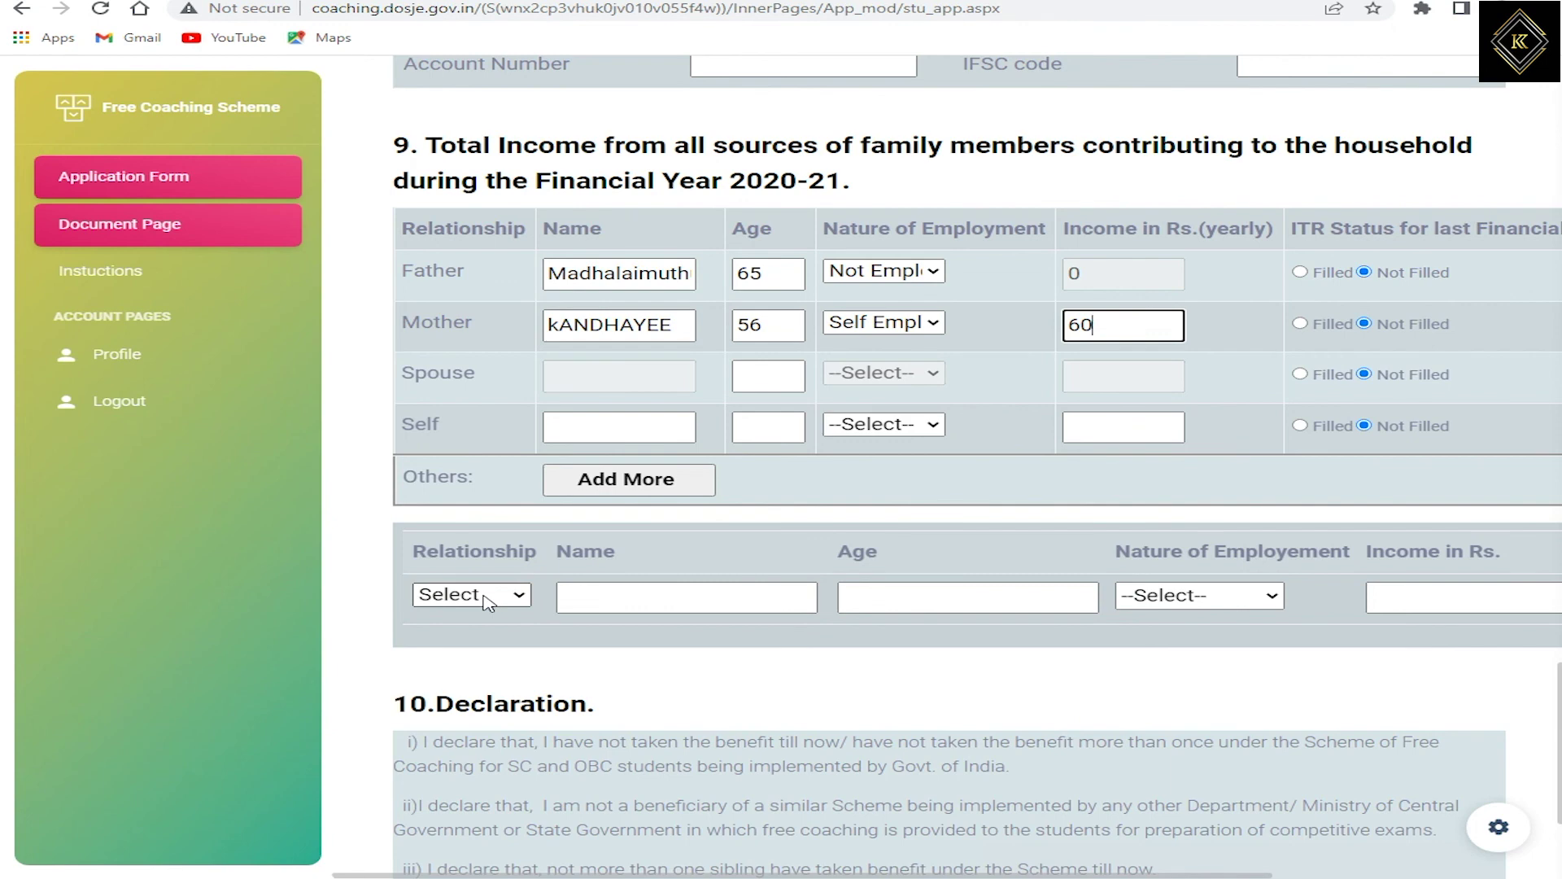
Step: Choose 'Yes I declare all that points are correct.' under Select Action and submit the form
left_click_drag(452, 558, 836, 558)
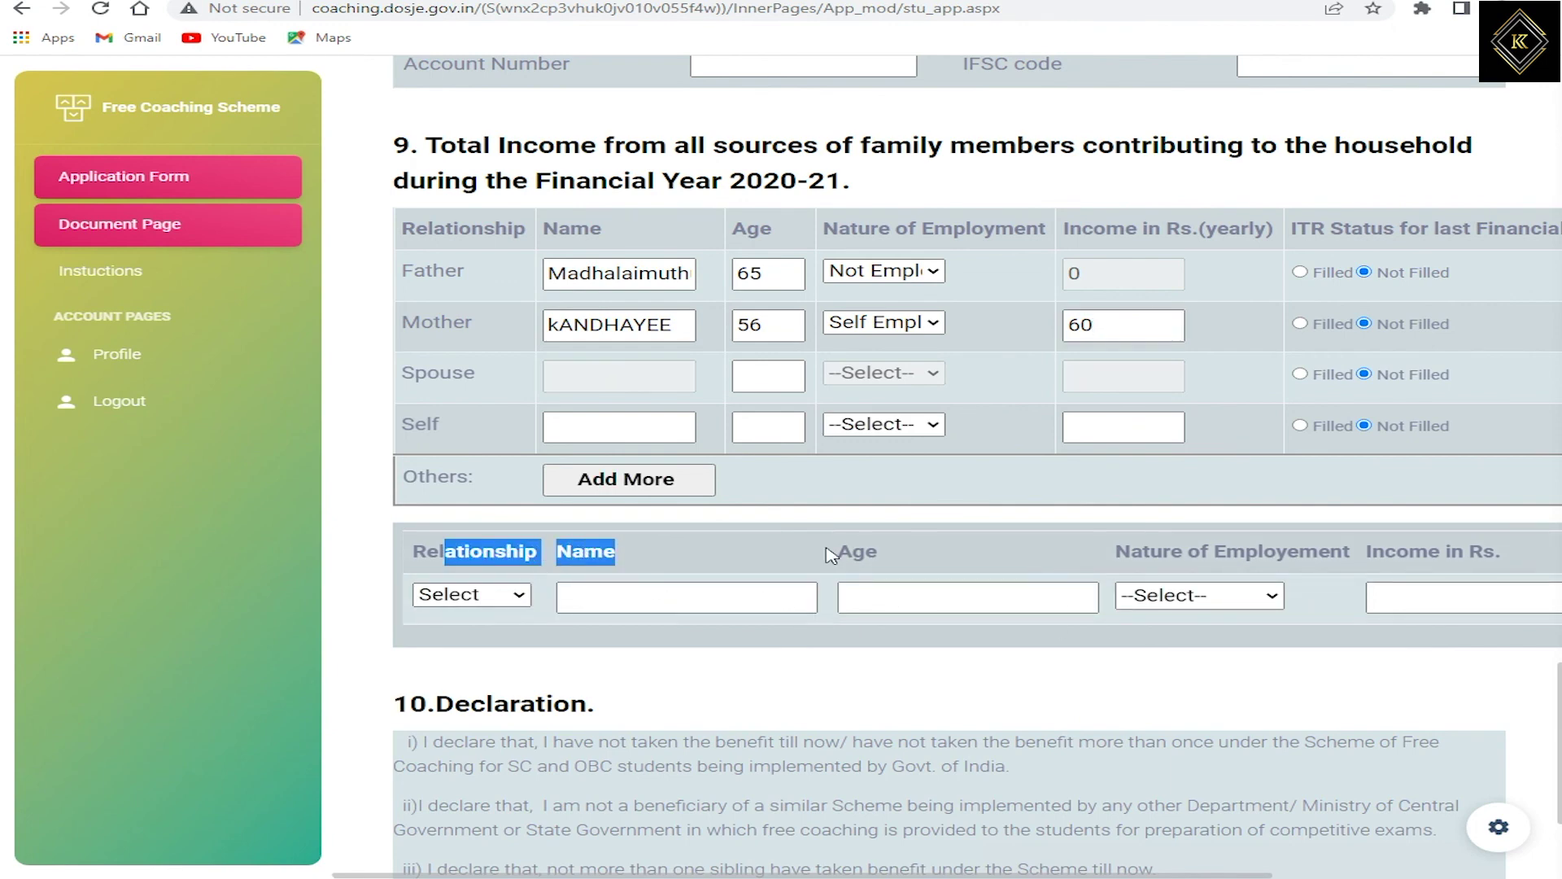
left_click_drag(1142, 554, 1447, 556)
scroll(1066, 606, "down", 3)
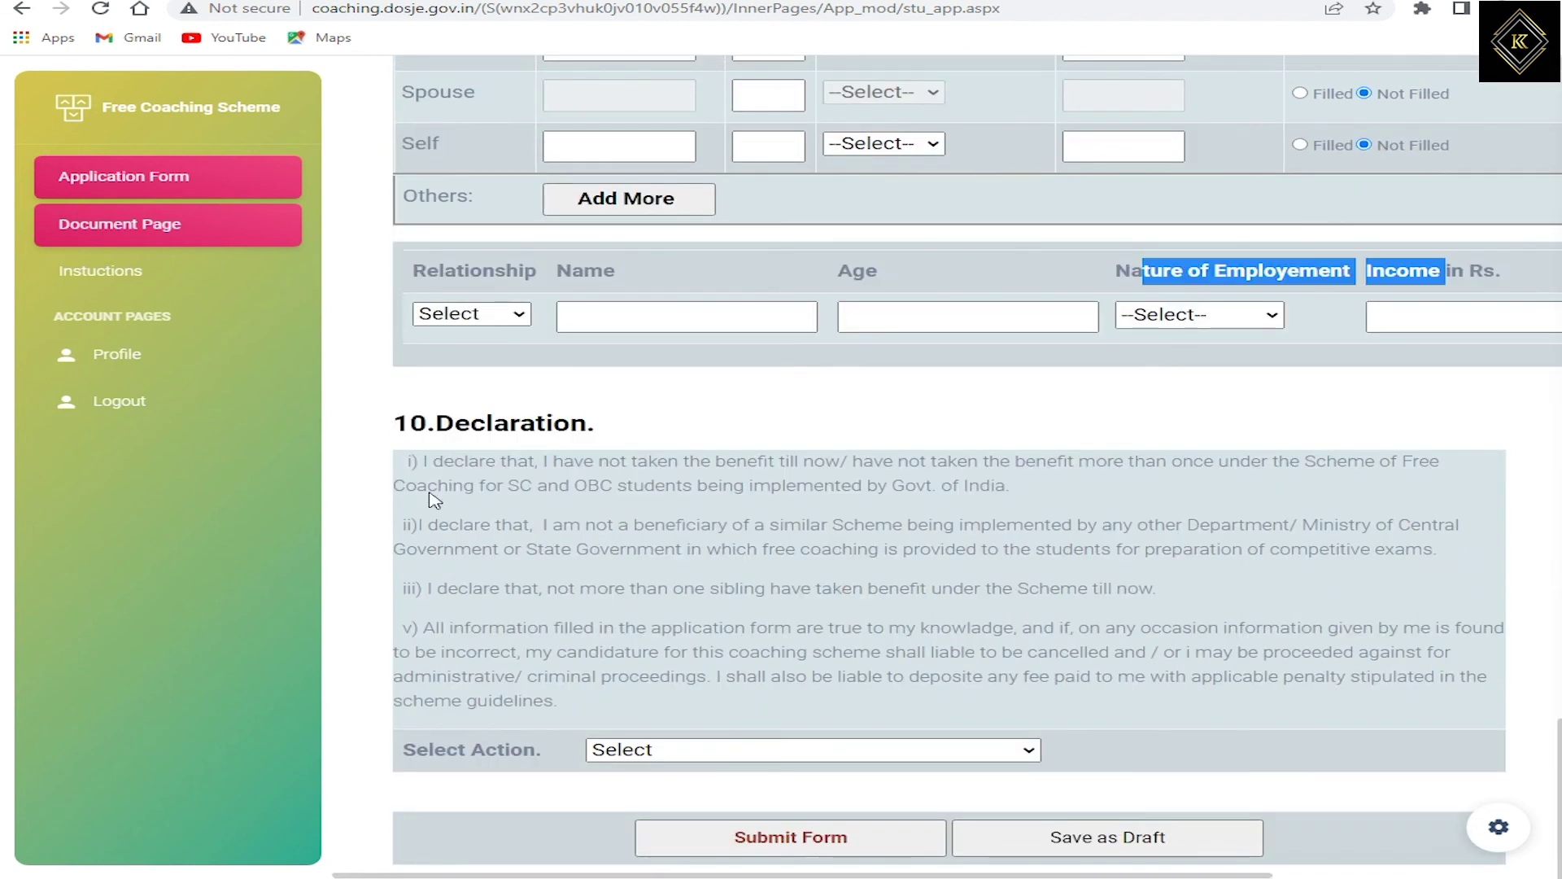
left_click_drag(456, 425, 544, 426)
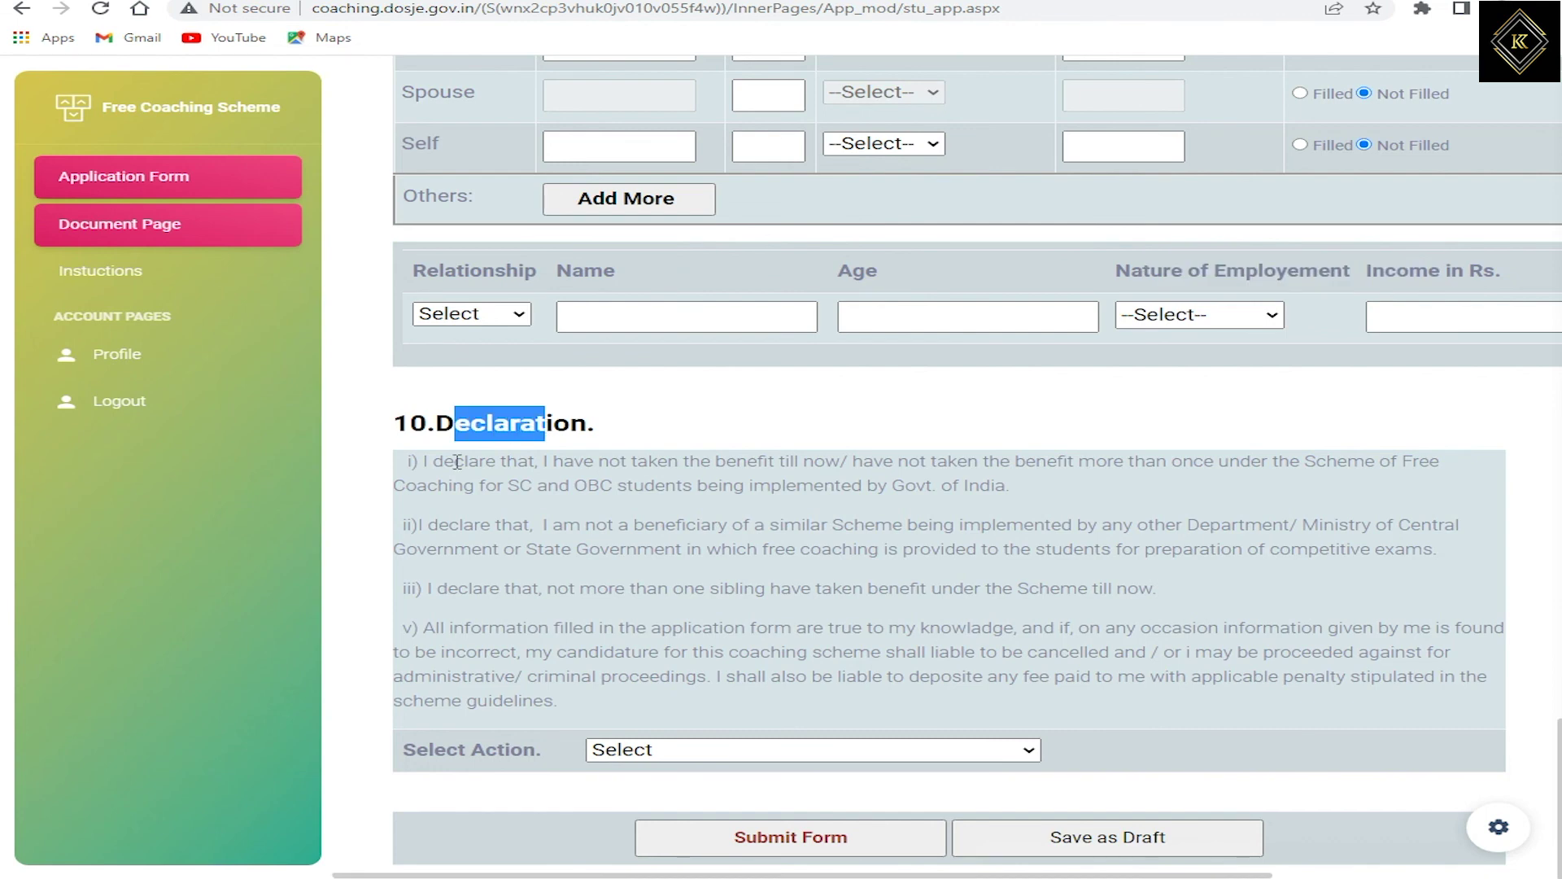
left_click_drag(454, 462, 633, 594)
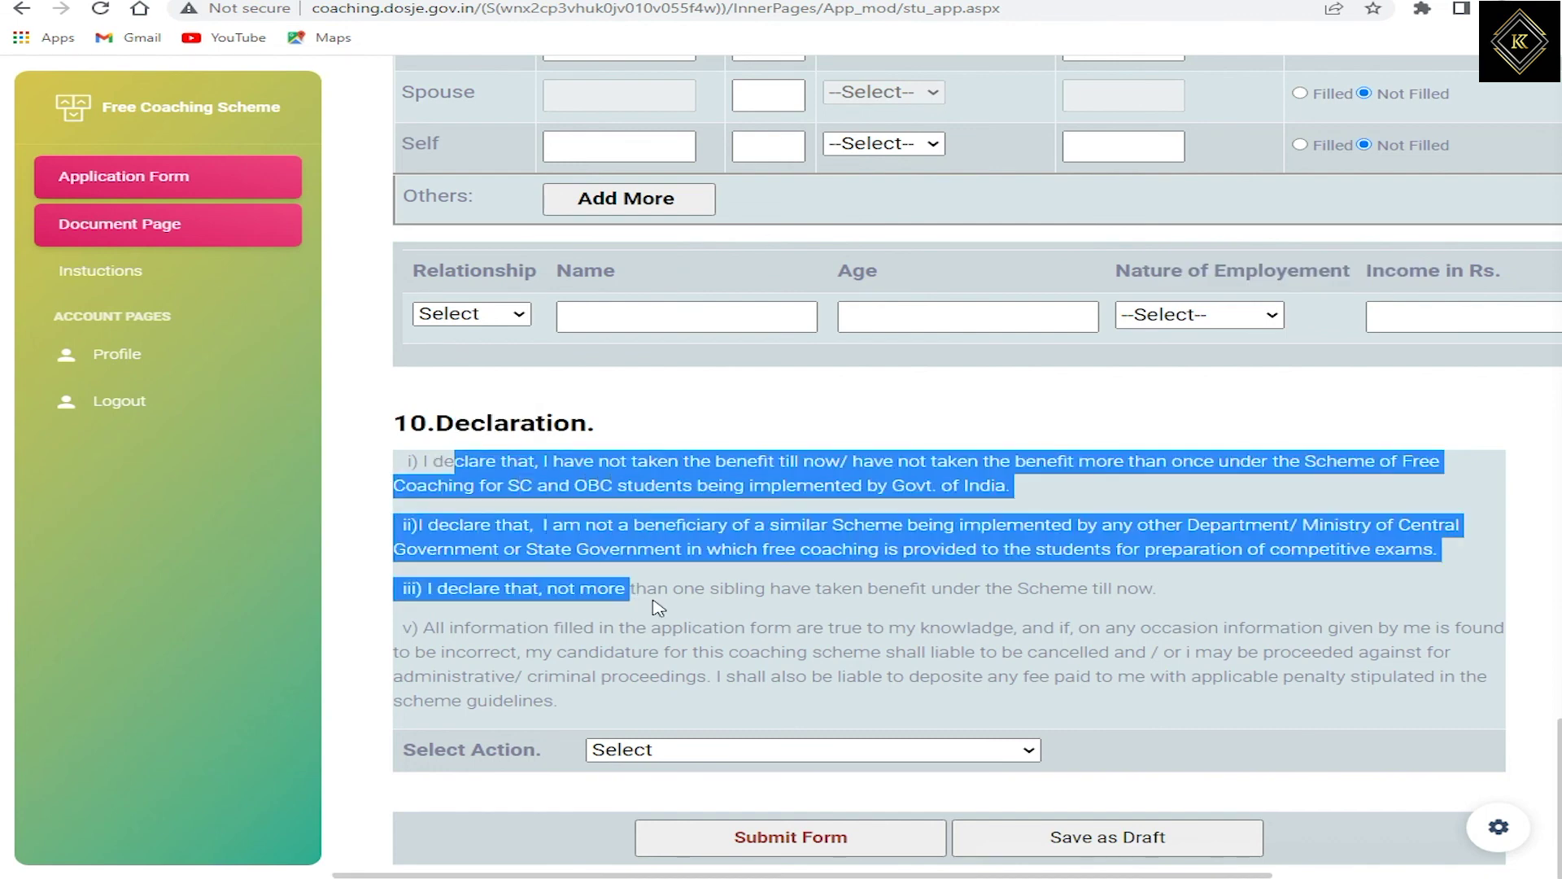
left_click(655, 751)
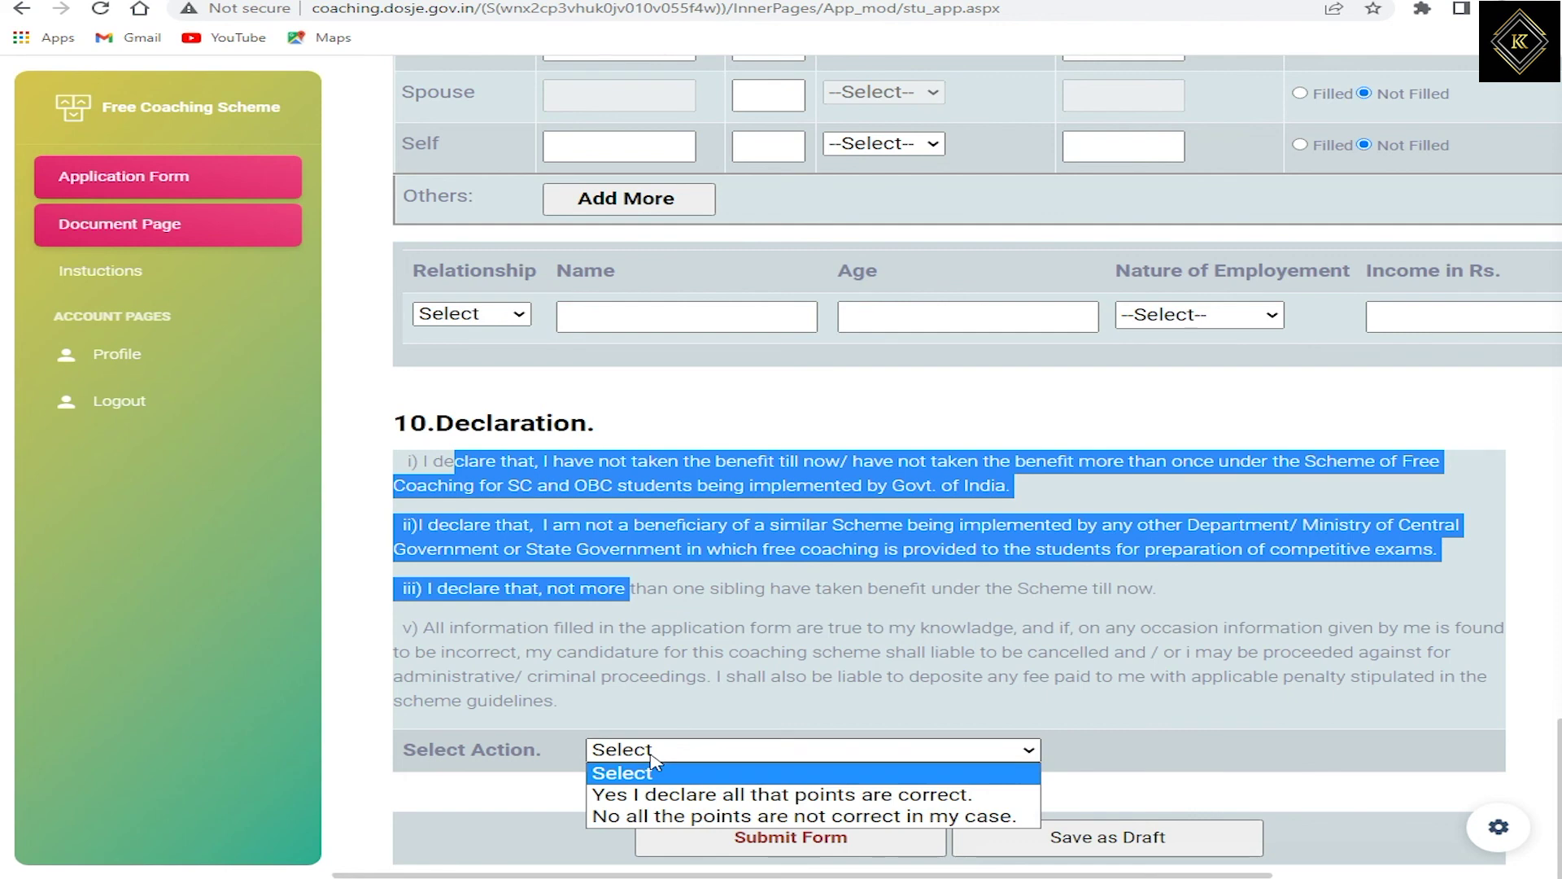
left_click(677, 802)
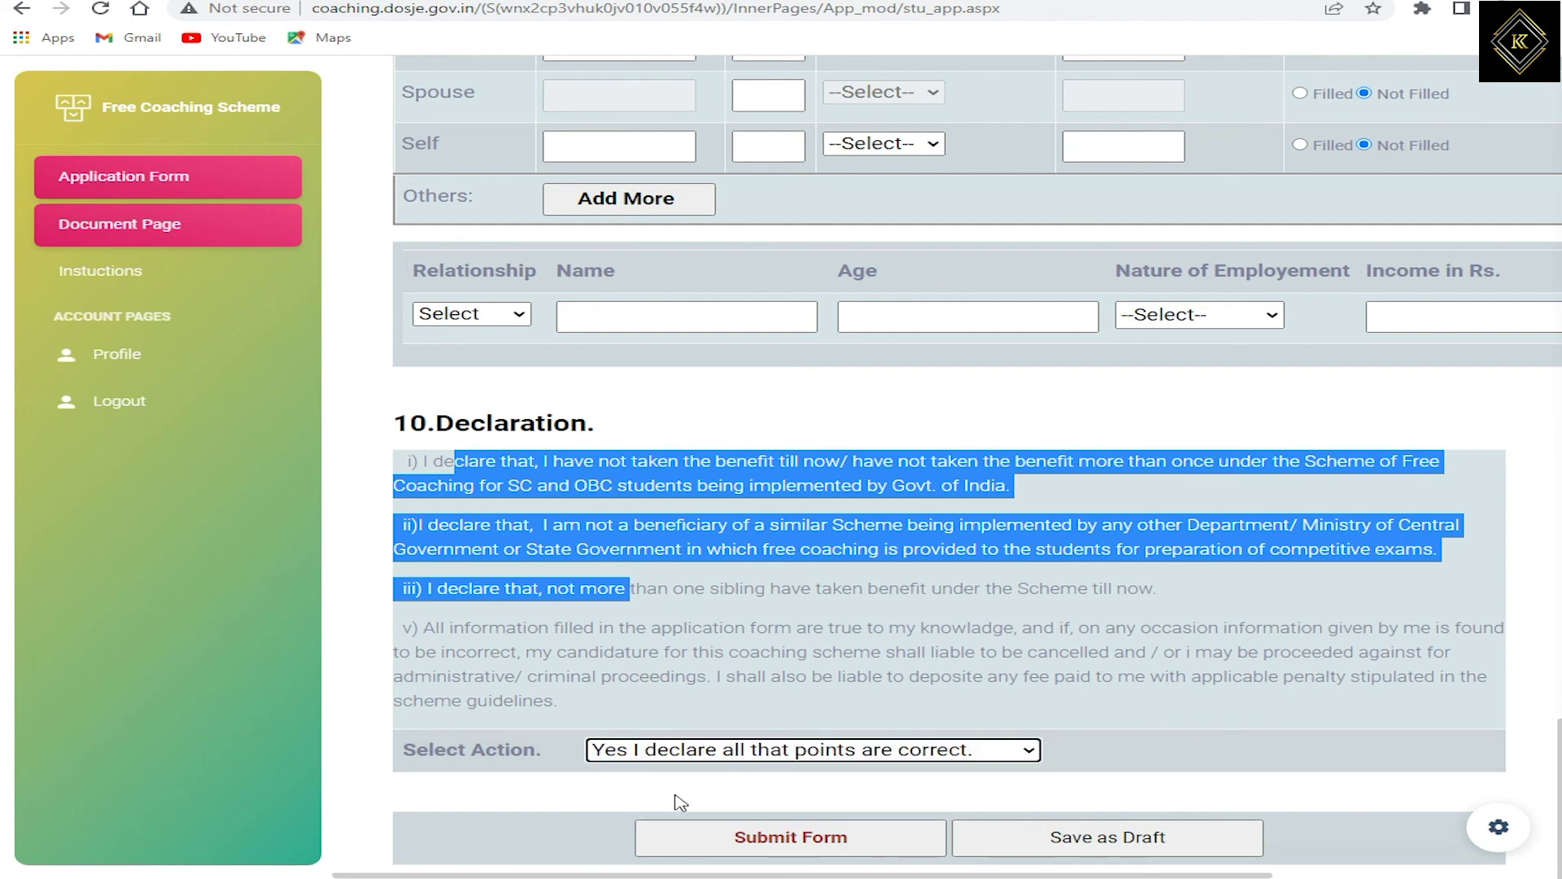
left_click(791, 842)
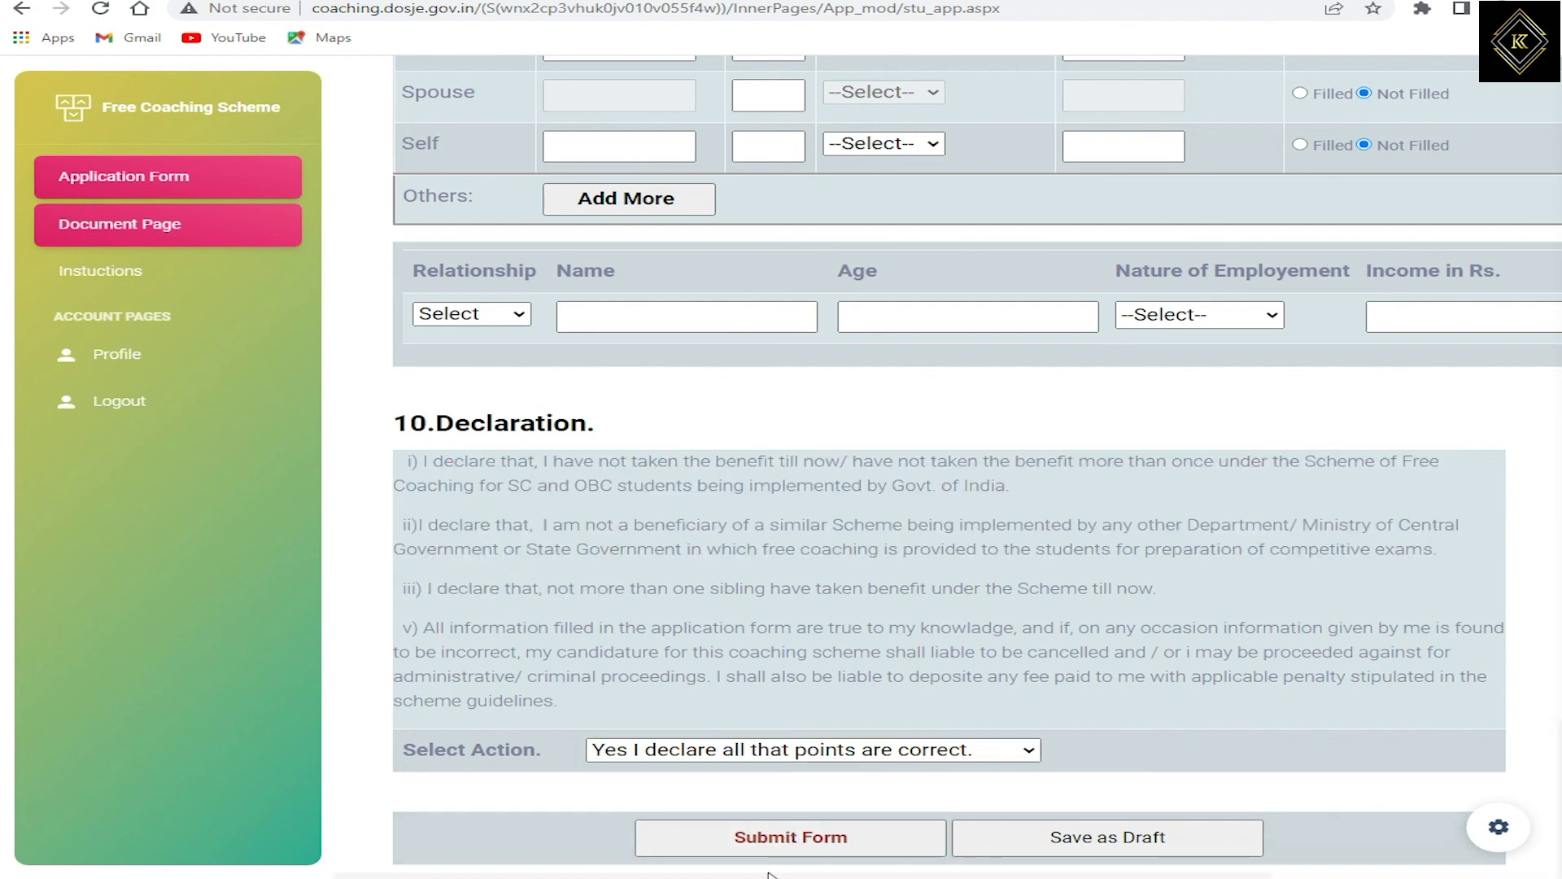